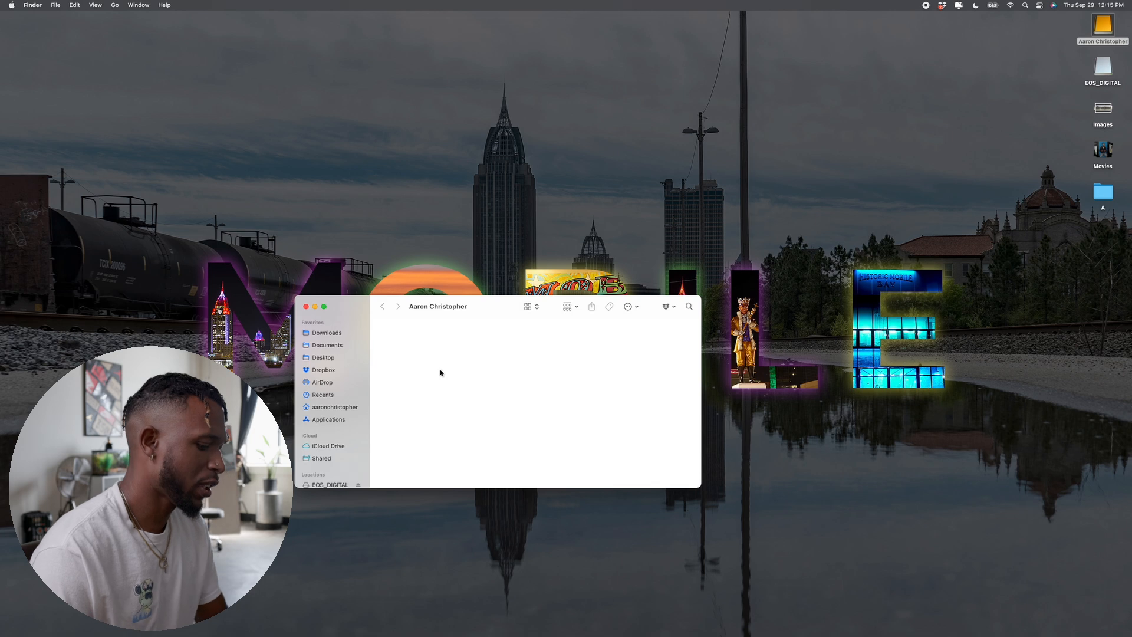
# Step: Name the new folder on the external drive 2022 and open it
pyautogui.write('2022')
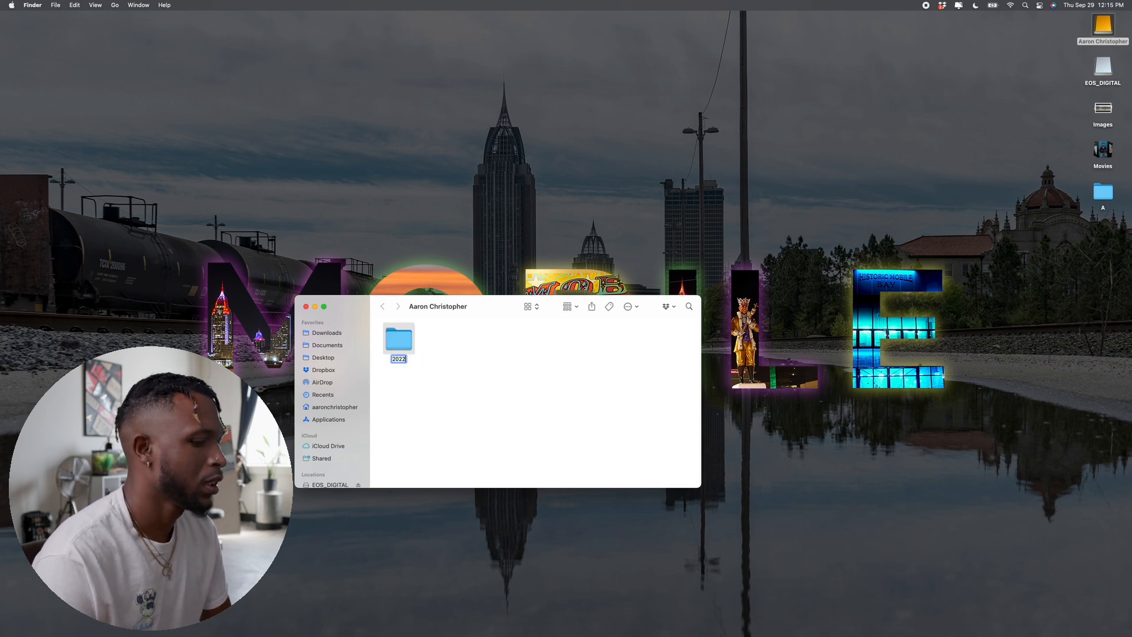
pyautogui.press('Return')
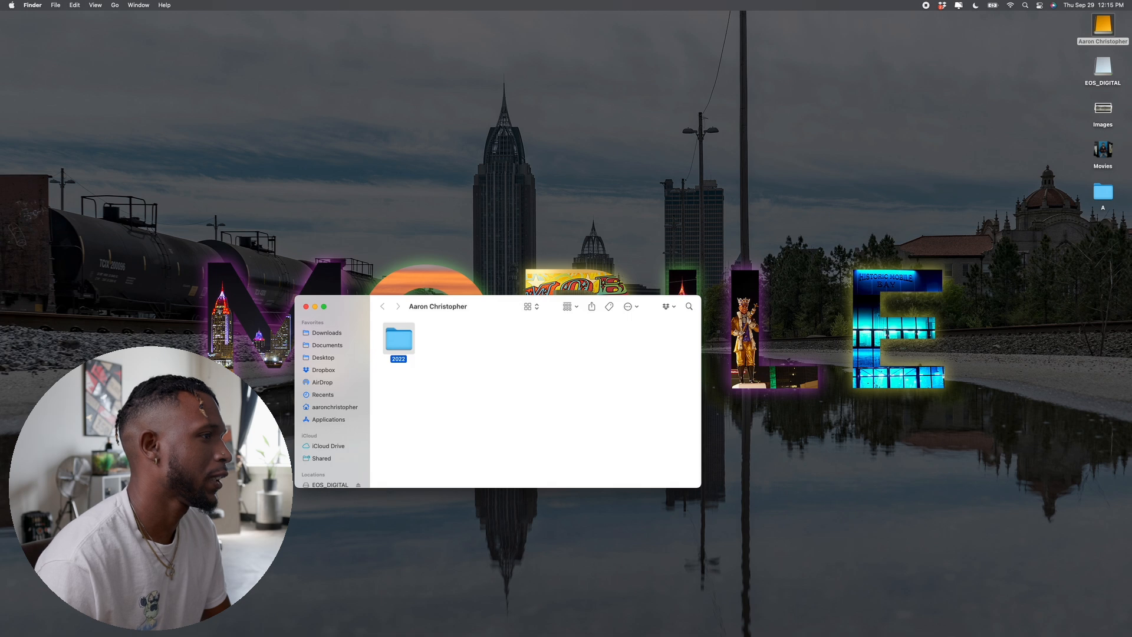
pyautogui.doubleClick(400, 341)
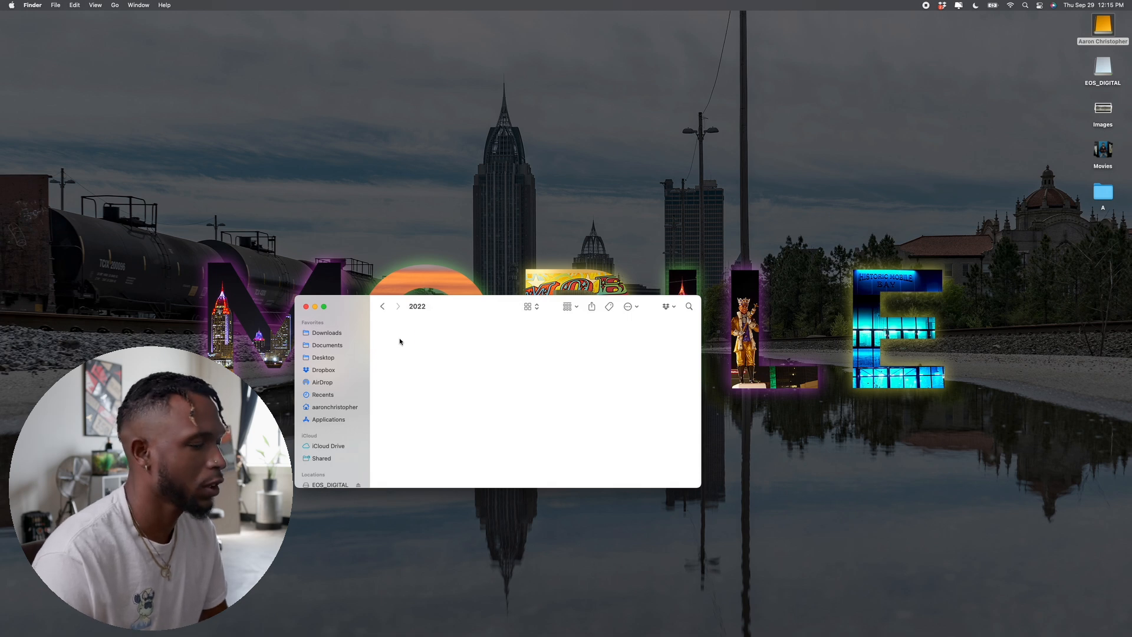
# Step: Create a Sep. folder inside 2022, then launch Capture One from the Dock
pyautogui.press('super+shift+n')
pyautogui.write('Sep.')
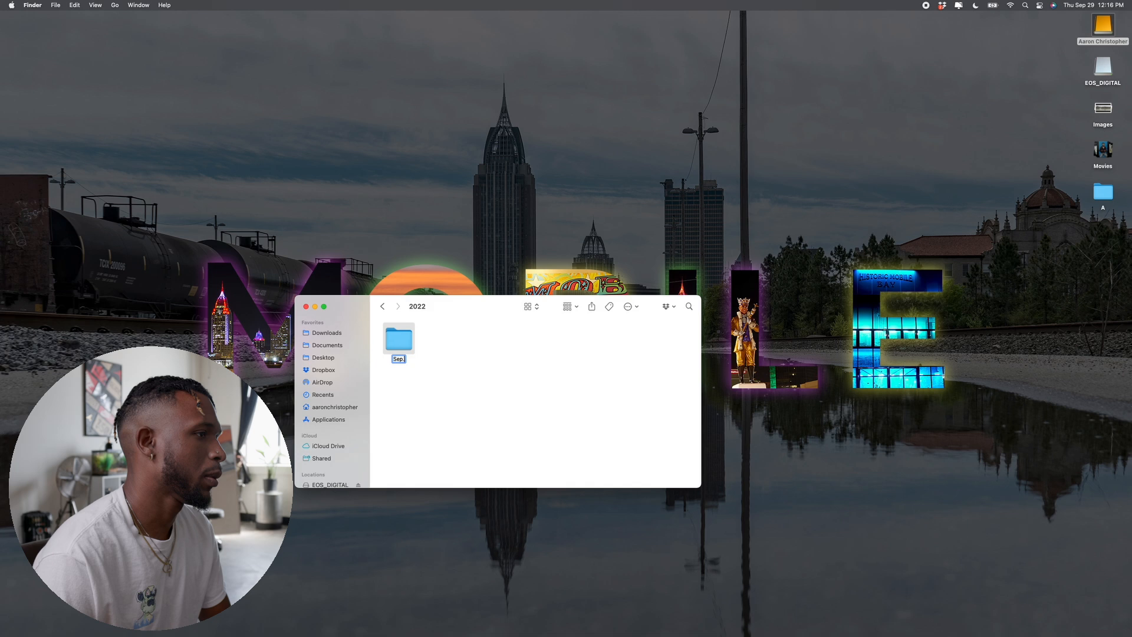
pyautogui.press('Return')
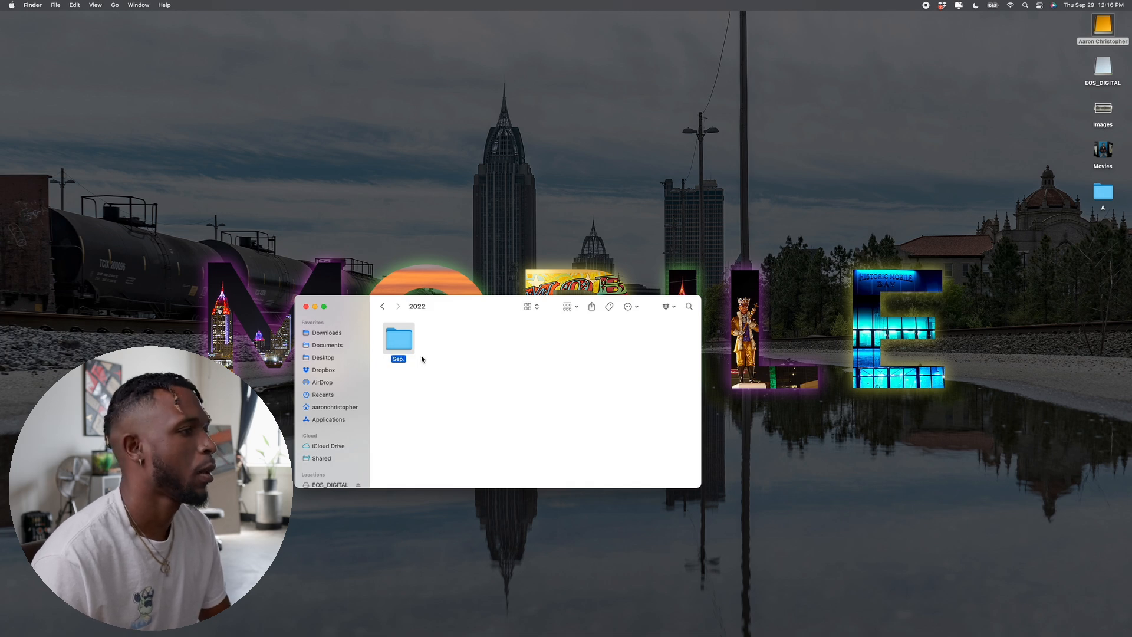
pyautogui.click(439, 373)
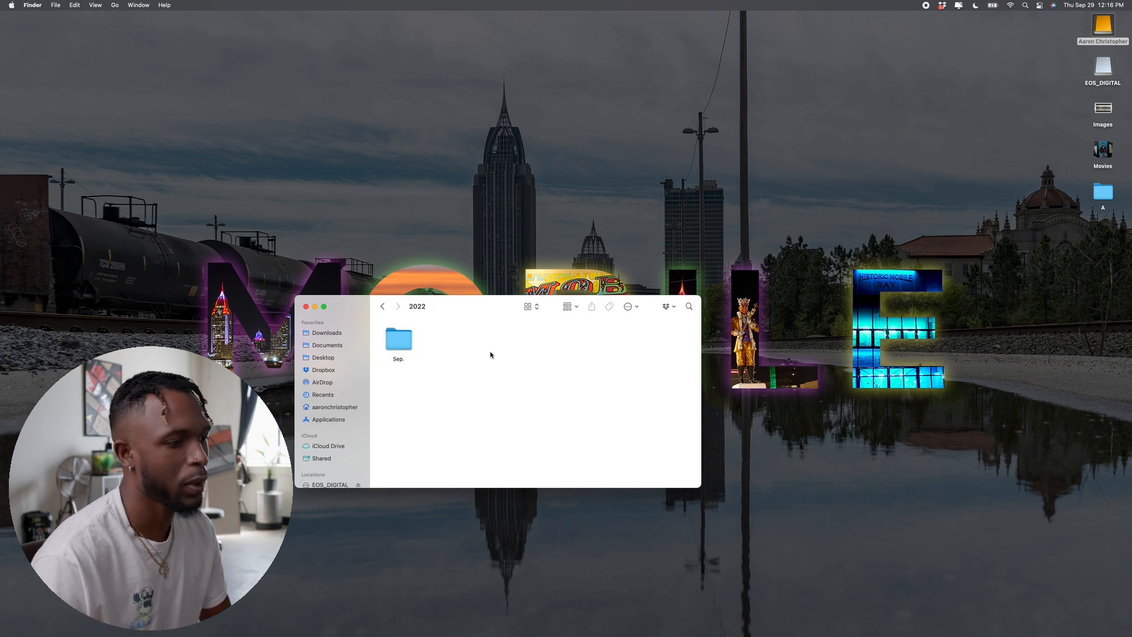
pyautogui.moveTo(397, 631)
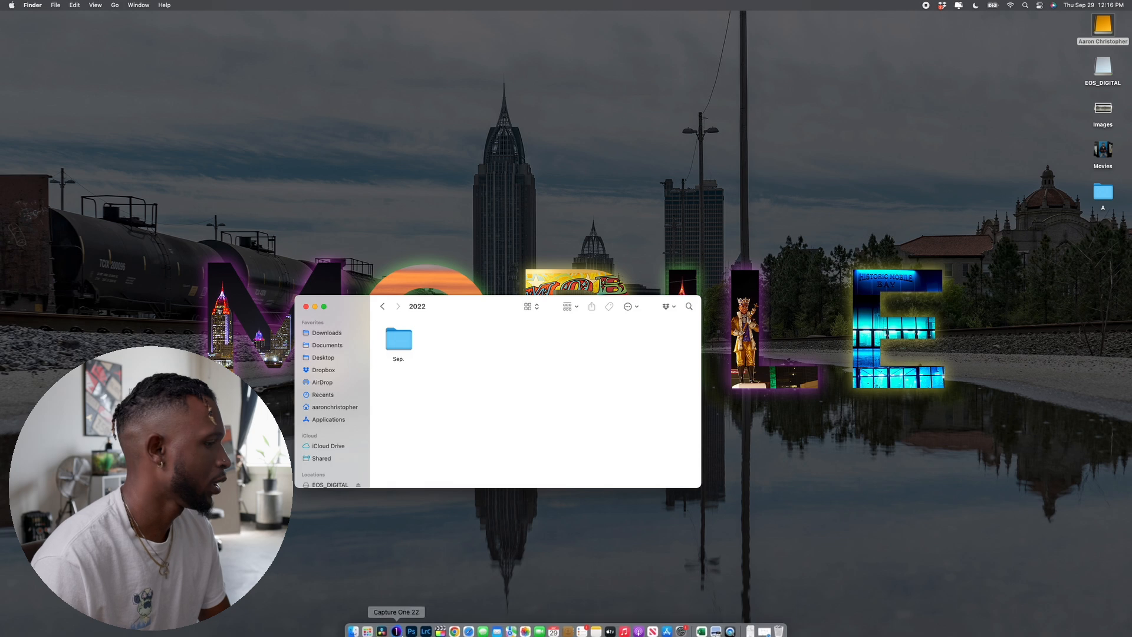
pyautogui.click(397, 625)
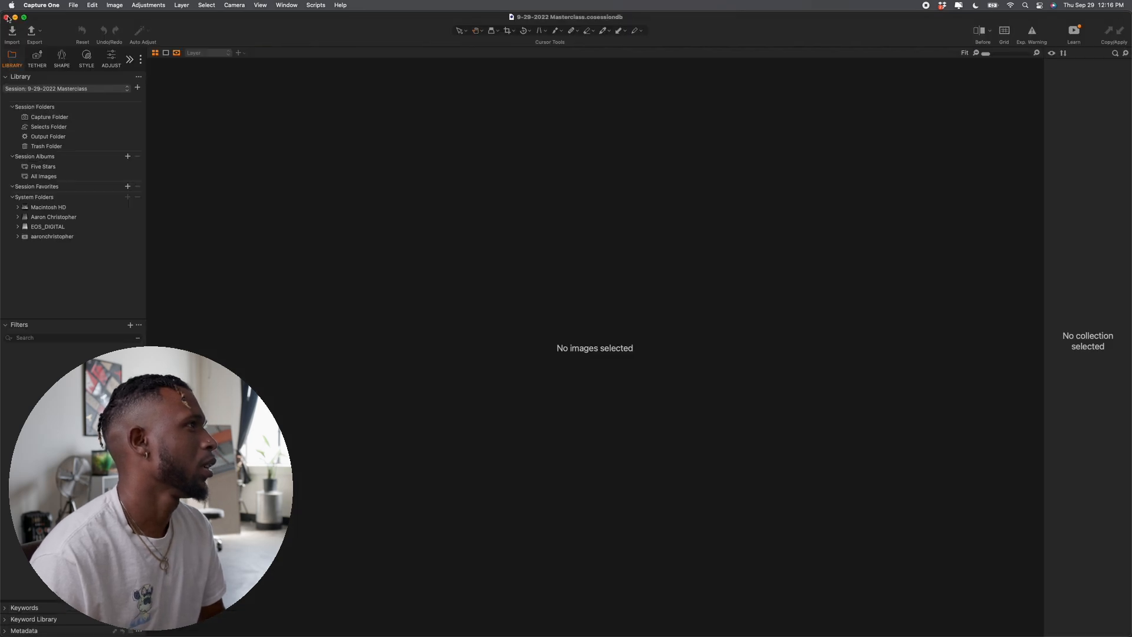
# Step: Close the previous session and start a new session named 9-29-2022 Master
pyautogui.click(6, 17)
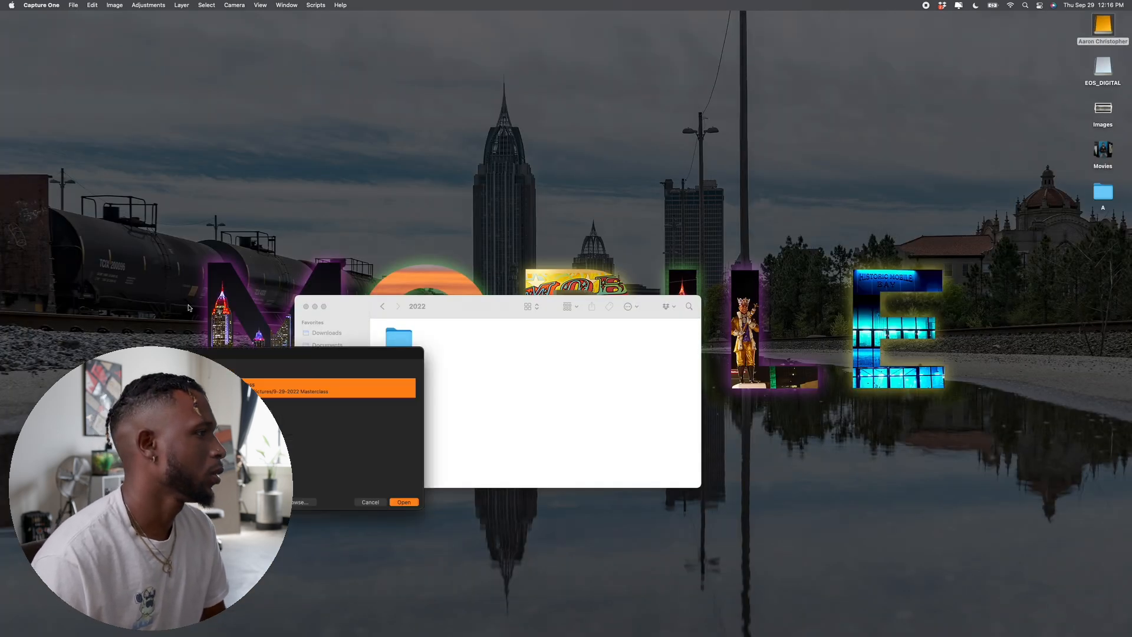
pyautogui.press('Return')
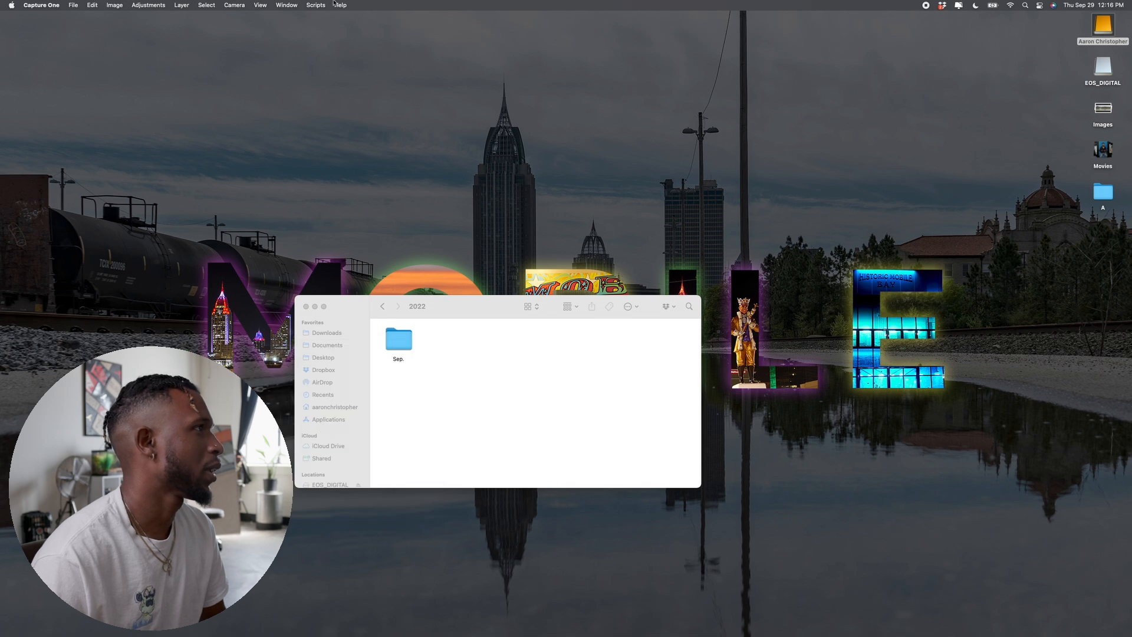
pyautogui.click(73, 5)
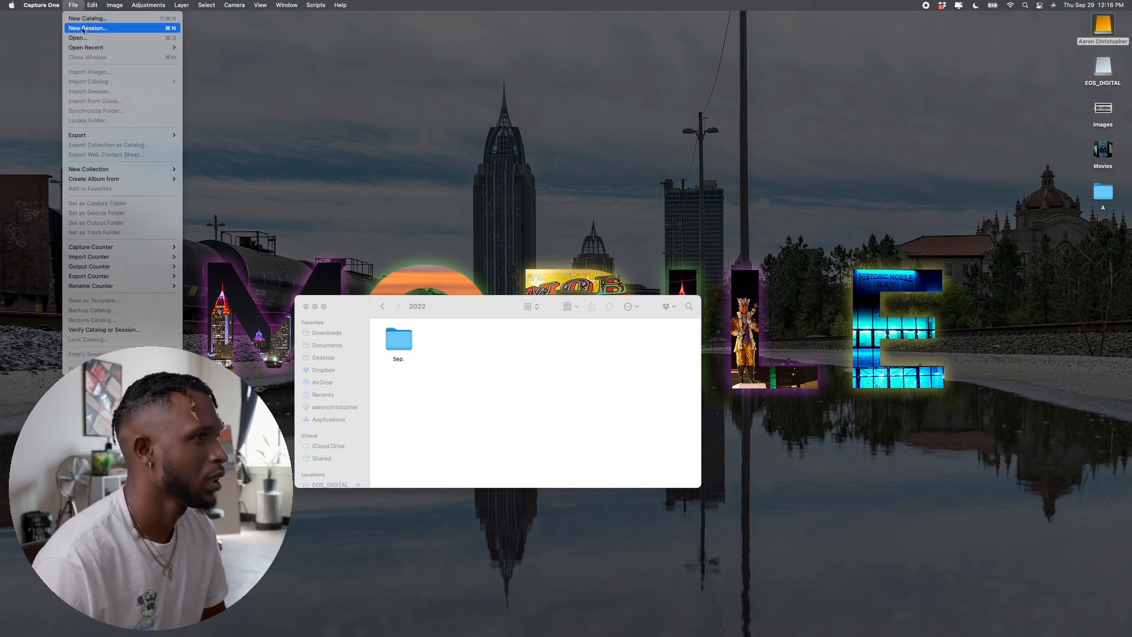
pyautogui.click(83, 28)
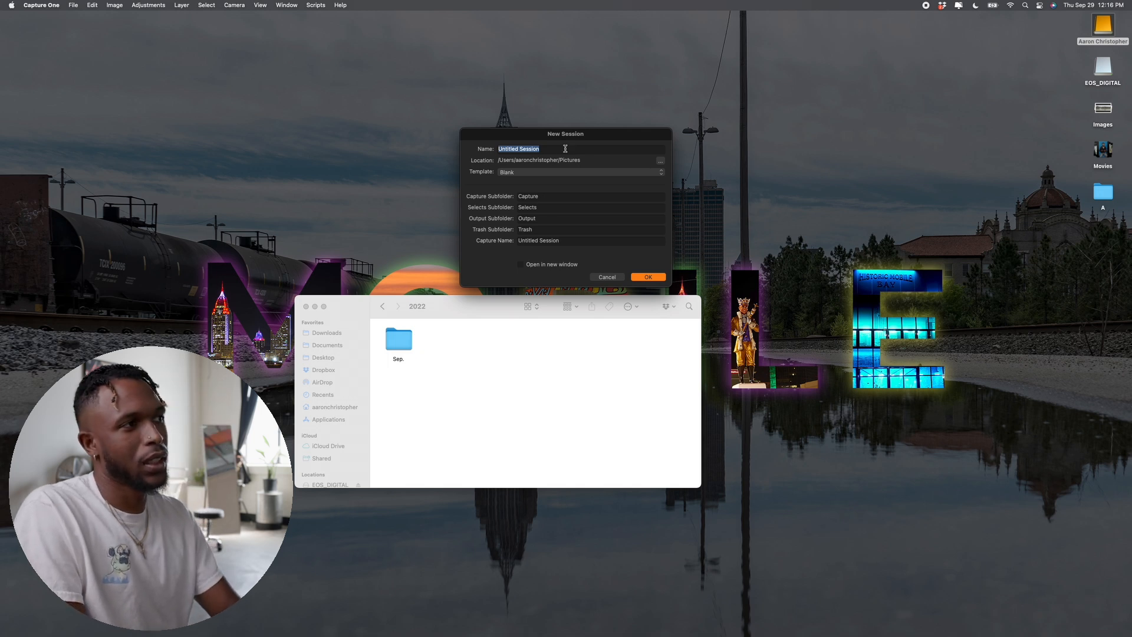
pyautogui.write('9-29-2022')
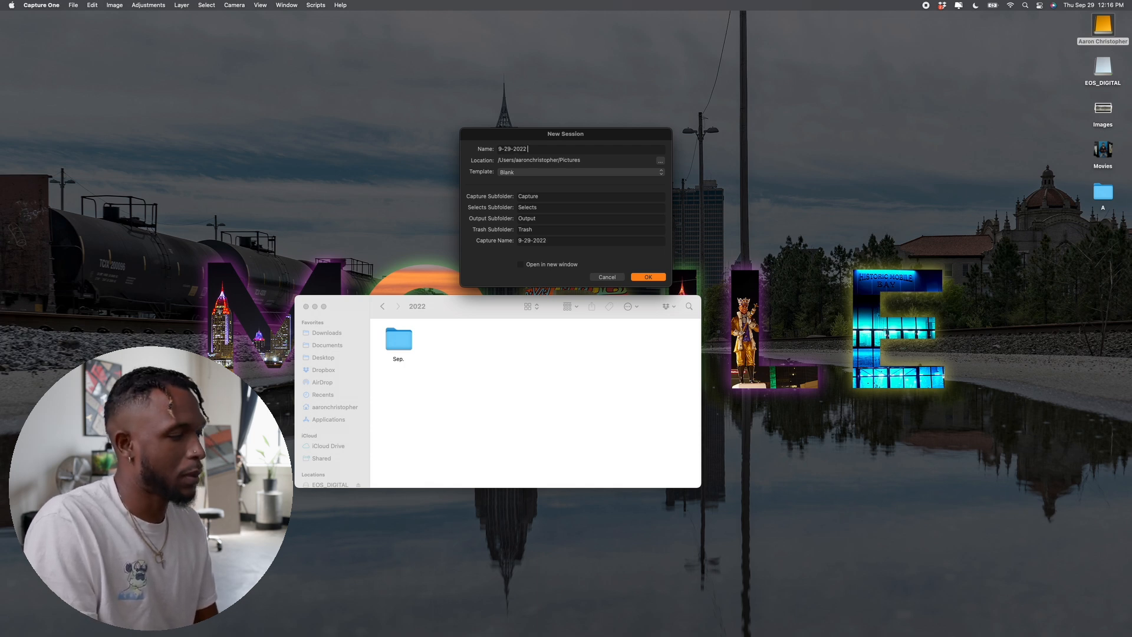
pyautogui.write(' Master')
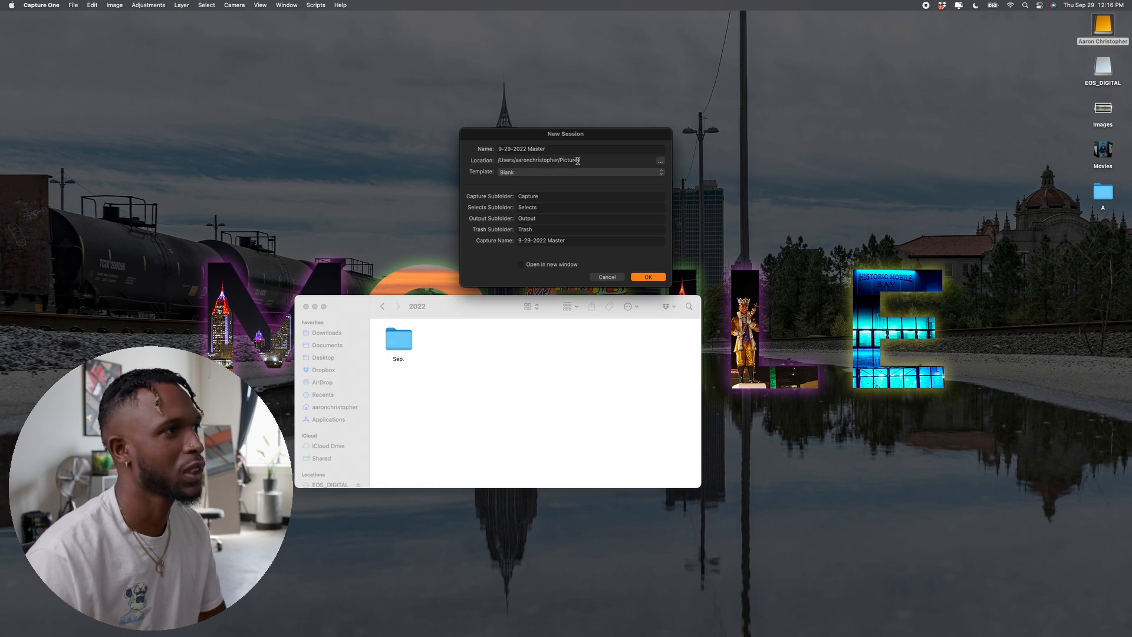
# Step: Store the session in the drive's 2022/Sep. folder and create it
pyautogui.click(661, 161)
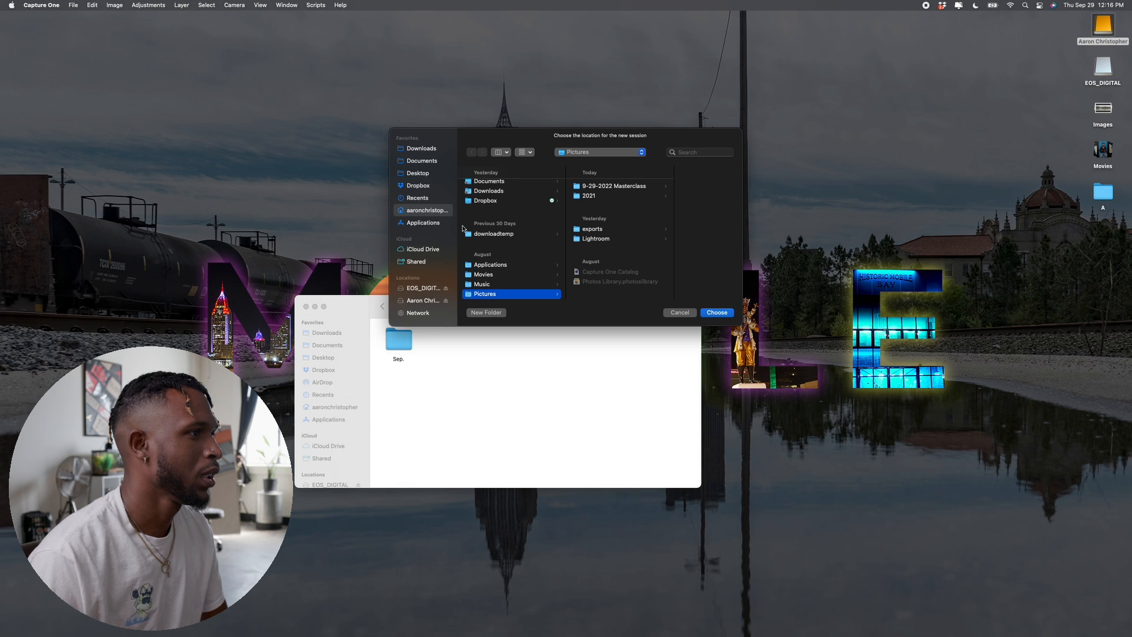
pyautogui.click(421, 302)
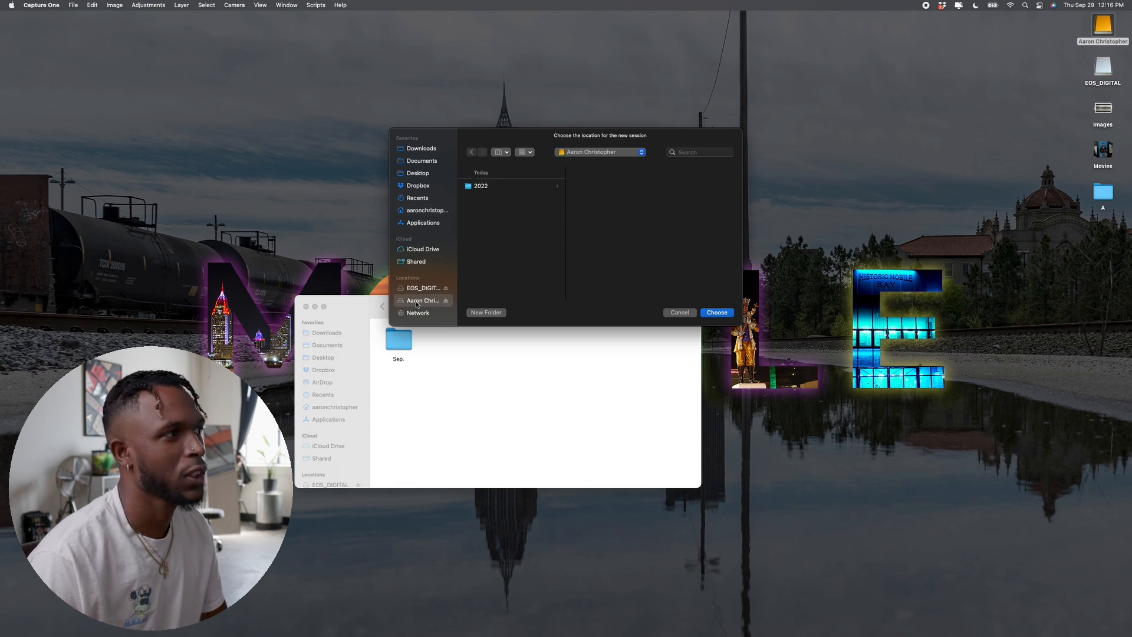
pyautogui.click(487, 187)
pyautogui.click(588, 186)
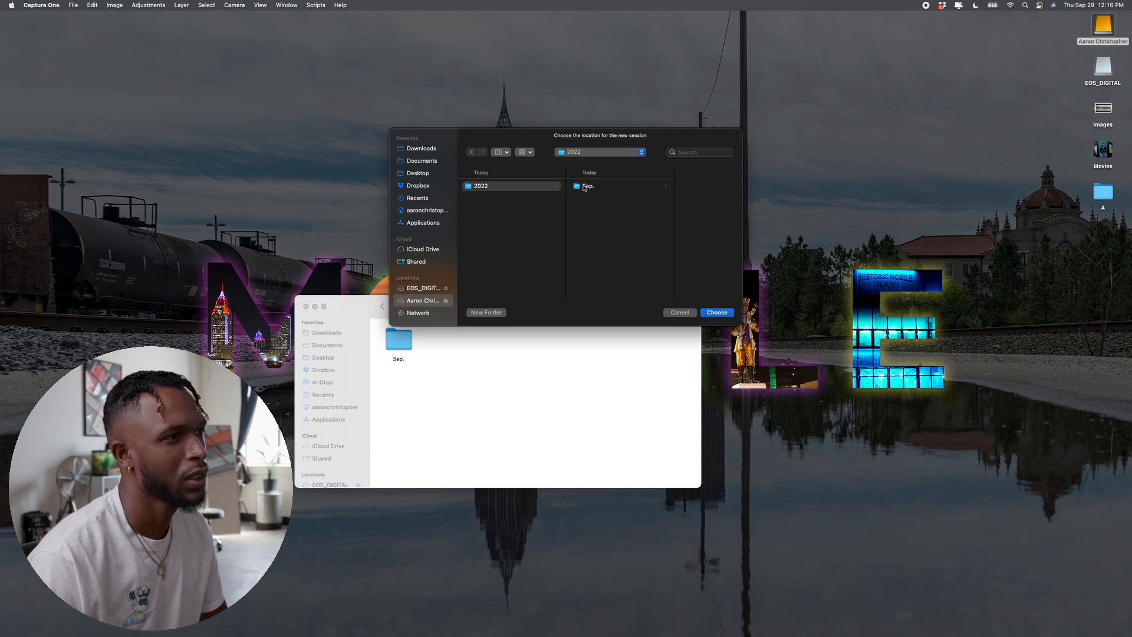
pyautogui.click(718, 313)
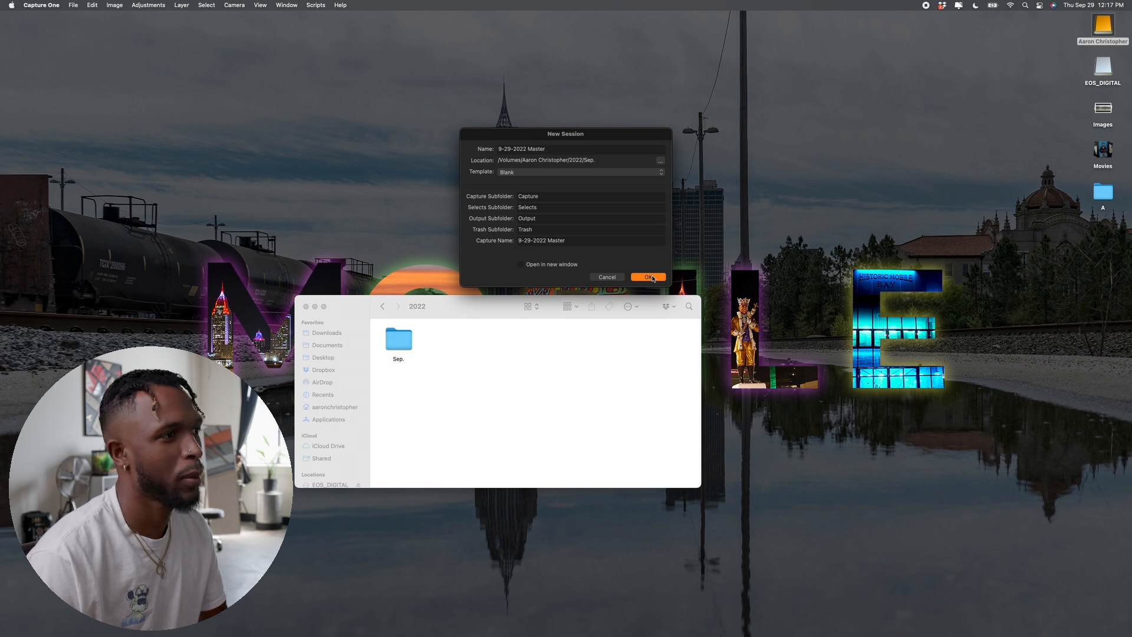
pyautogui.click(650, 278)
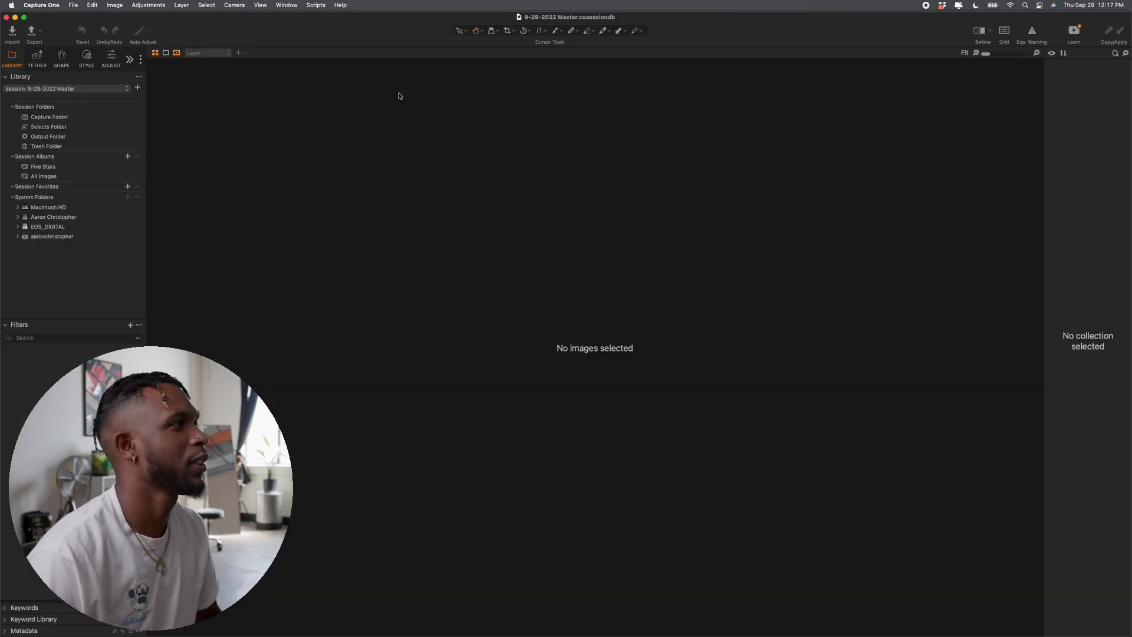
# Step: In Finder, check that Sep./9-29-2022 Master holds Capture, Output, Selects and Trash, then return to Capture One
pyautogui.hotkey('ctrl', 'Up')
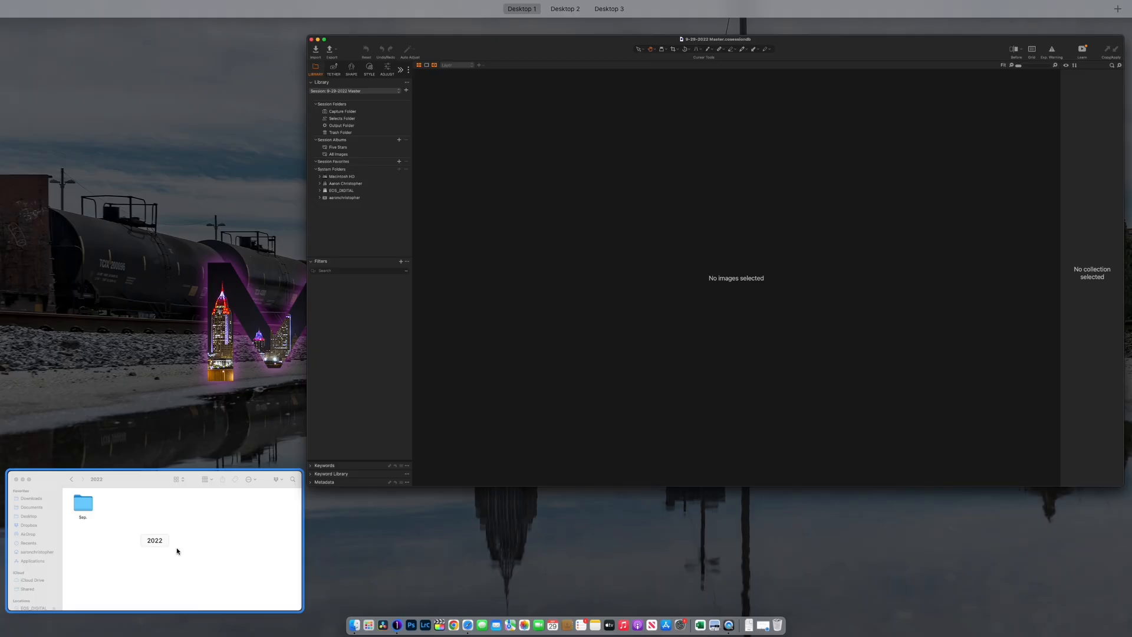
pyautogui.click(177, 550)
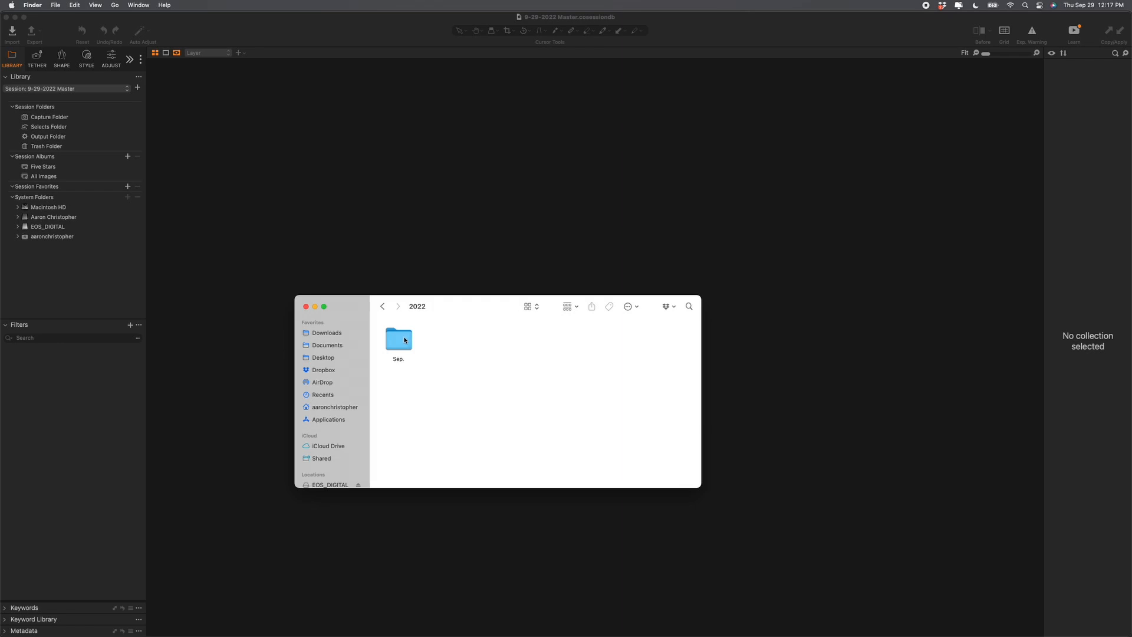
pyautogui.doubleClick(399, 342)
pyautogui.click(402, 342)
pyautogui.doubleClick(400, 340)
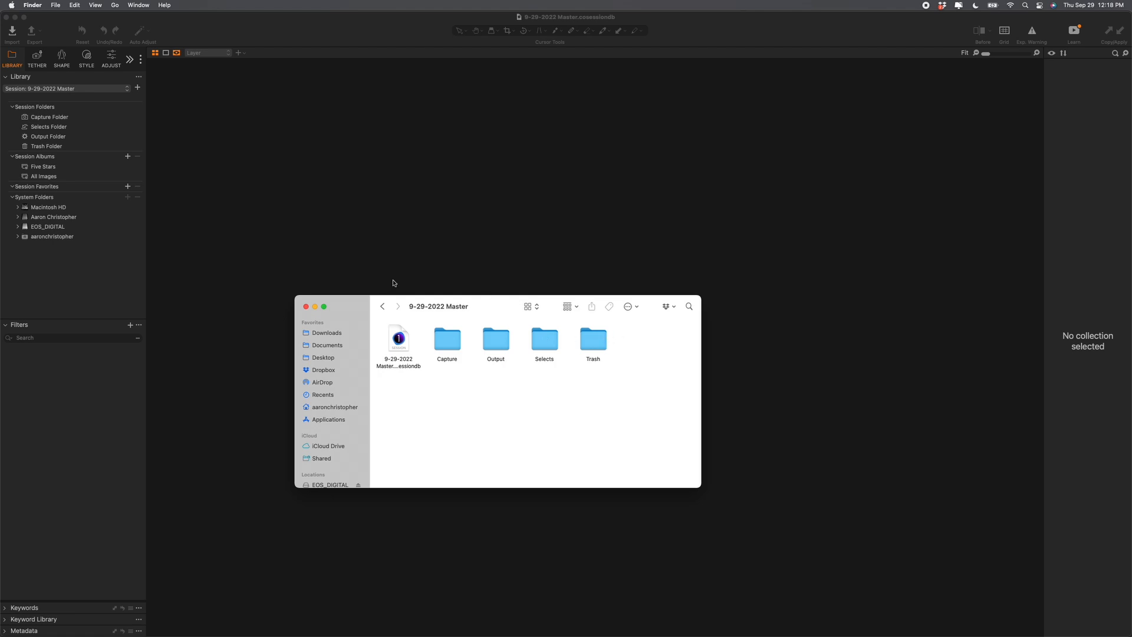
pyautogui.click(382, 307)
pyautogui.click(382, 187)
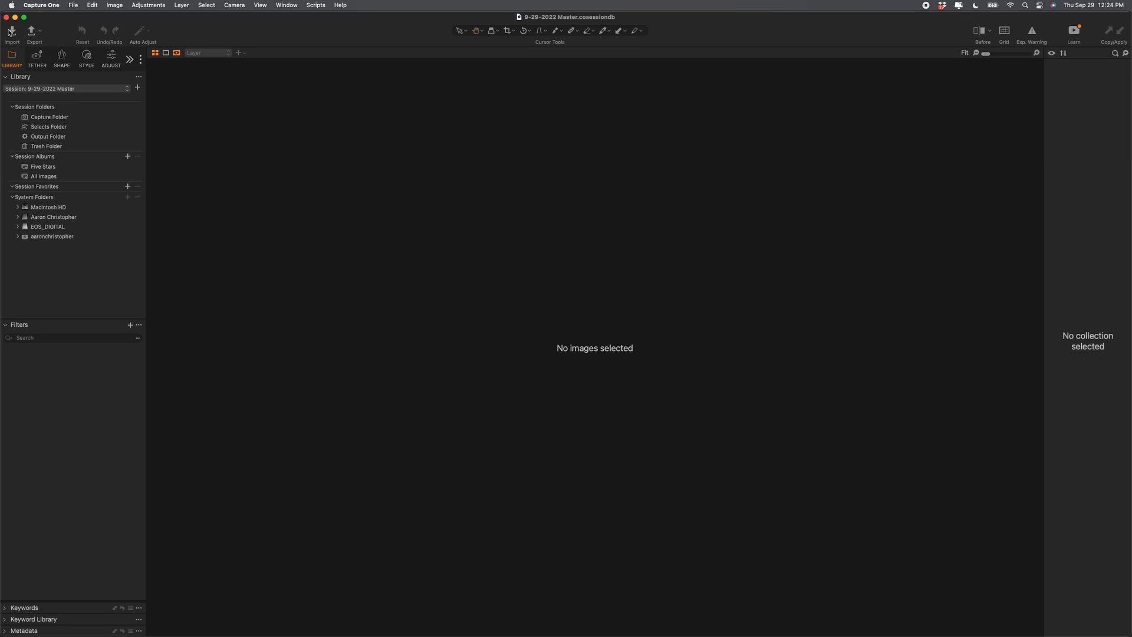
# Step: In Import Images, keep sorting by Extension and select all 392 EOS_DIGITAL photos
pyautogui.click(10, 32)
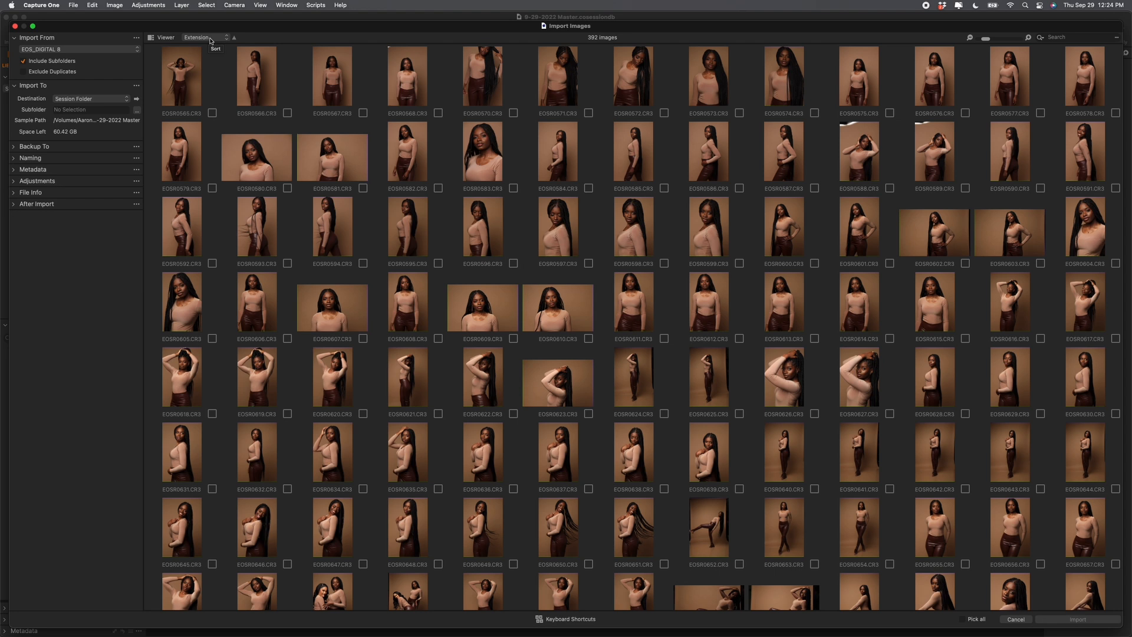
pyautogui.click(211, 39)
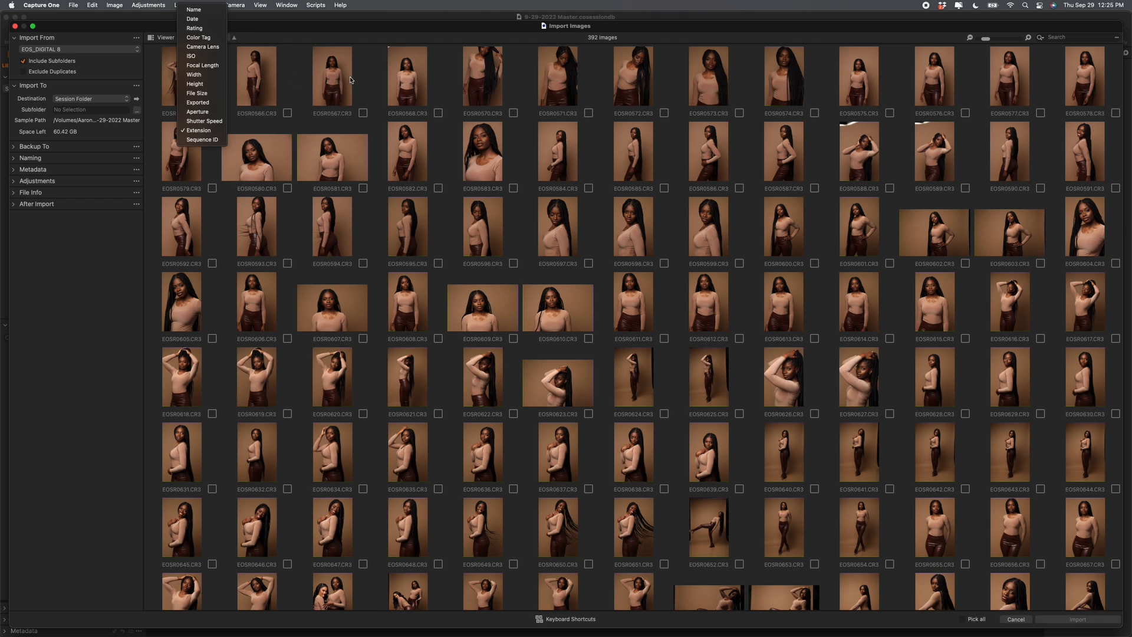
pyautogui.click(195, 130)
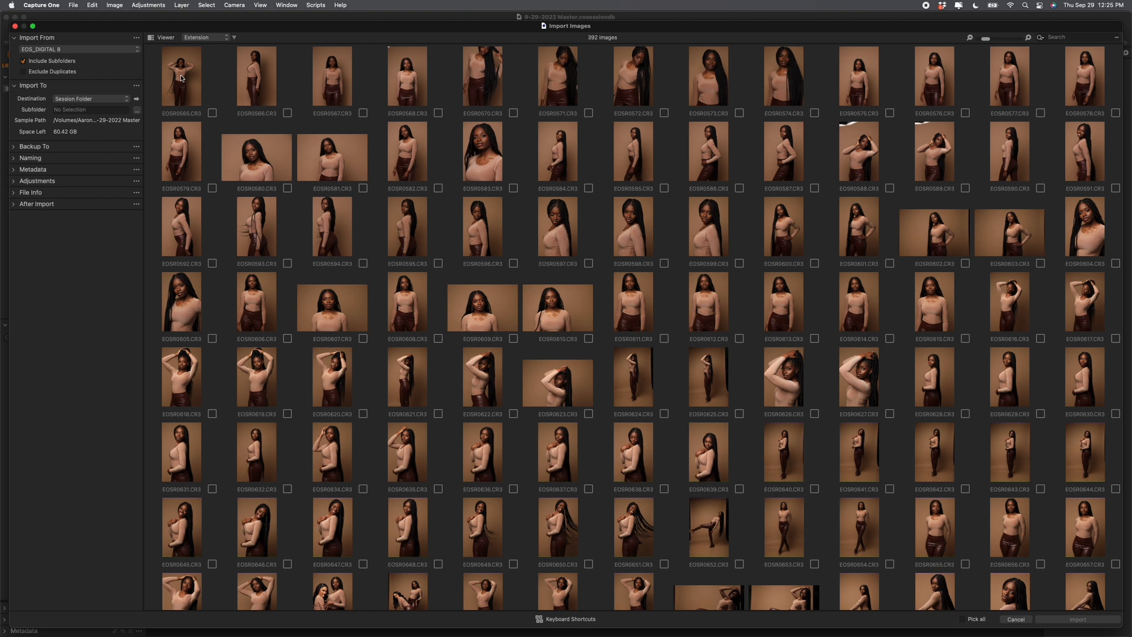
pyautogui.scroll(-3, 254, 99)
pyautogui.scroll(-20, 254, 99)
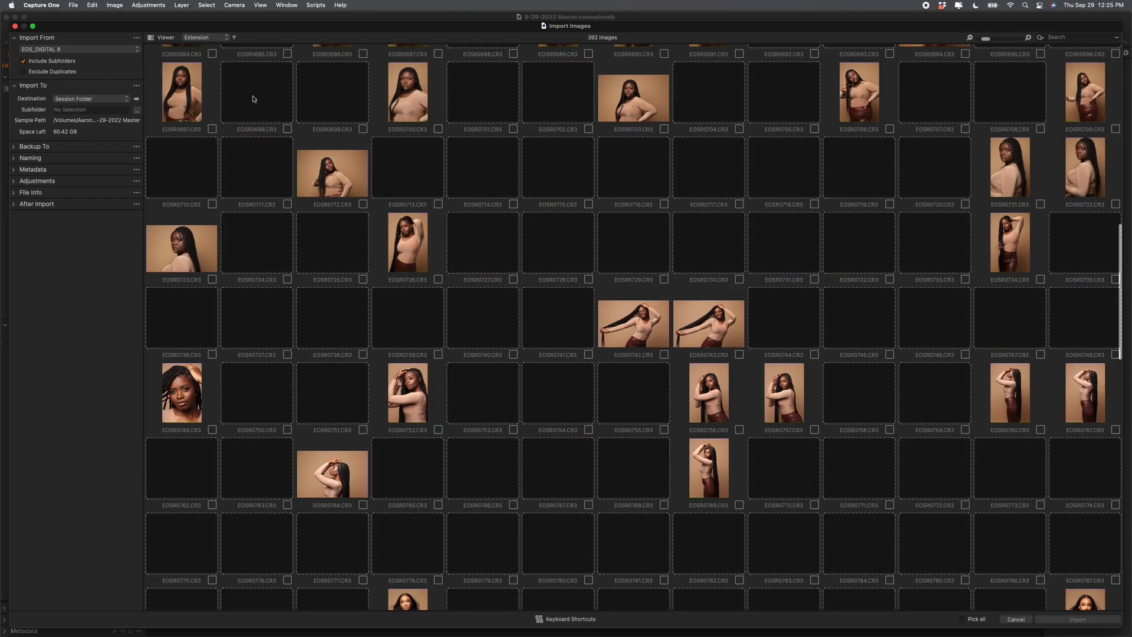
pyautogui.scroll(-5, 254, 99)
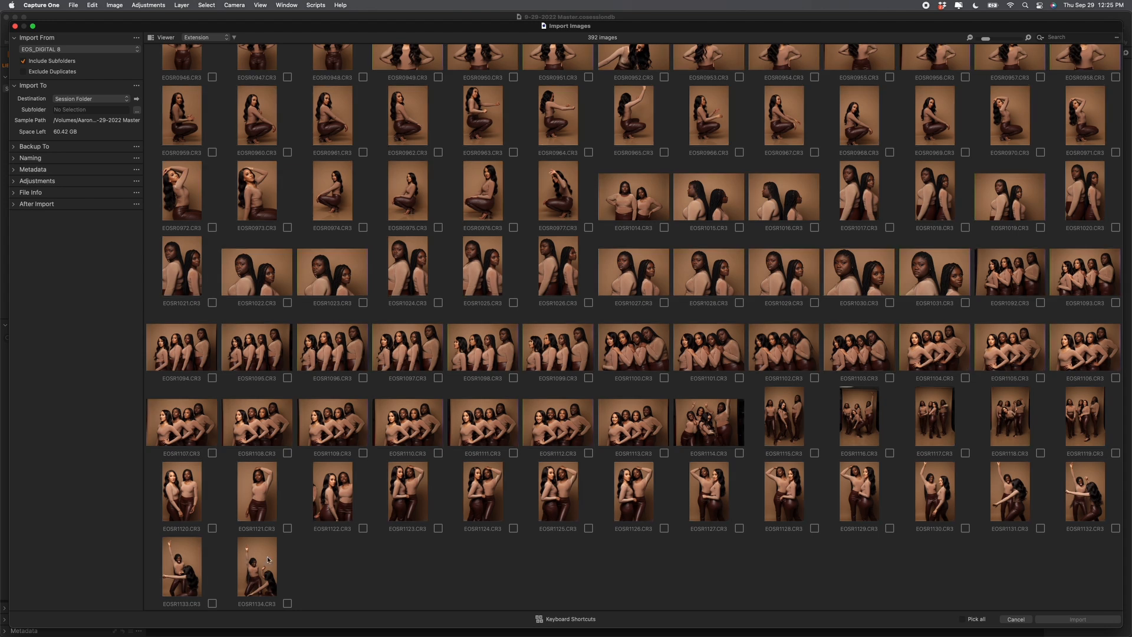
pyautogui.scroll(20, 264, 554)
pyautogui.scroll(12, 265, 552)
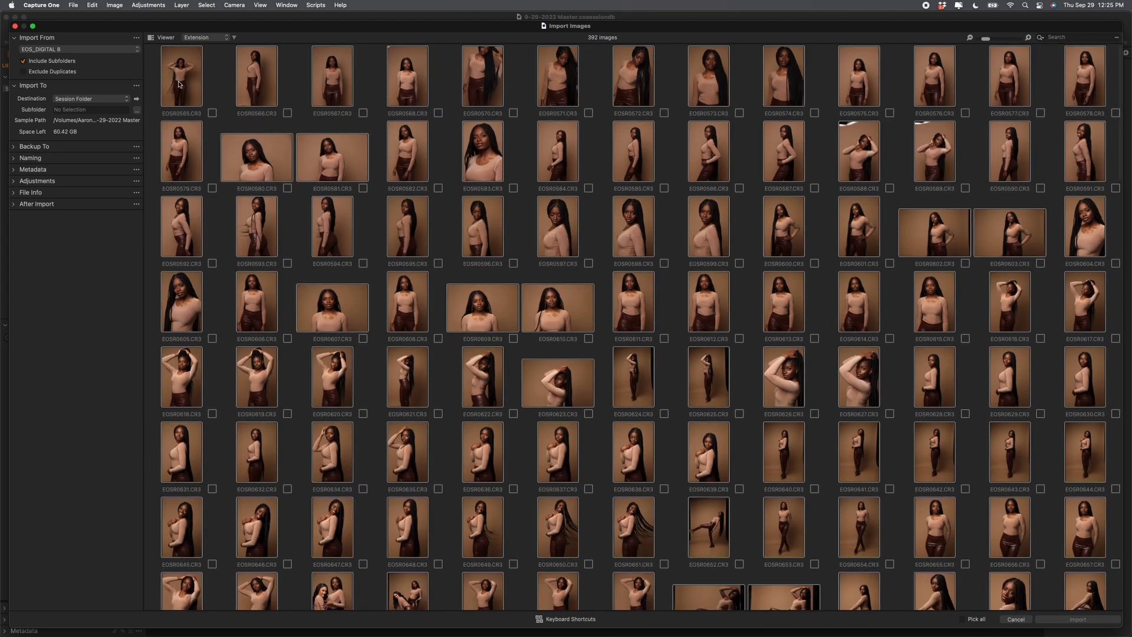
pyautogui.press('super+a')
pyautogui.click(212, 114)
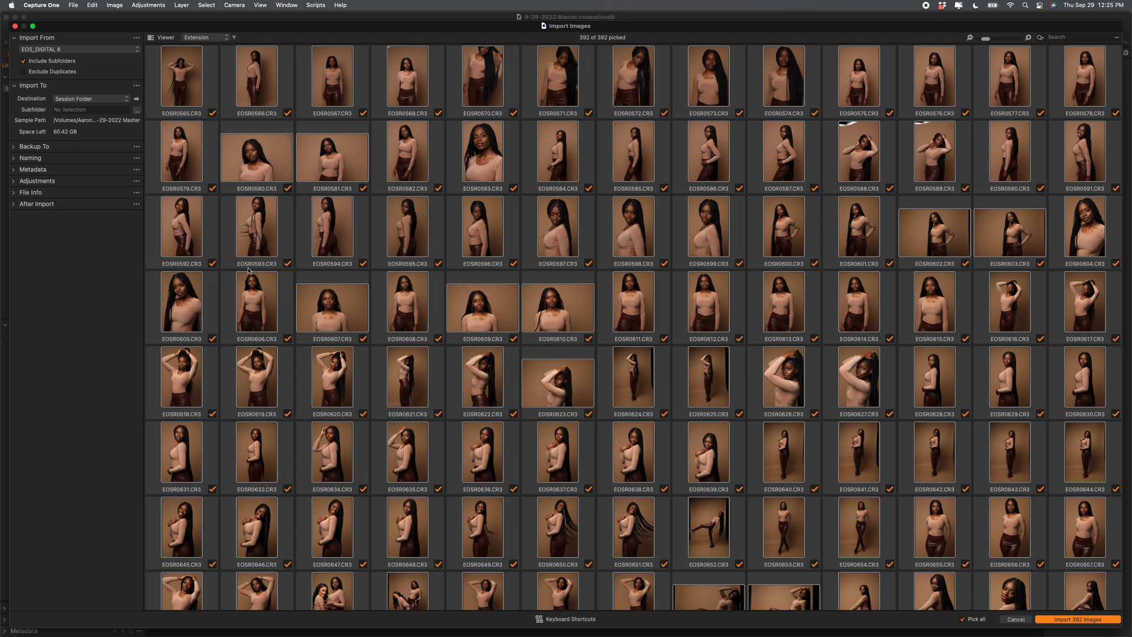
# Step: Enter the photographer's name as copyright holder and ALL RIGHTS RESERVED as the import description
pyautogui.click(33, 170)
pyautogui.click(70, 182)
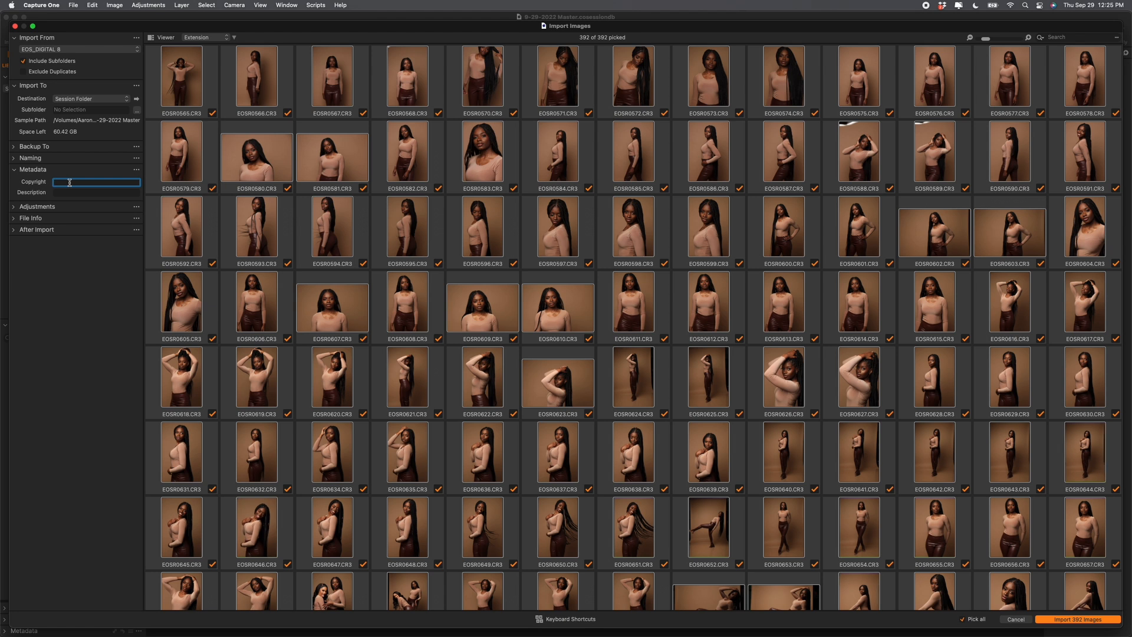
pyautogui.press('Tab')
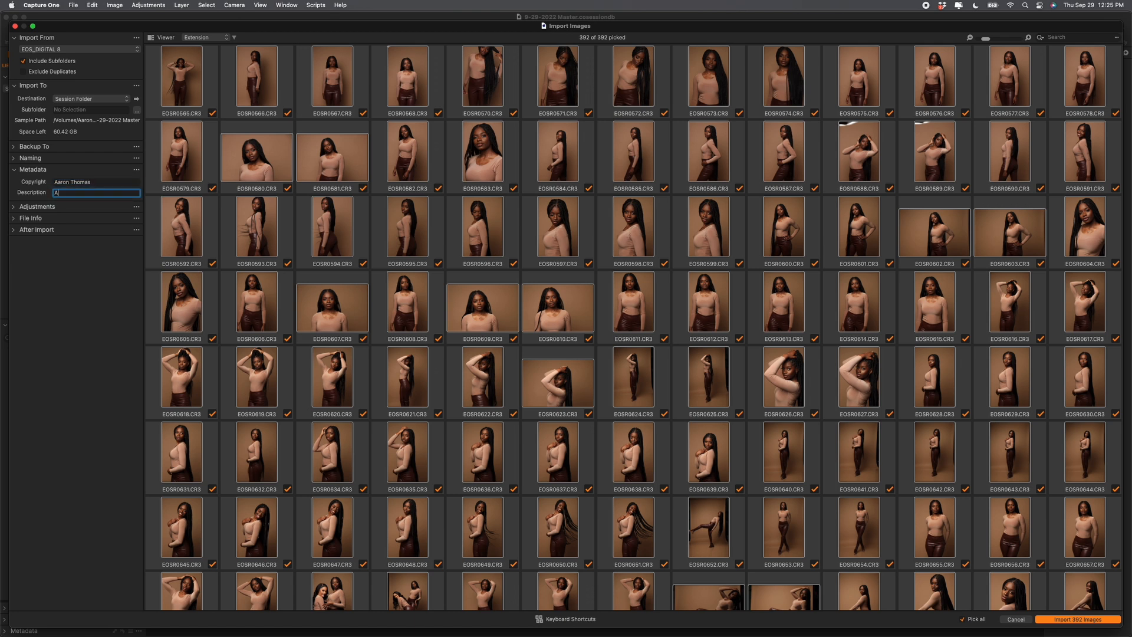
pyautogui.write('ALL RIGHTS RESER')
# Step: Set the import destination to the Capture Folder and bring up a Finder window
pyautogui.click(79, 100)
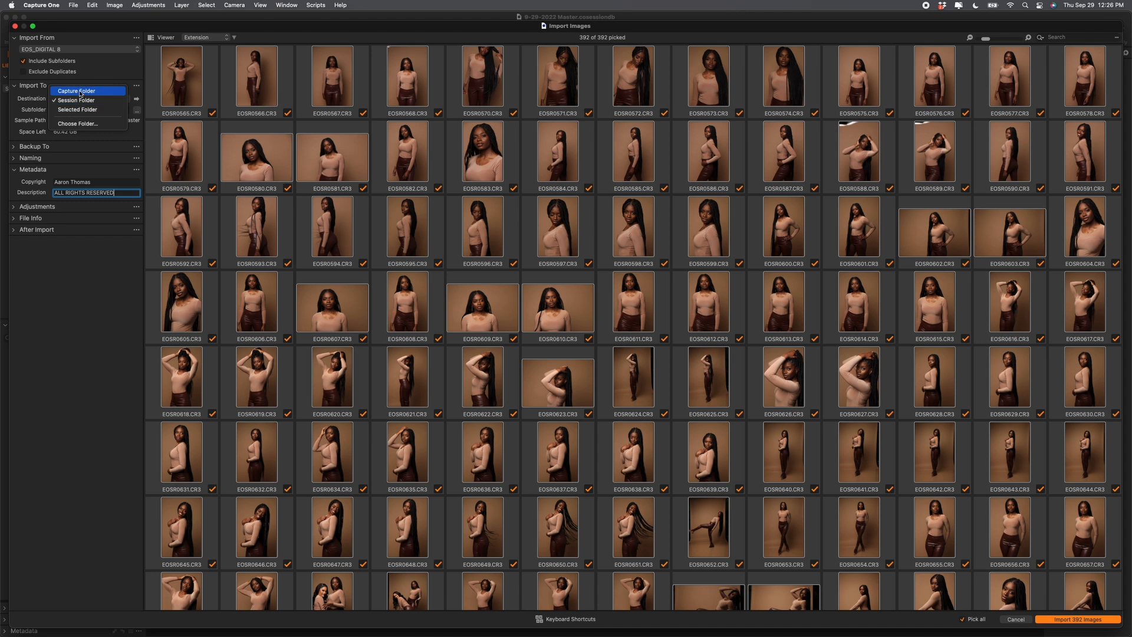
pyautogui.click(80, 92)
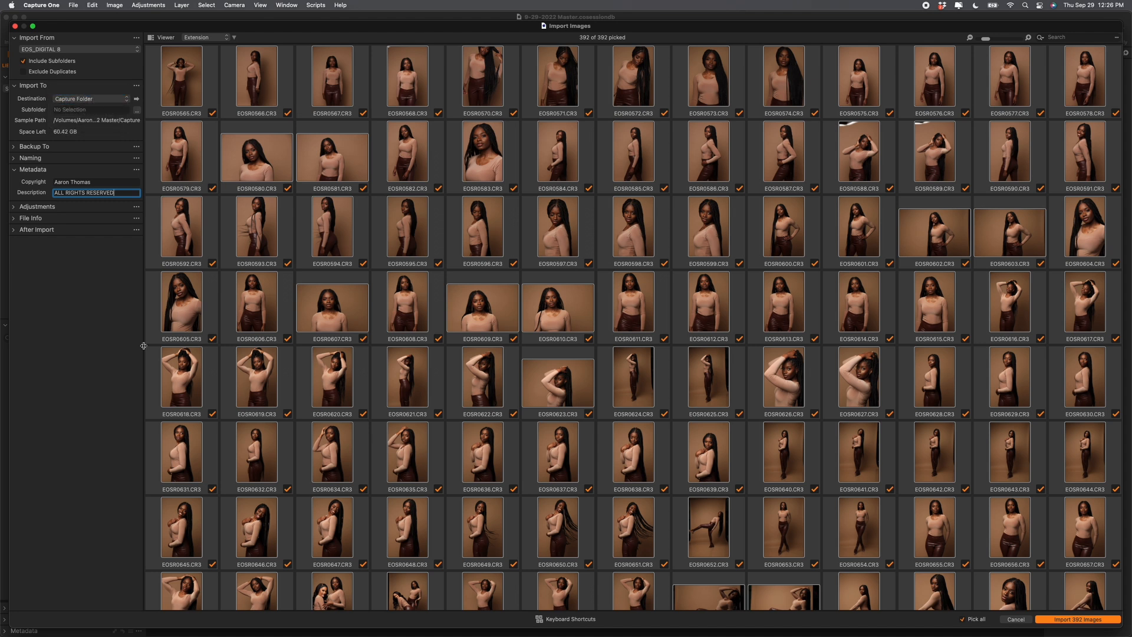
pyautogui.moveTo(423, 634)
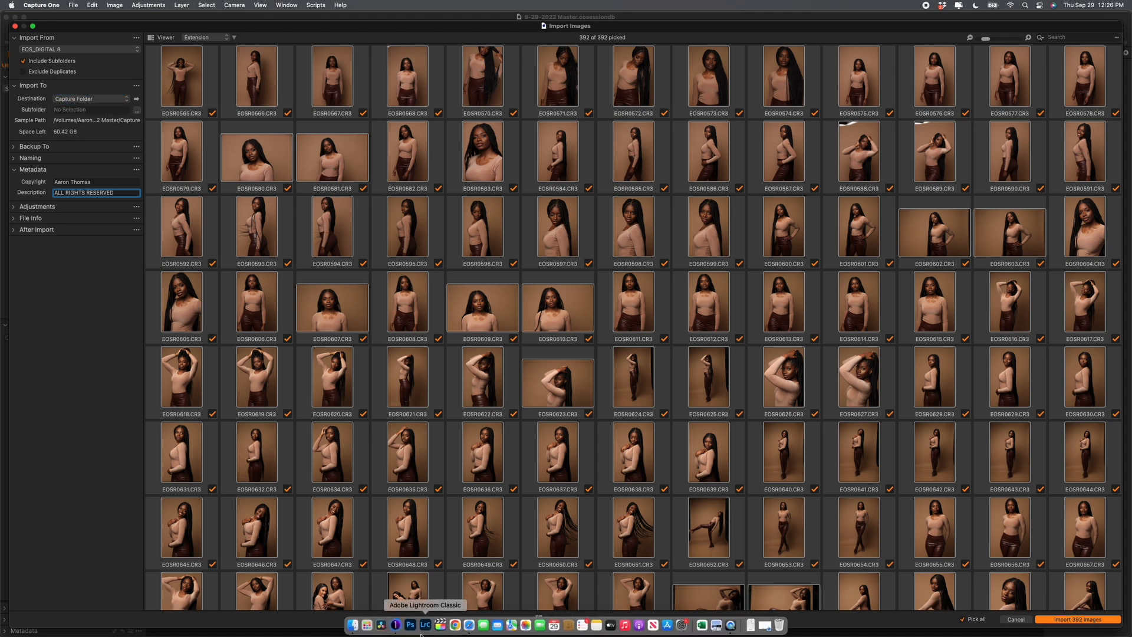
pyautogui.click(354, 623)
pyautogui.scroll(-3, 443, 330)
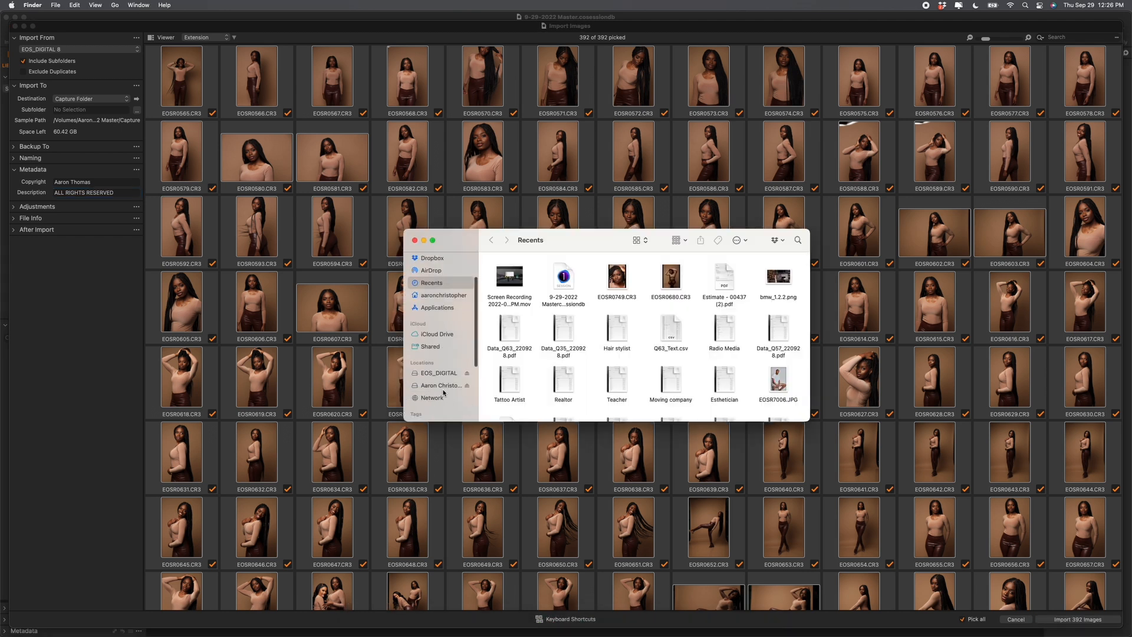
# Step: In Finder, browse the external drive into 2022, Sep. and the 9-29-2022 Master session folder
pyautogui.click(443, 383)
pyautogui.doubleClick(514, 281)
pyautogui.doubleClick(515, 284)
pyautogui.doubleClick(514, 284)
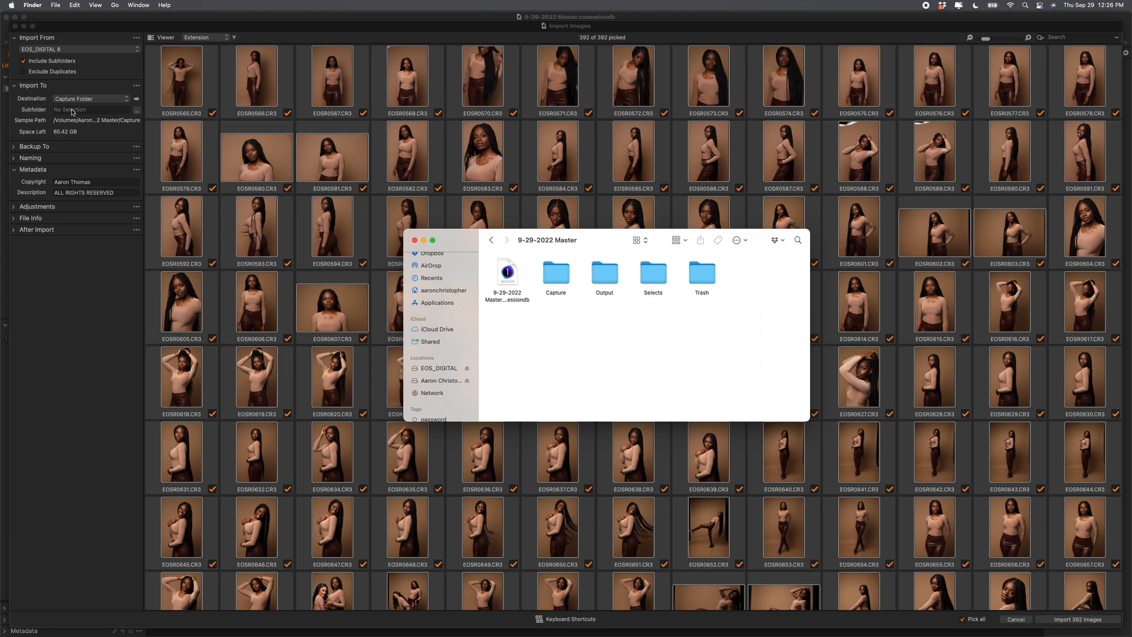
# Step: Recheck the import destination in Capture One and import all the images
pyautogui.click(86, 101)
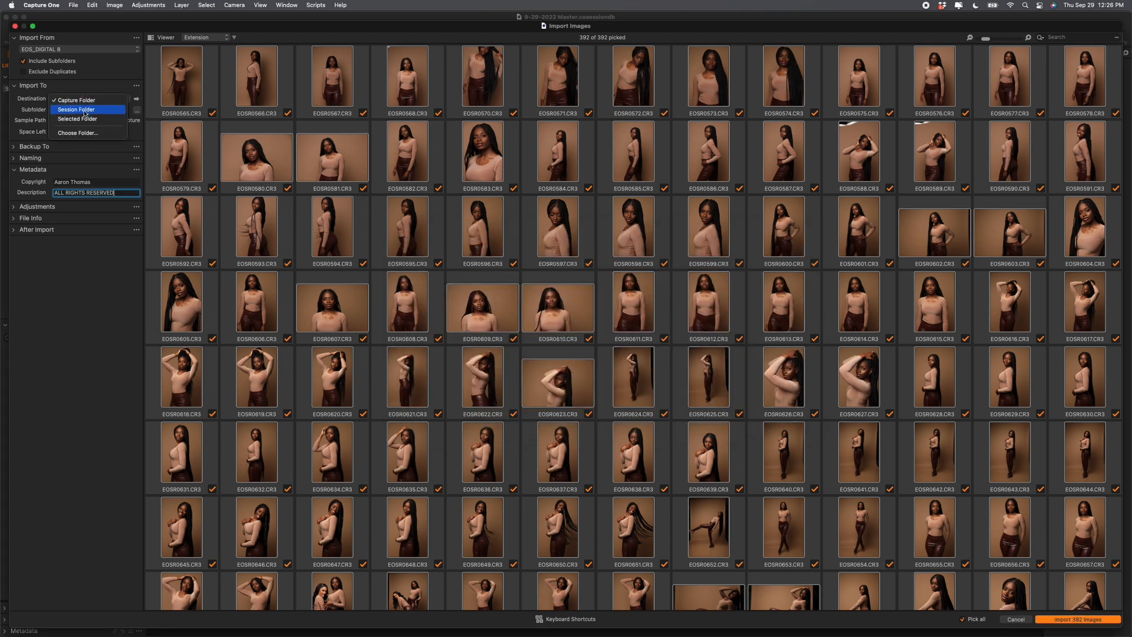
pyautogui.click(86, 111)
pyautogui.hotkey('ctrl', 'Up')
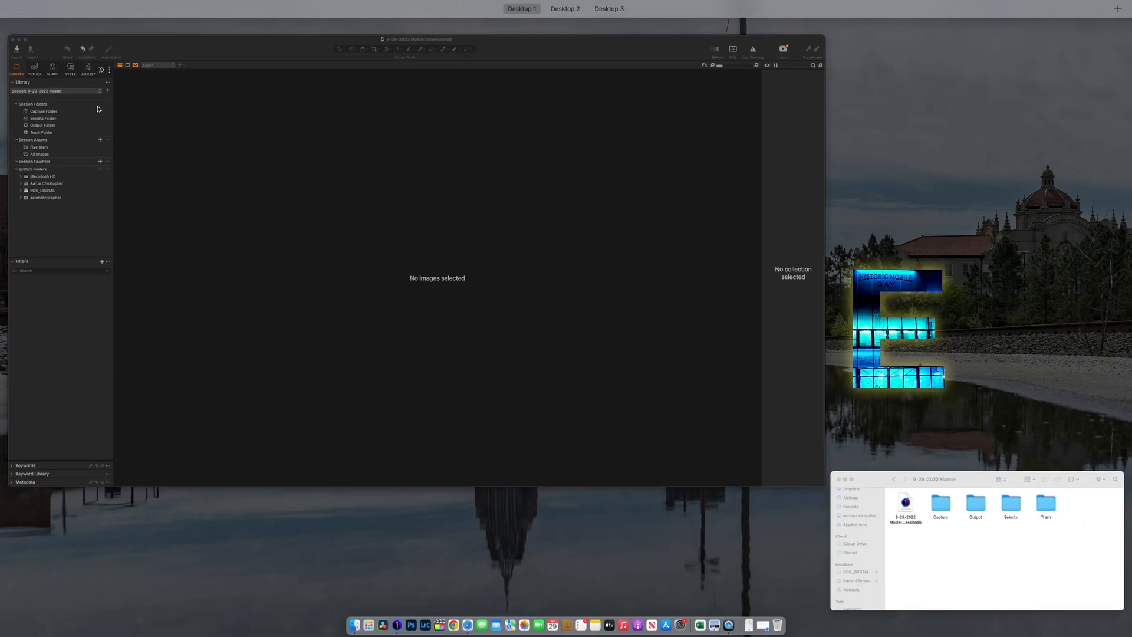
pyautogui.click(973, 560)
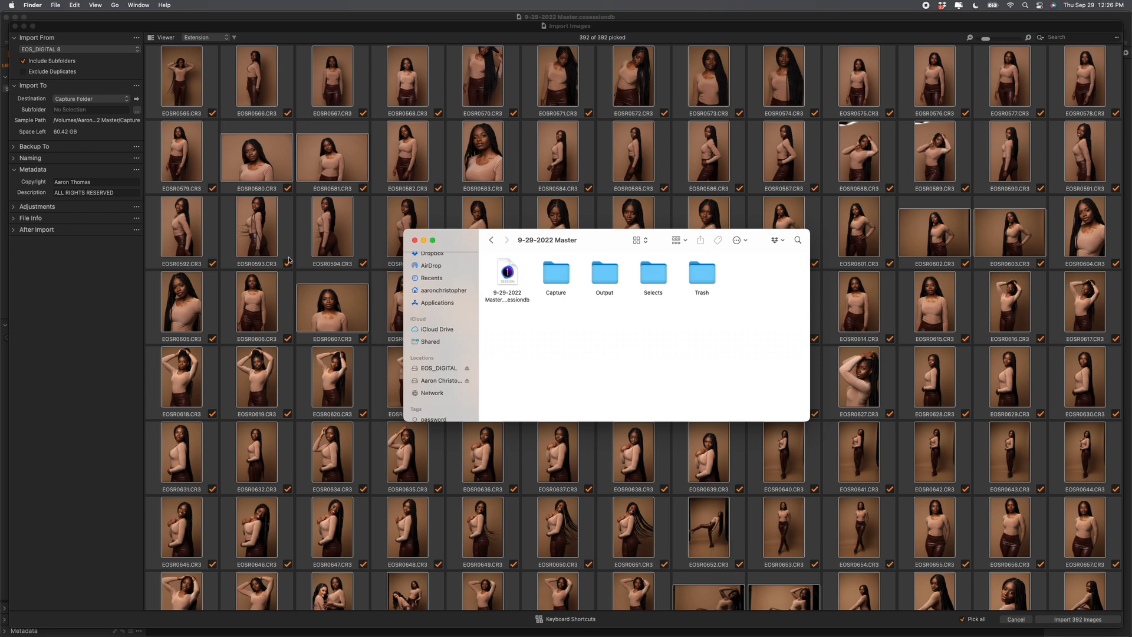
pyautogui.click(85, 88)
pyautogui.click(68, 84)
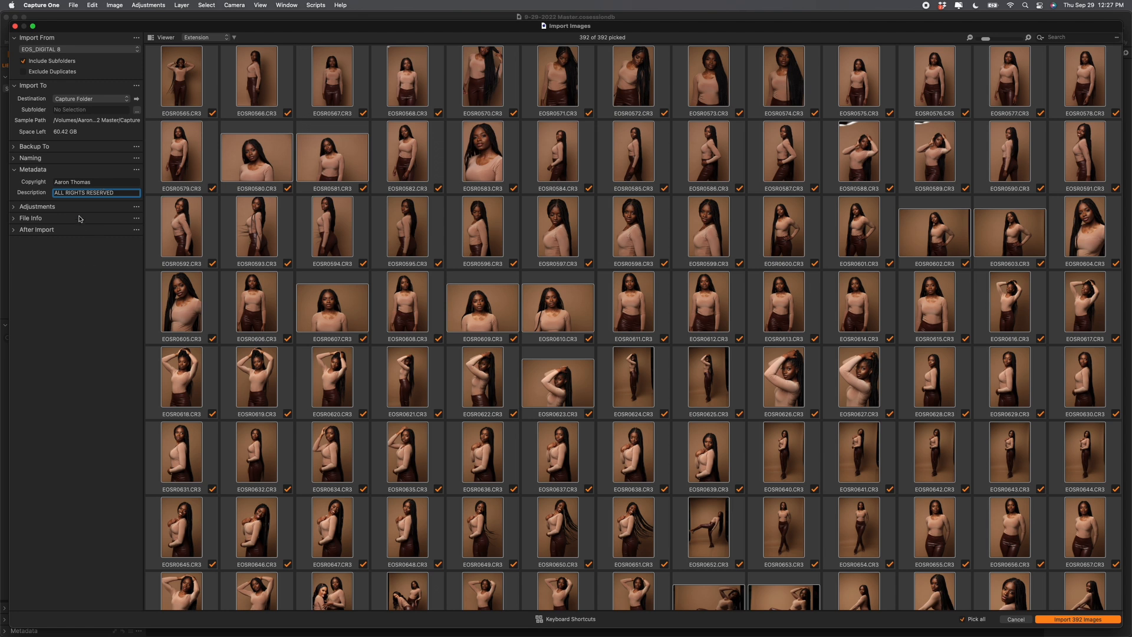
pyautogui.click(1090, 621)
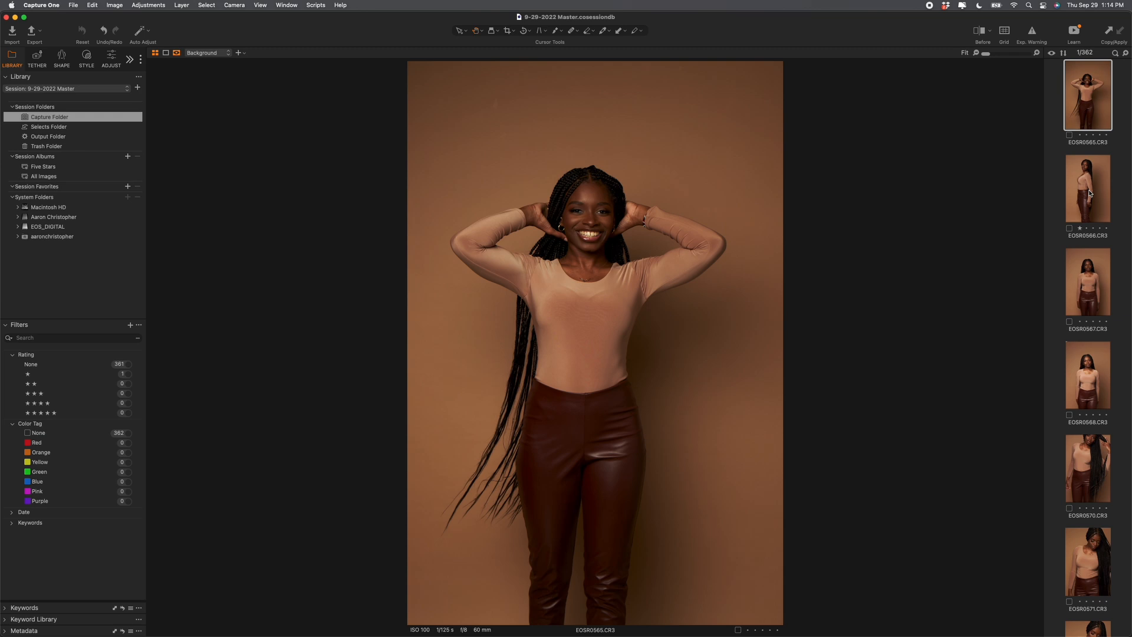
# Step: Starting at EOSR0566, give one star to EOSR0573, EOSR0575, EOSR0577 and EOSR0579
pyautogui.click(1090, 194)
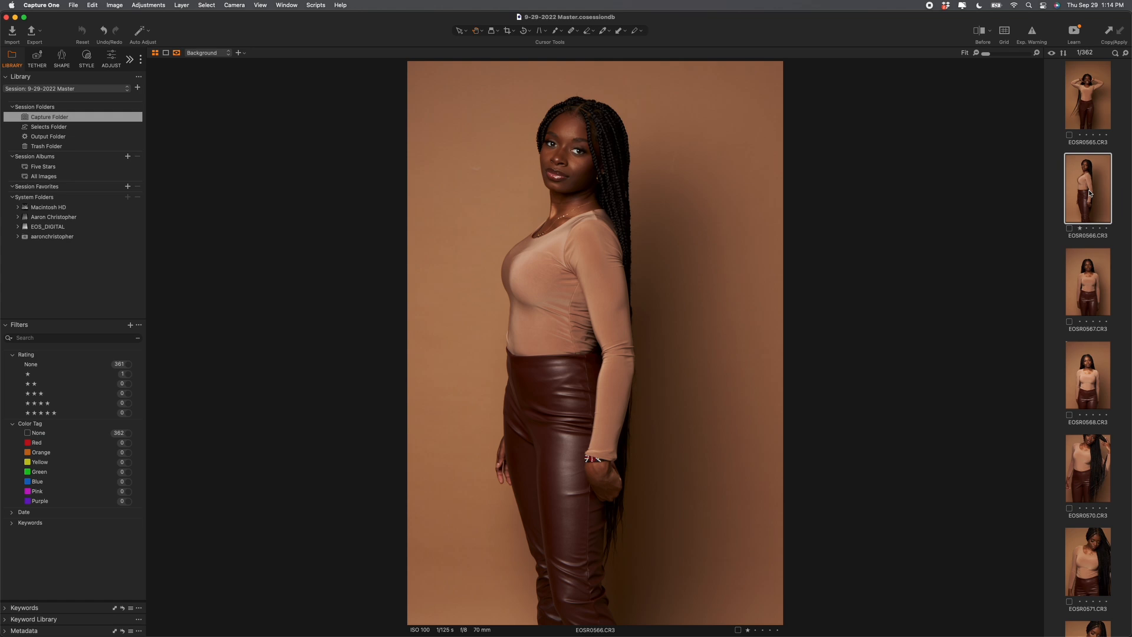
pyautogui.press('Down')
pyautogui.press('Down')
pyautogui.press('Down')
pyautogui.press('Down')
pyautogui.press('Down')
pyautogui.press('Down')
pyautogui.press('Down')
pyautogui.press('Up')
pyautogui.press('1')
pyautogui.press('Down')
pyautogui.press('1')
pyautogui.press('Down')
pyautogui.press('1')
pyautogui.press('Down')
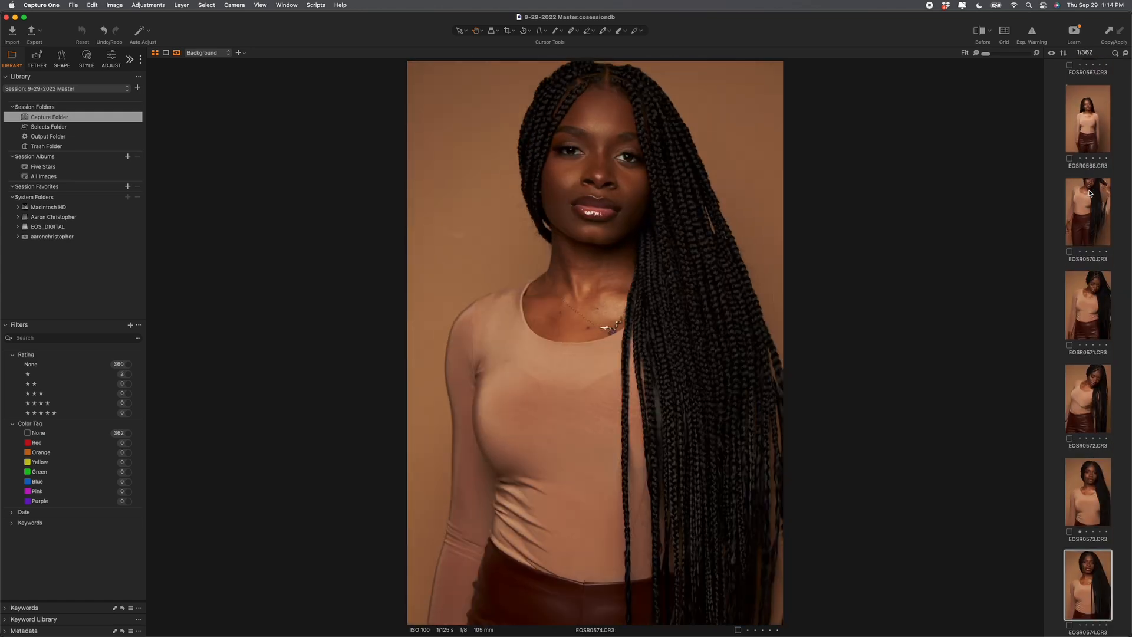
pyautogui.press('1')
pyautogui.press('Down')
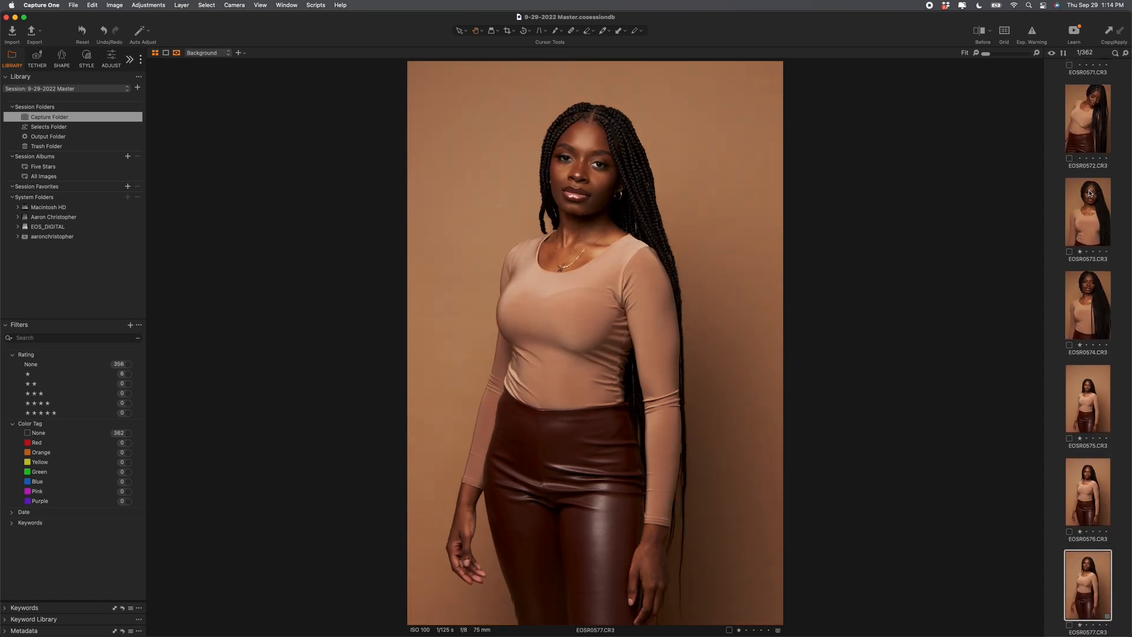
pyautogui.press('1')
pyautogui.press('Down')
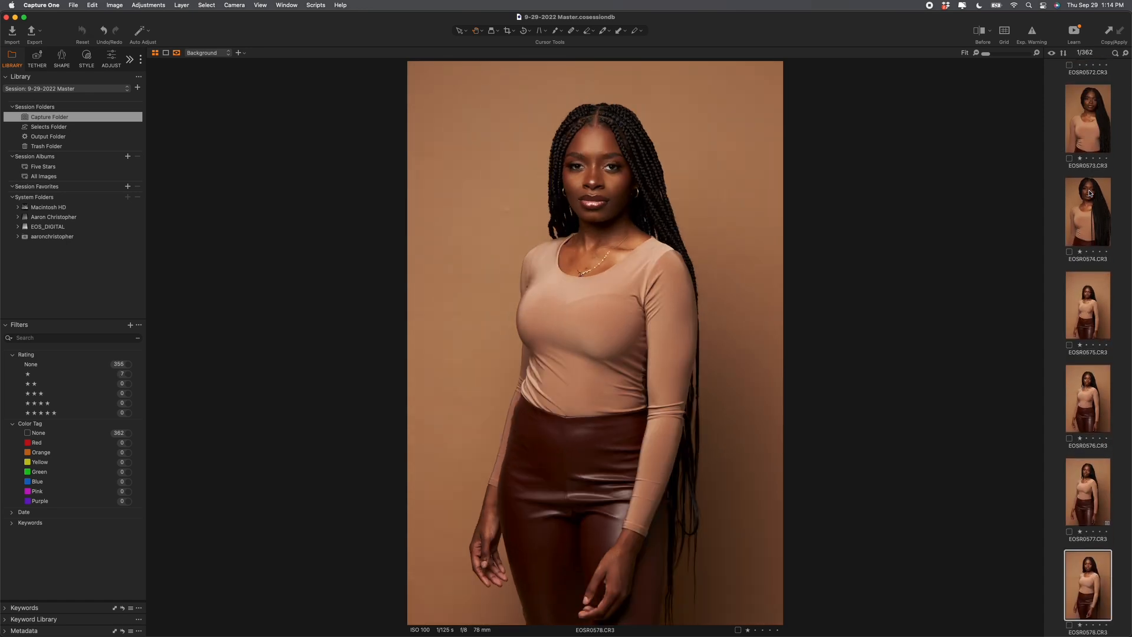
pyautogui.press('Down')
pyautogui.press('1')
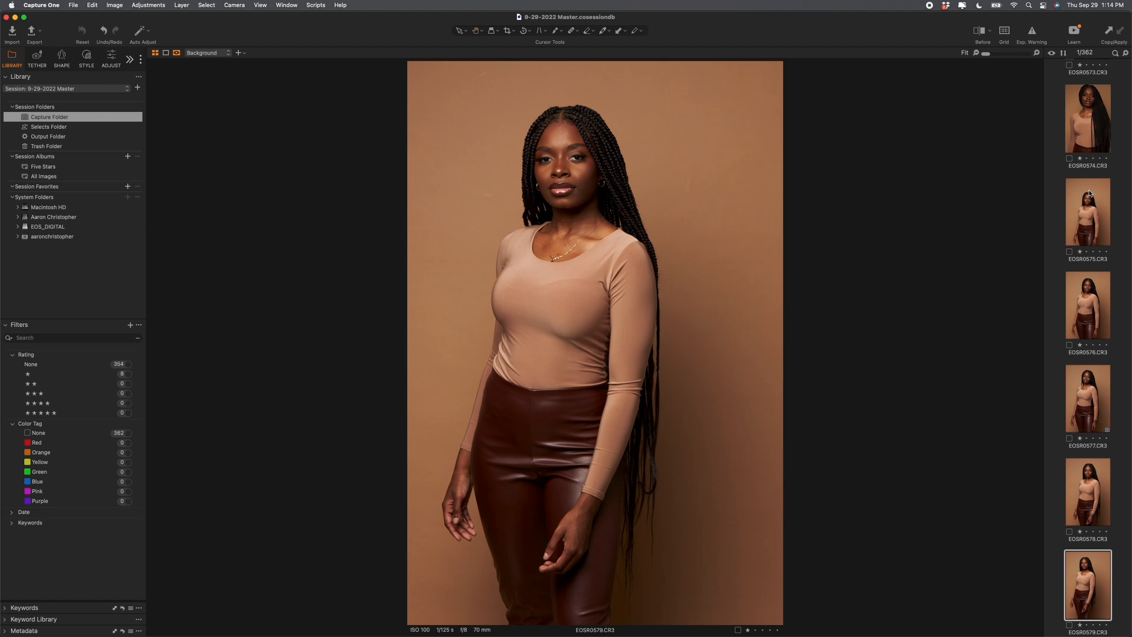
pyautogui.press('Down')
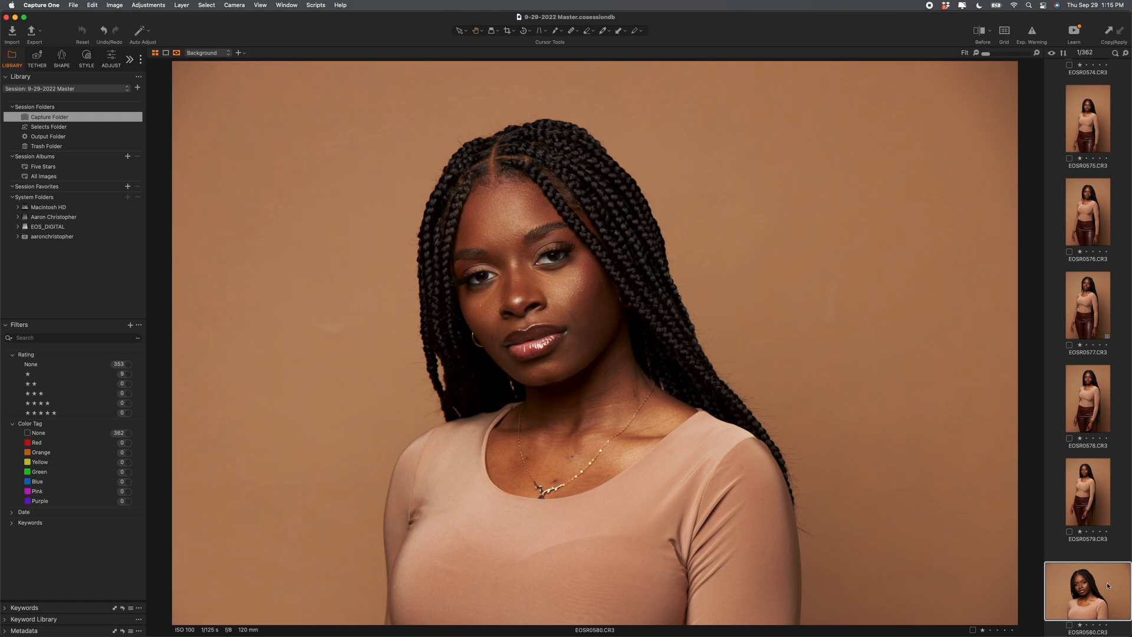
# Step: Rate the favourites between EOSR0582 and EOSR0598 one star, including EOSR0583–0589 and 0591–0597
pyautogui.press('1')
pyautogui.press('Right')
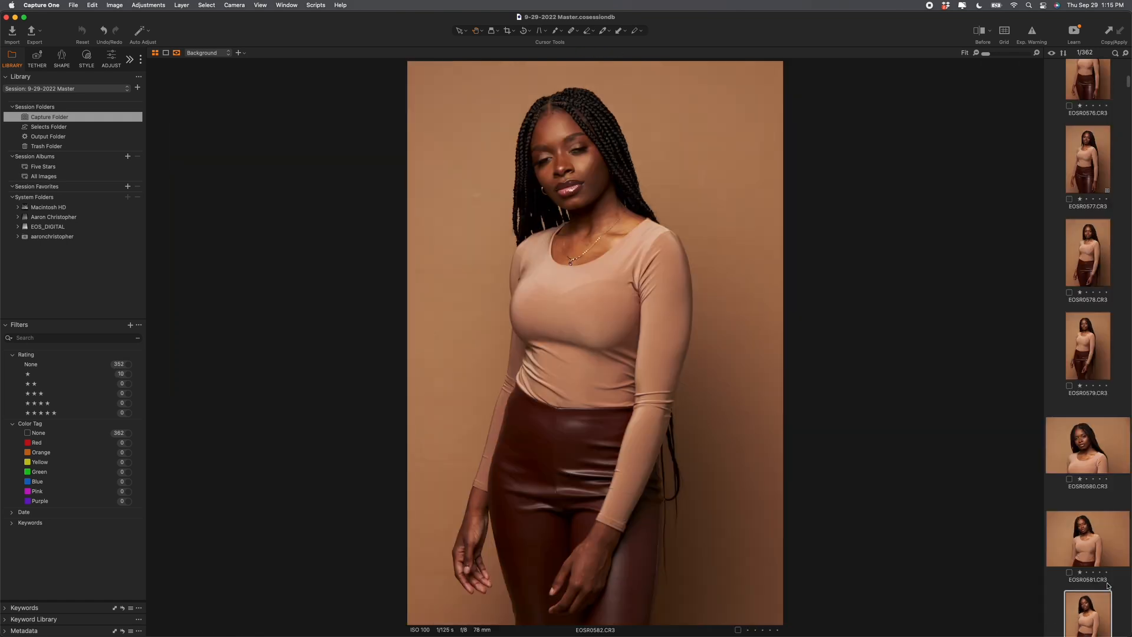
pyautogui.press('Right')
pyautogui.press('Left')
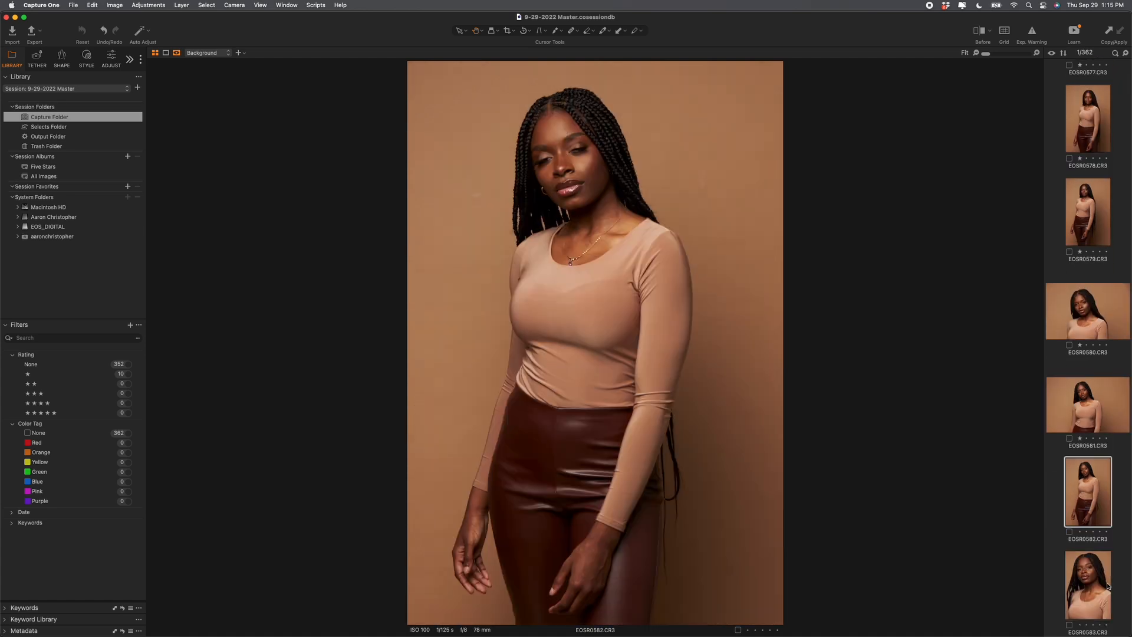
pyautogui.press('Right')
pyautogui.press('1')
pyautogui.press('Right')
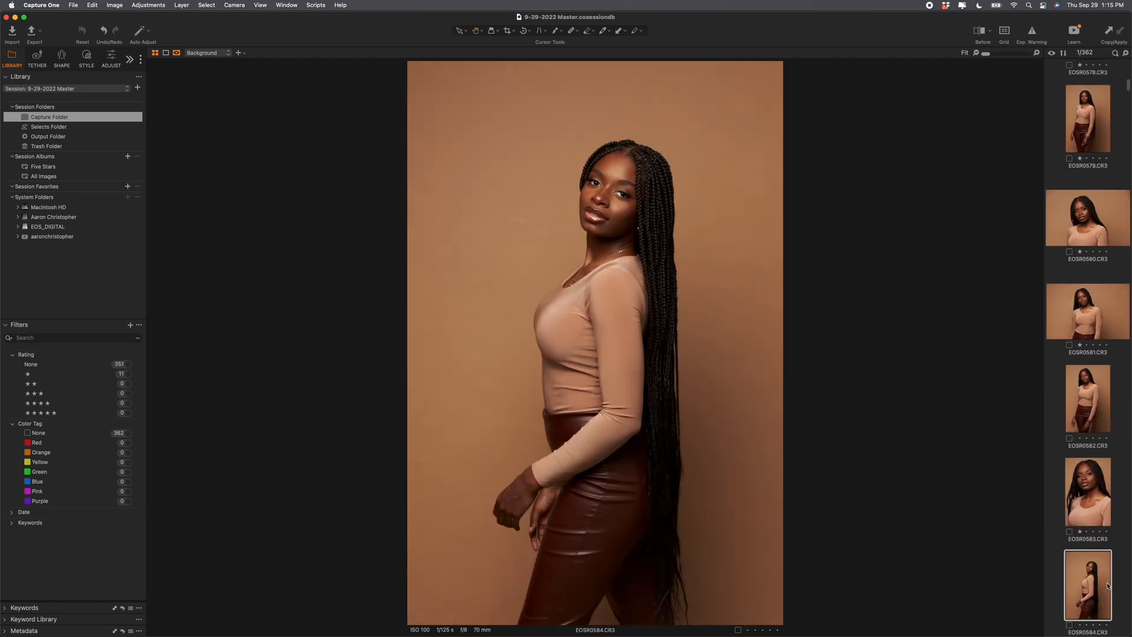
pyautogui.press('1')
pyautogui.press('Right')
pyautogui.press('1')
pyautogui.press('Right')
pyautogui.press('1')
pyautogui.press('Right')
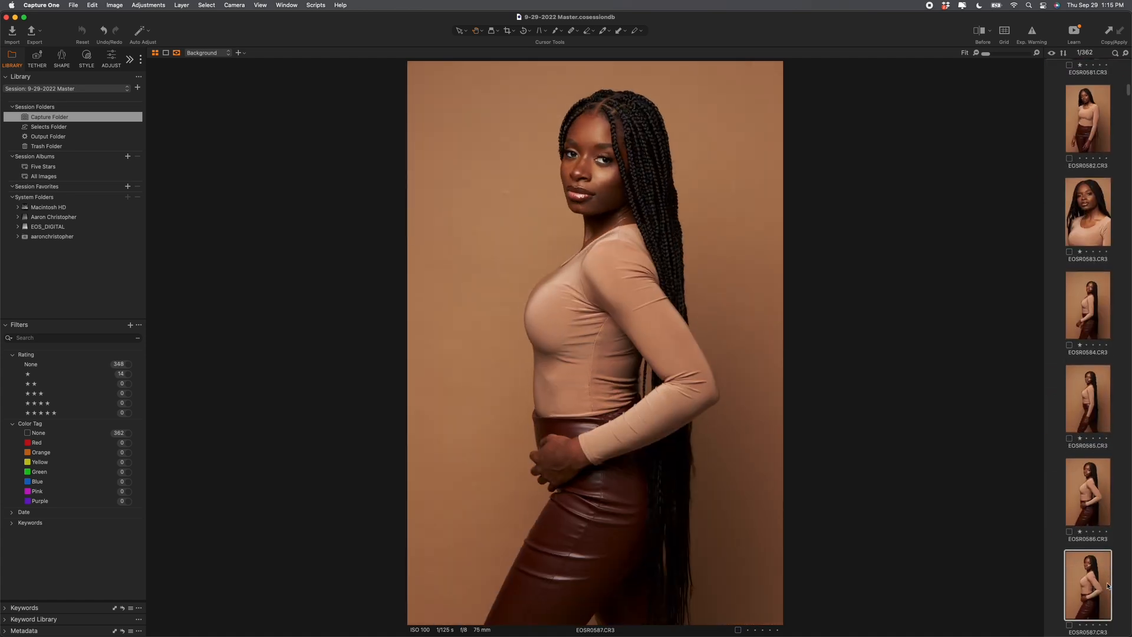
pyautogui.press('1')
pyautogui.press('Right')
pyautogui.press('1')
pyautogui.press('Right')
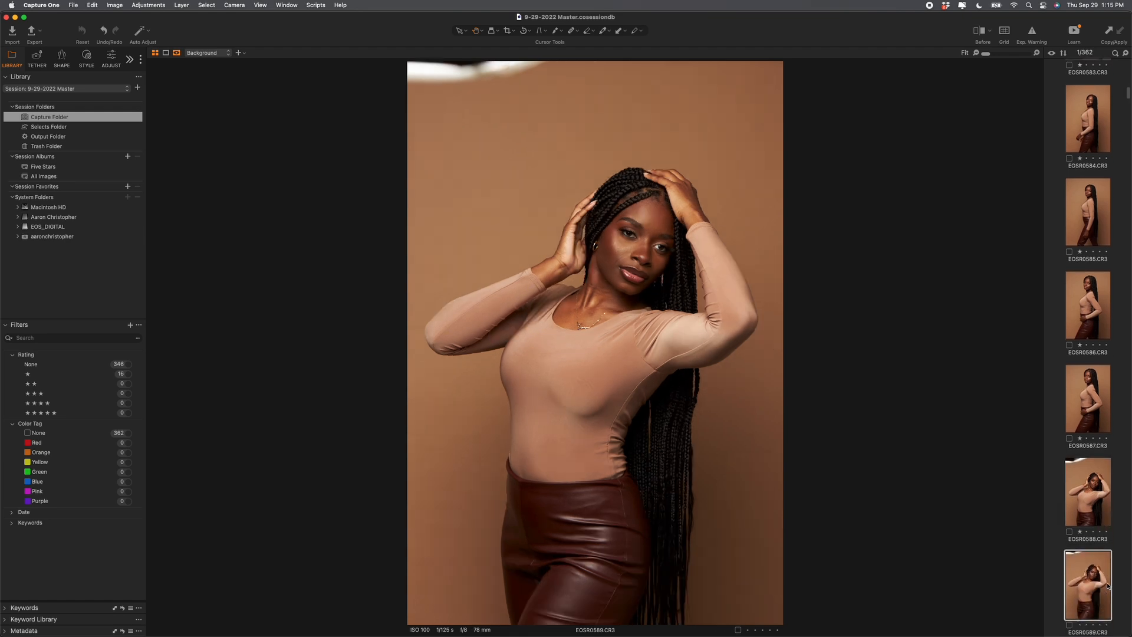
pyautogui.press('1')
pyautogui.press('Right')
pyautogui.press('Right')
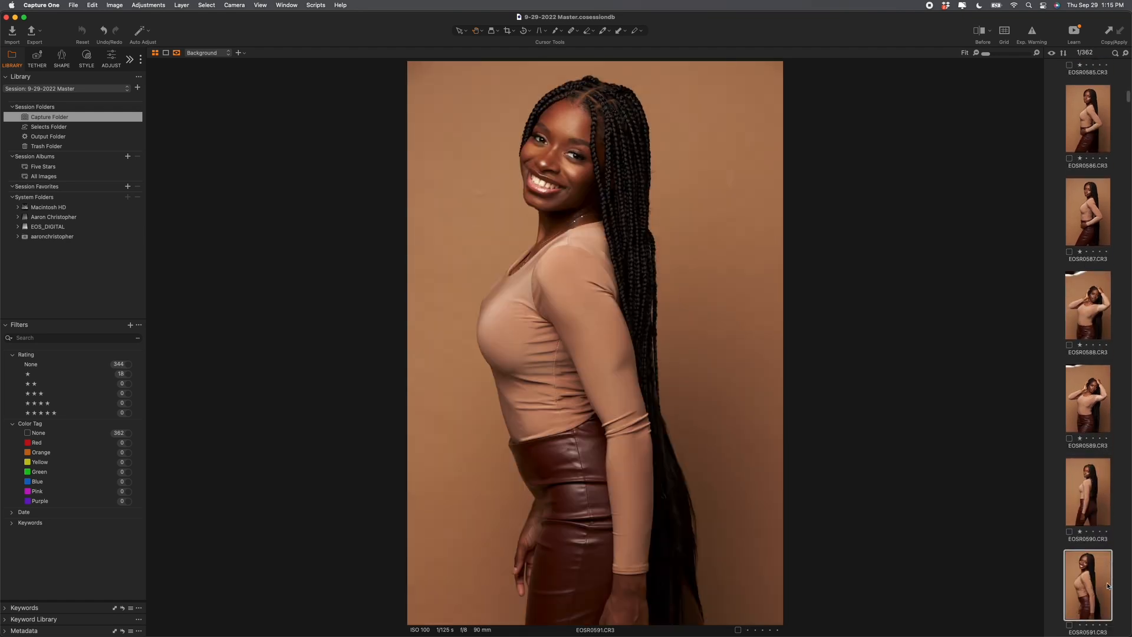
pyautogui.press('1')
pyautogui.press('Right')
pyautogui.press('Right')
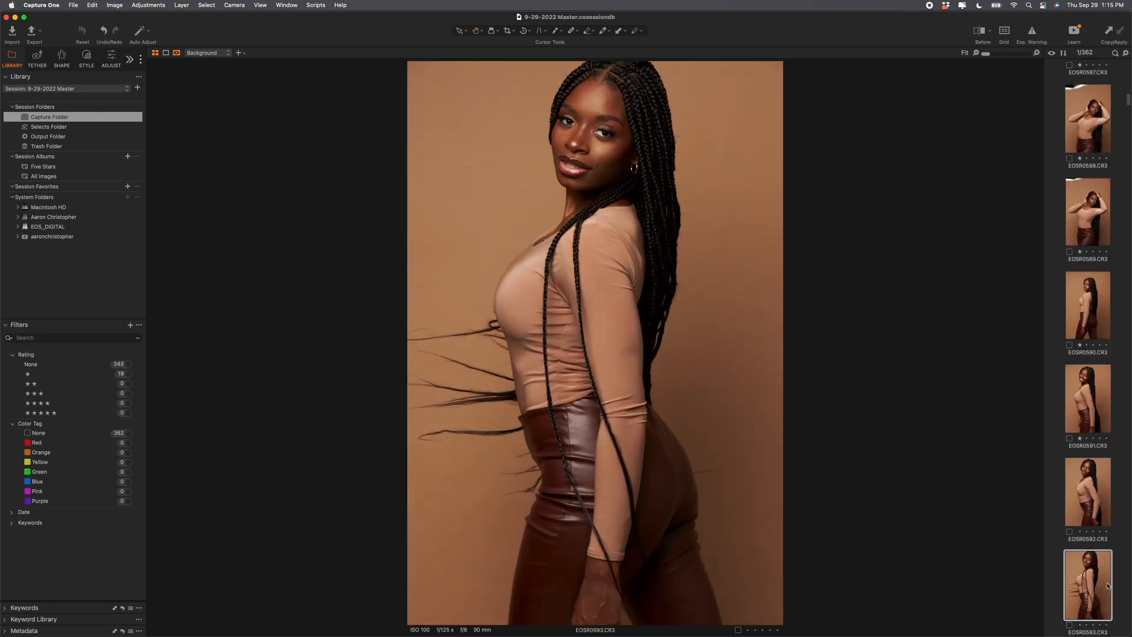
pyautogui.press('1')
pyautogui.press('Right')
pyautogui.press('Right')
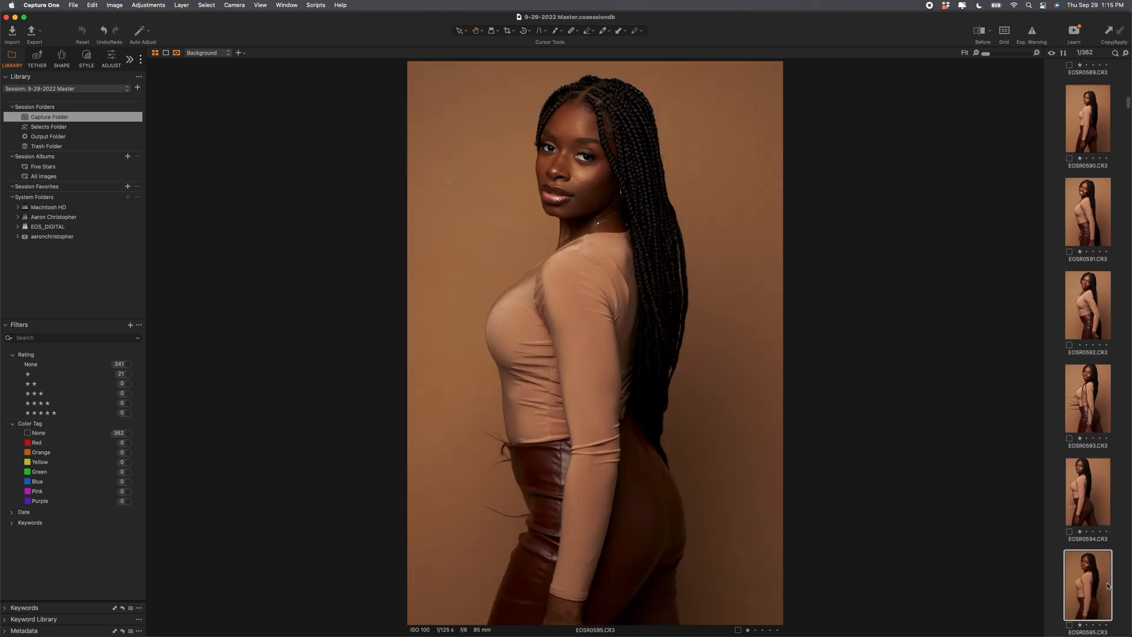
pyautogui.press('1')
pyautogui.press('Right')
pyautogui.press('Right')
pyautogui.press('1')
pyautogui.press('Right')
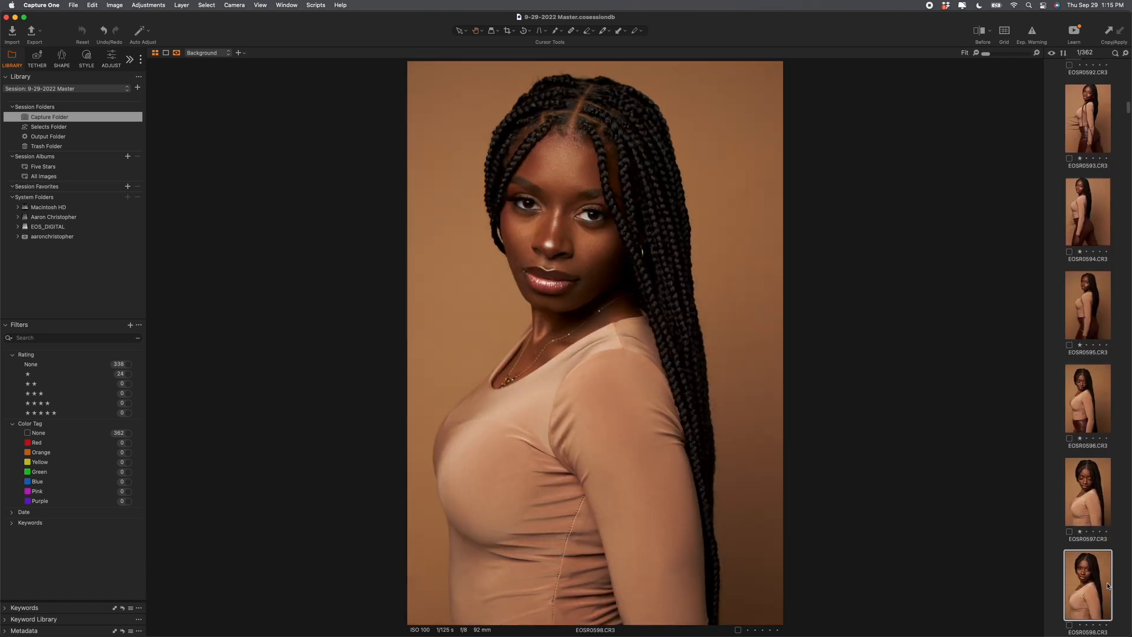
pyautogui.press('Right')
pyautogui.press('1')
# Step: Rate the favourites between EOSR0600 and EOSR0614 one star, including EOSR0601, 0610, 0611 and 0613
pyautogui.press('Right')
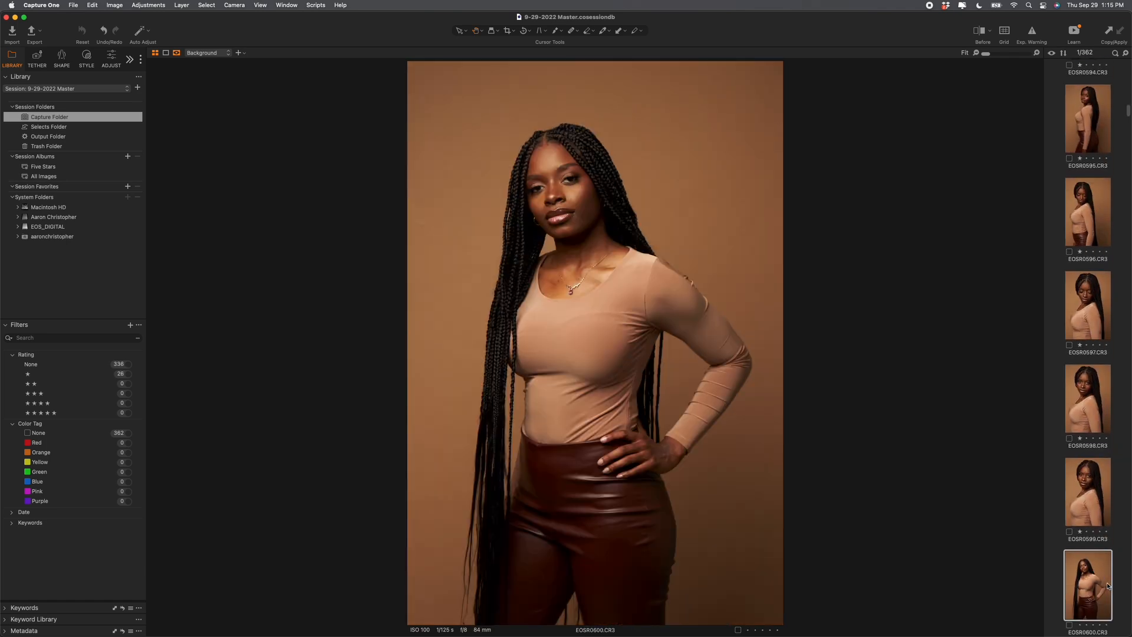
pyautogui.press('Right')
pyautogui.press('1')
pyautogui.press('Right')
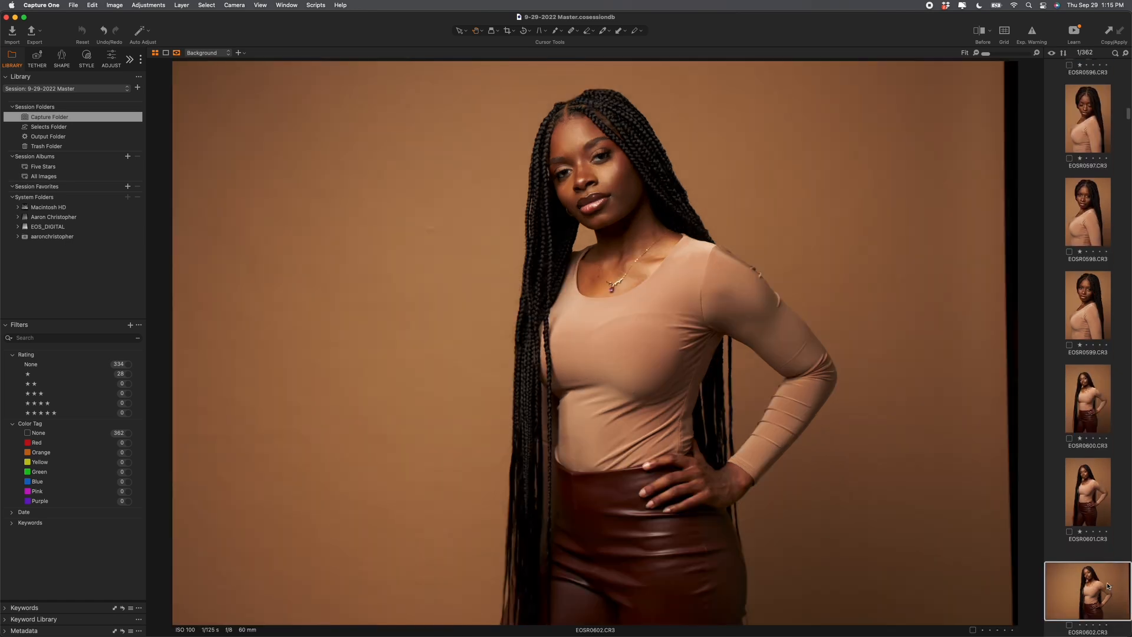
pyautogui.press('Right')
pyautogui.press('1')
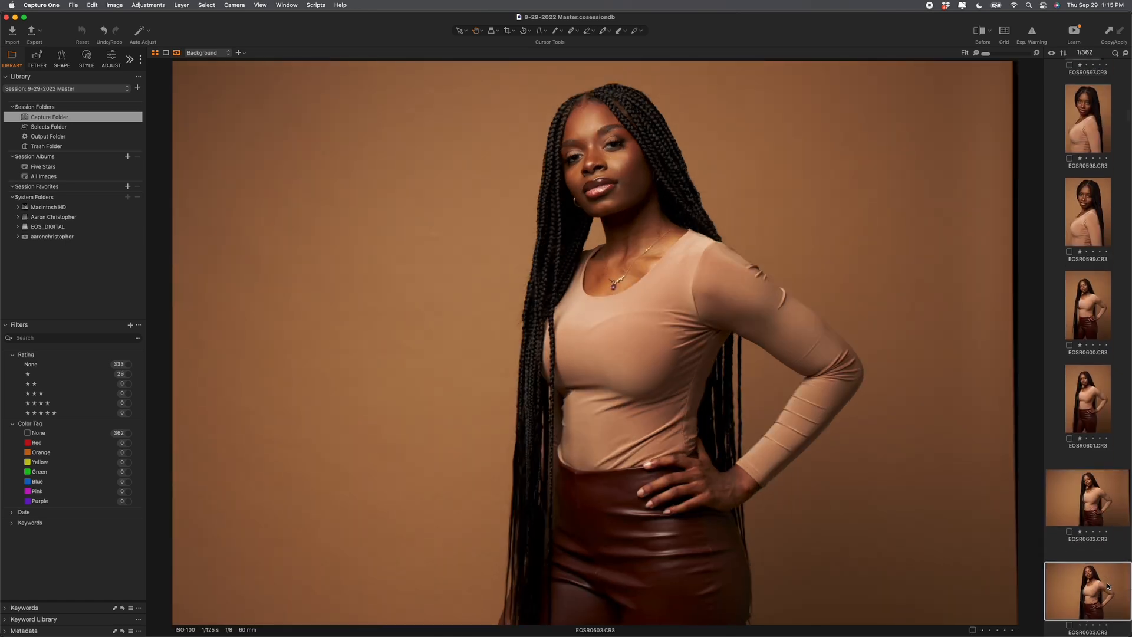
pyautogui.press('Right')
pyautogui.press('Right')
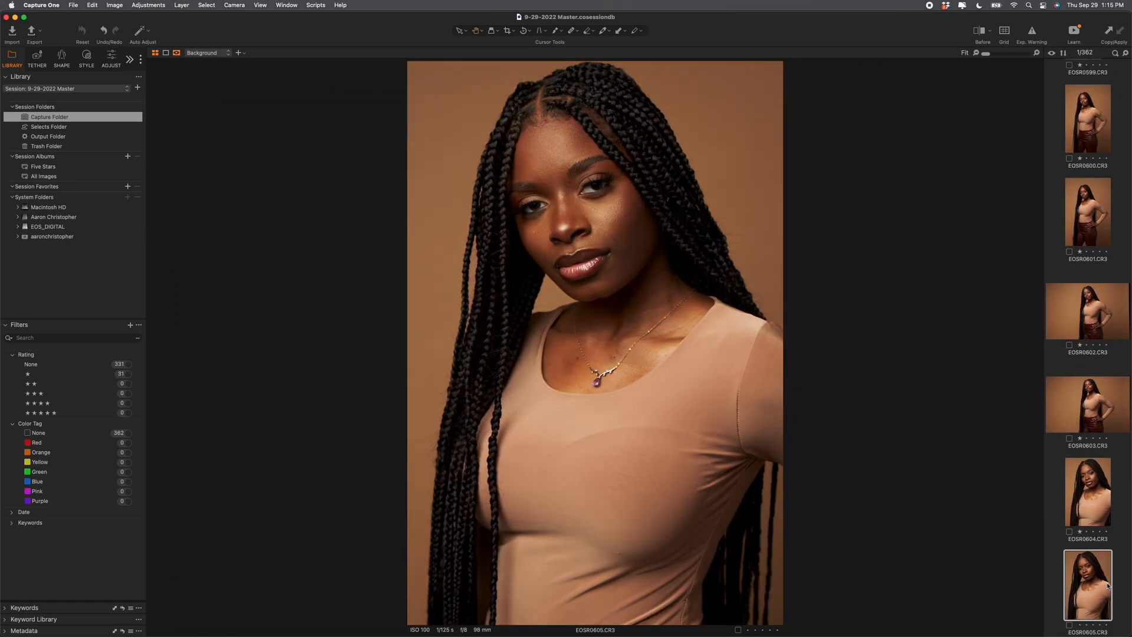
pyautogui.press('Right')
pyautogui.press('1')
pyautogui.press('Right')
pyautogui.press('1')
pyautogui.press('Right')
pyautogui.press('1')
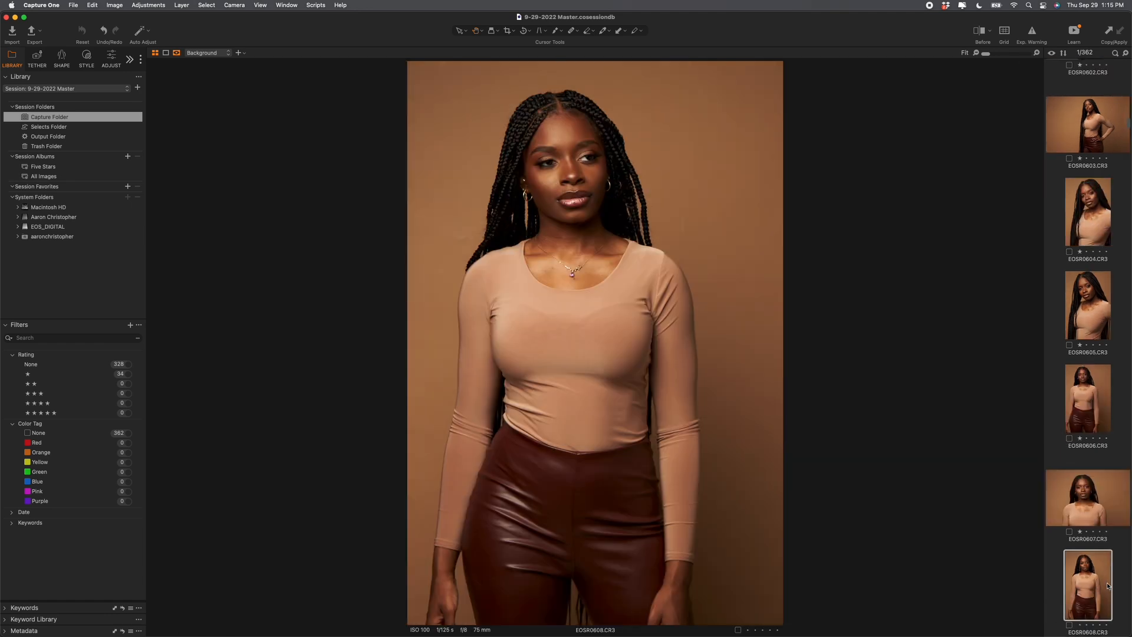
pyautogui.press('Right')
pyautogui.press('1')
pyautogui.press('Right')
pyautogui.press('1')
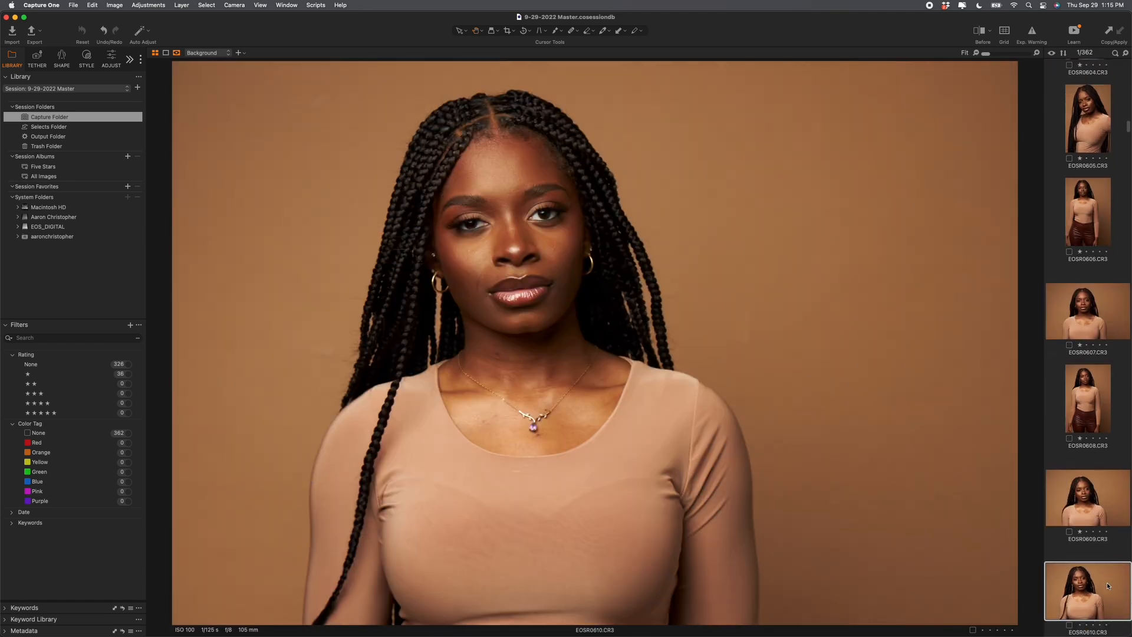
pyautogui.press('1')
pyautogui.press('Right')
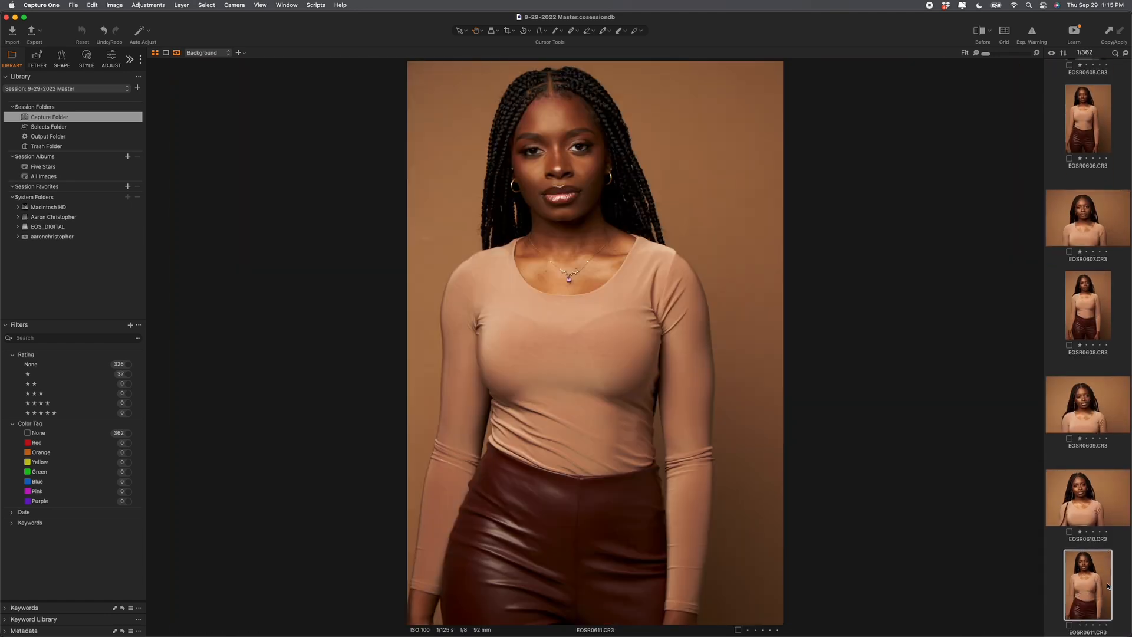
pyautogui.press('1')
pyautogui.press('Right')
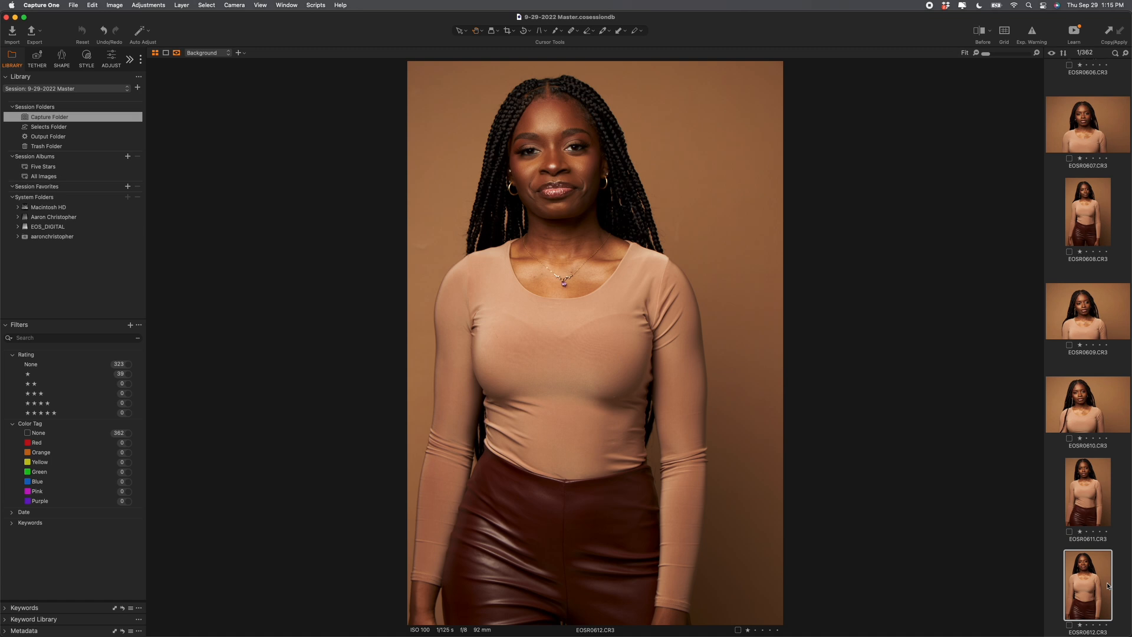
pyautogui.press('Right')
pyautogui.press('1')
pyautogui.press('Right')
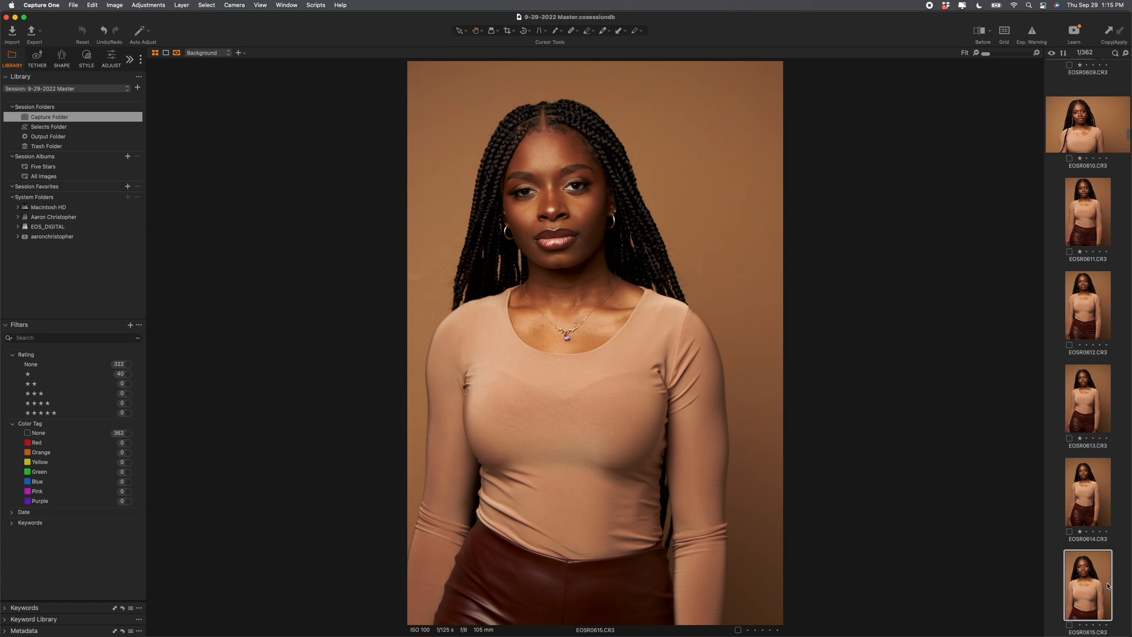
# Step: Give one star to the remaining favourites from EOSR0615 to EOSR0650, including EOSR0621–0623 and 0627–0634
pyautogui.press('1')
pyautogui.press('1')
pyautogui.press('1')
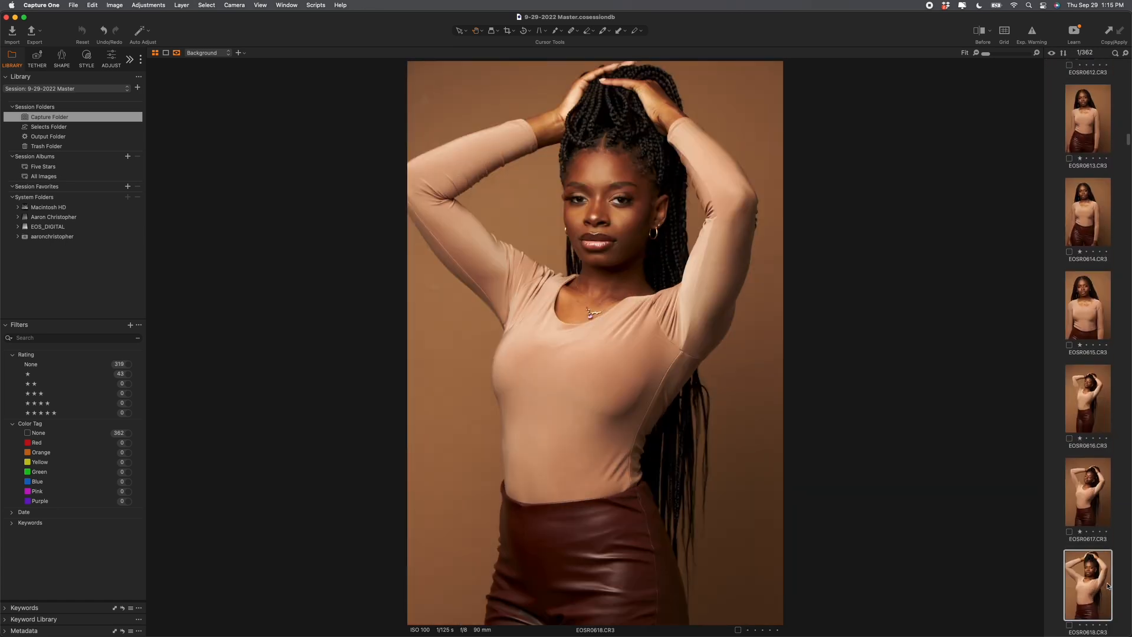
pyautogui.press('1')
pyautogui.press('1')
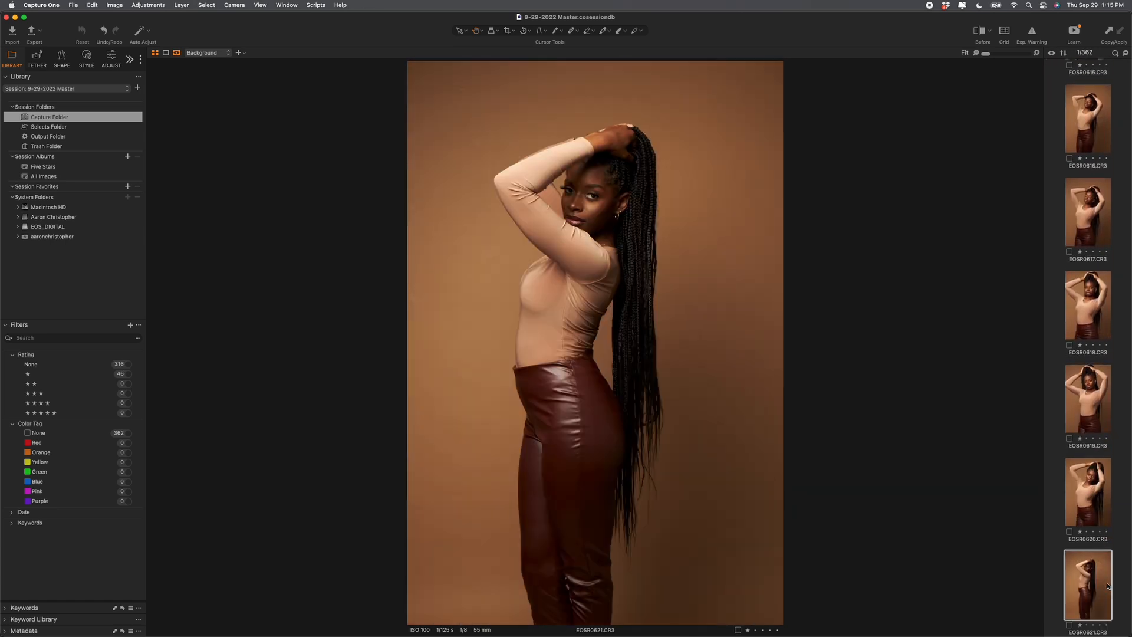
pyautogui.press('1')
pyautogui.press('1')
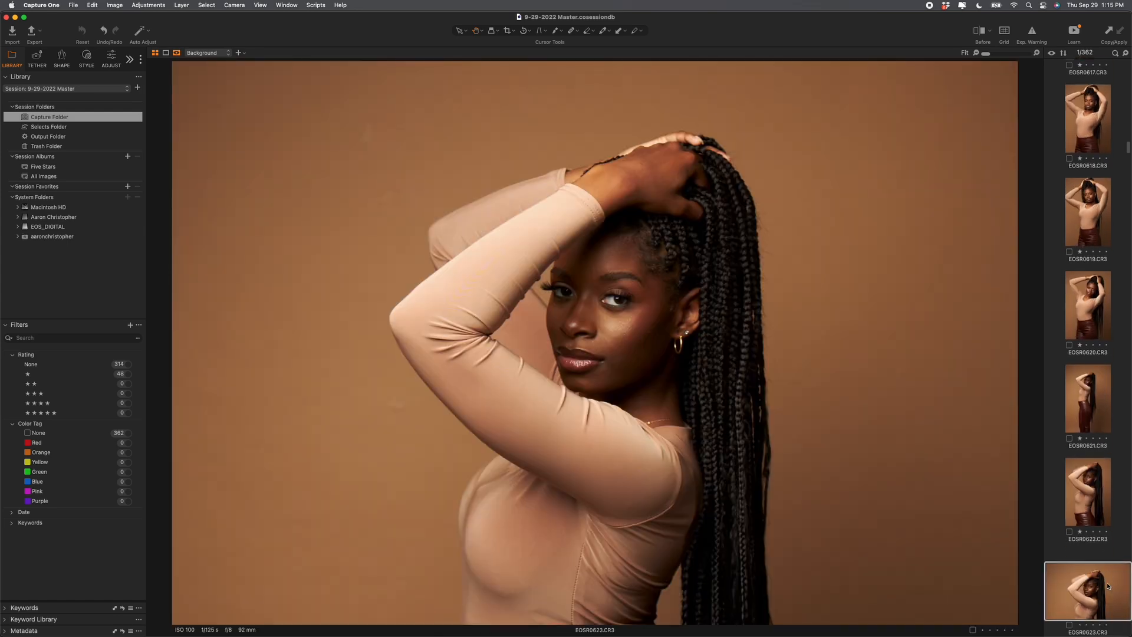
pyautogui.press('1')
pyautogui.press('1')
pyautogui.press('1')
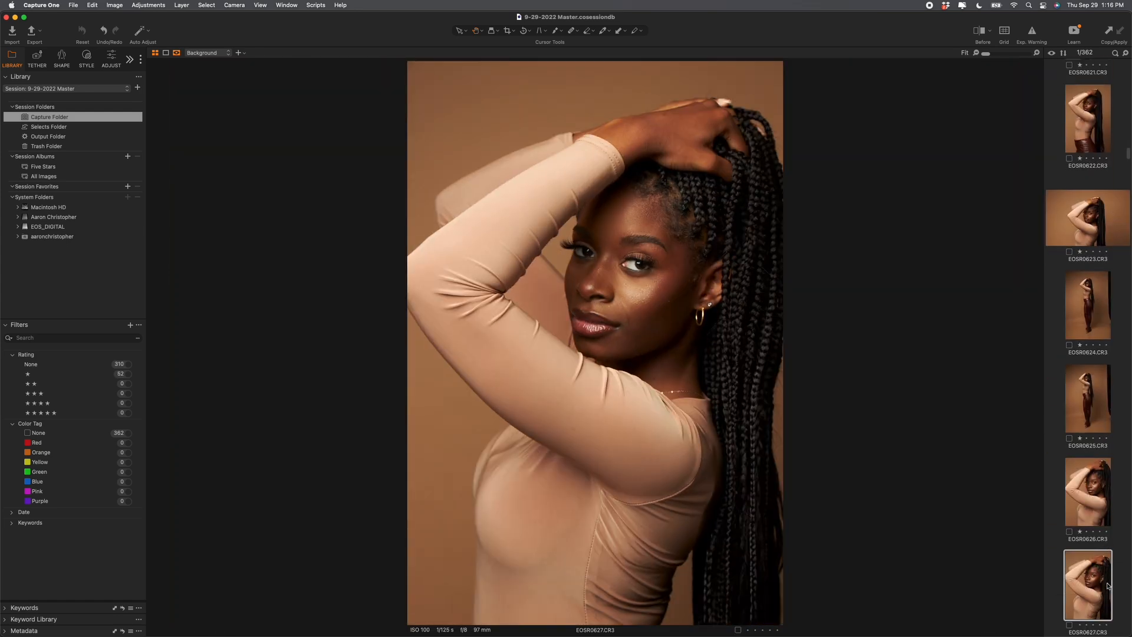
pyautogui.press('1')
pyautogui.press('1')
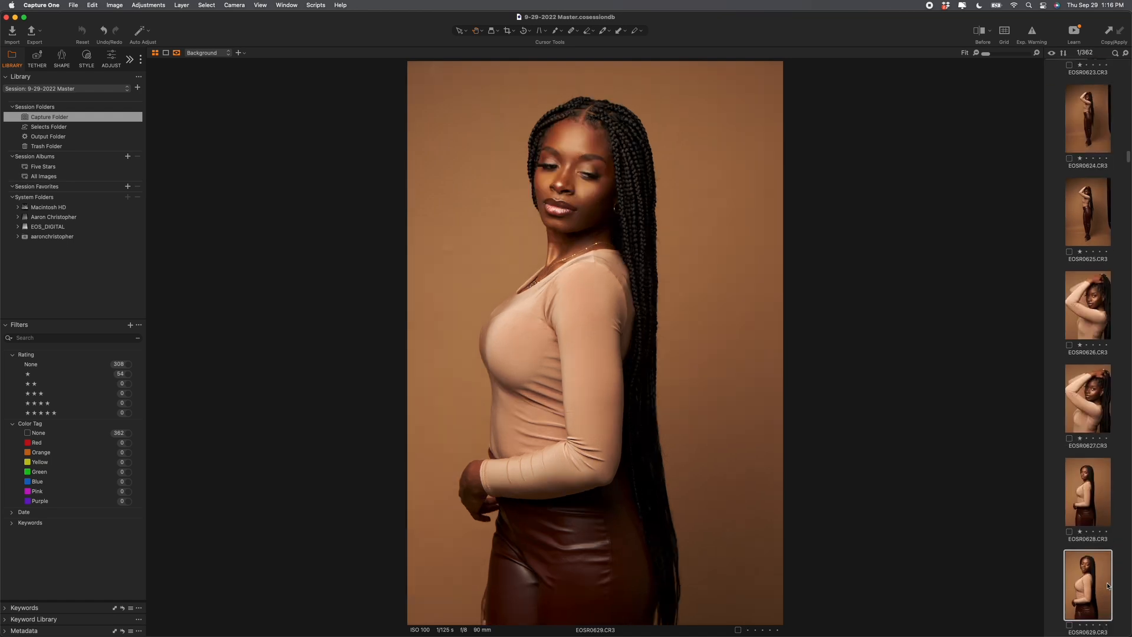
pyautogui.press('1')
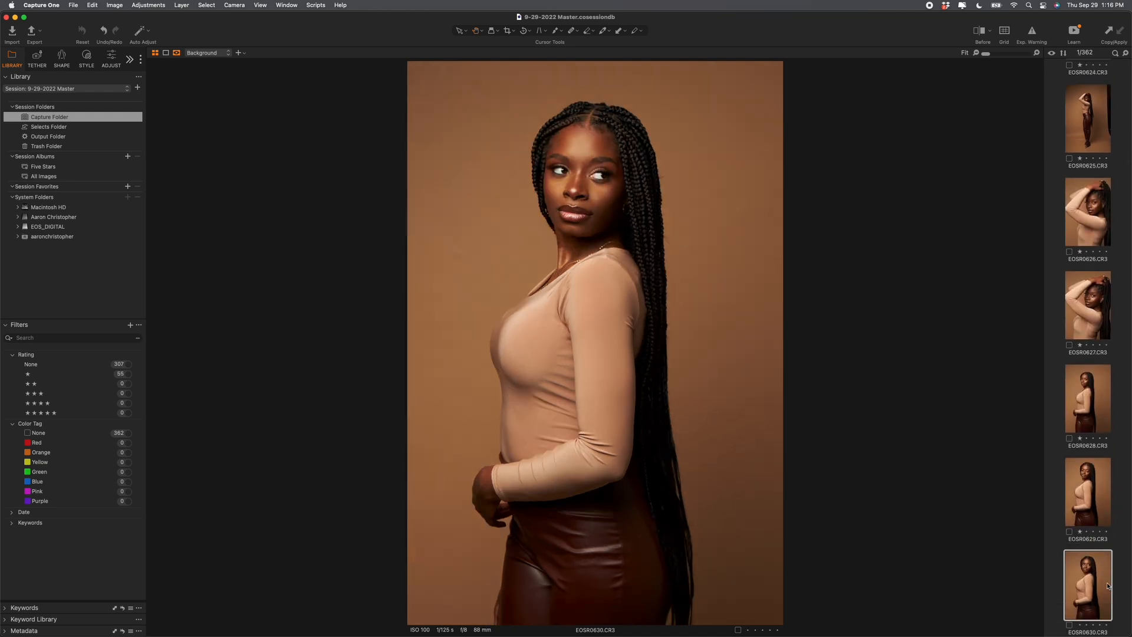
pyautogui.press('Right')
pyautogui.press('1')
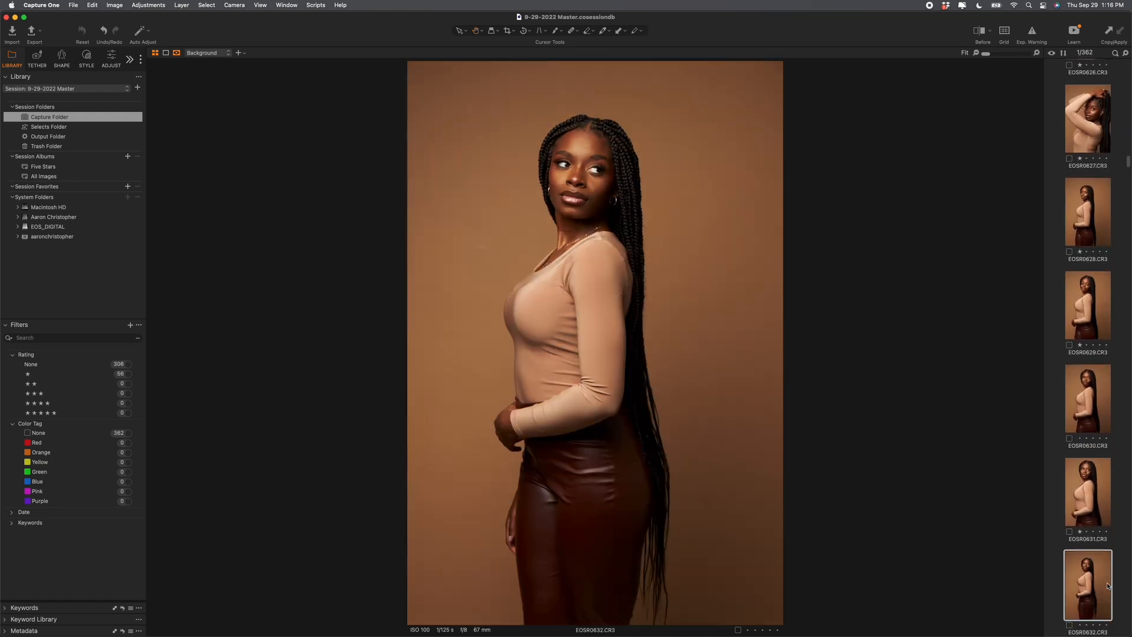
pyautogui.press('1')
pyautogui.press('1')
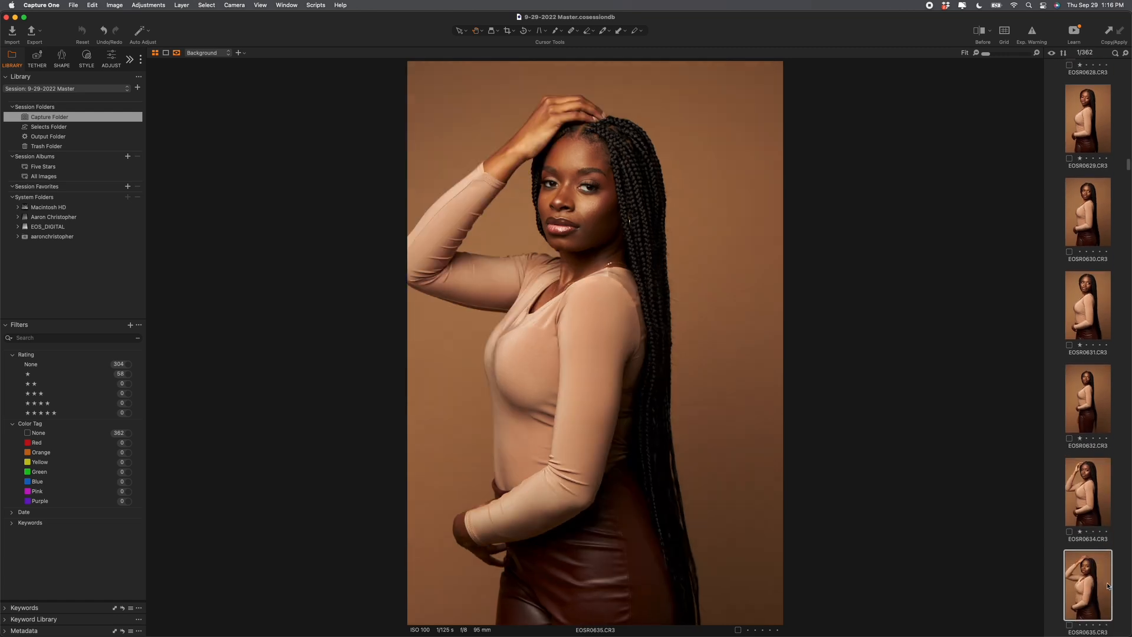
pyautogui.press('1')
pyautogui.press('1')
pyautogui.press('1')
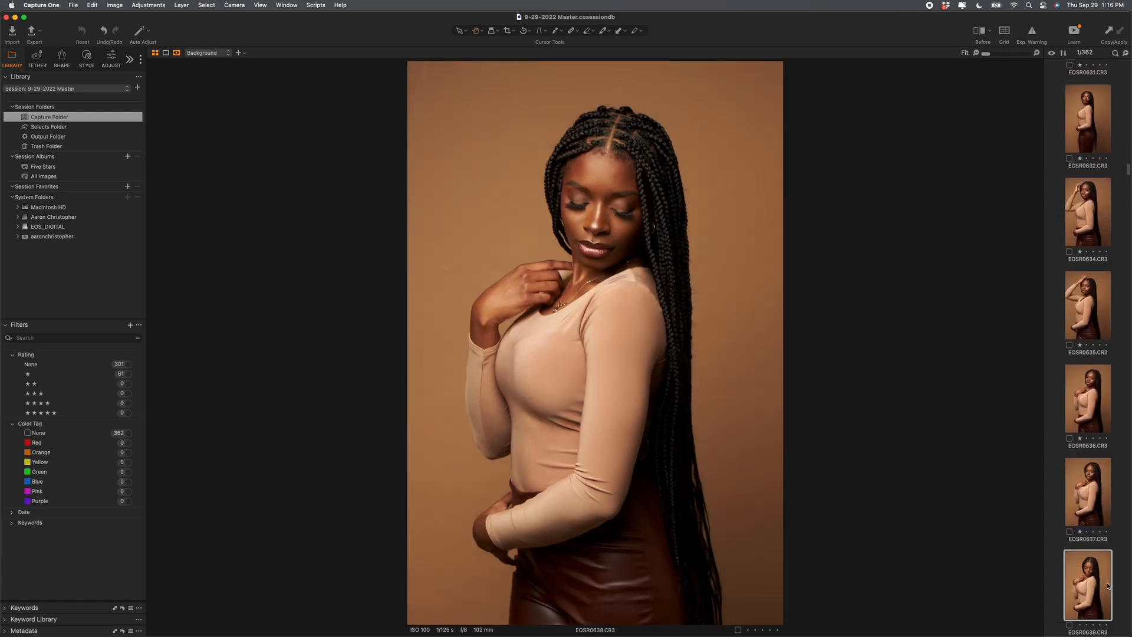
pyautogui.press('1')
pyautogui.press('1')
pyautogui.press('1')
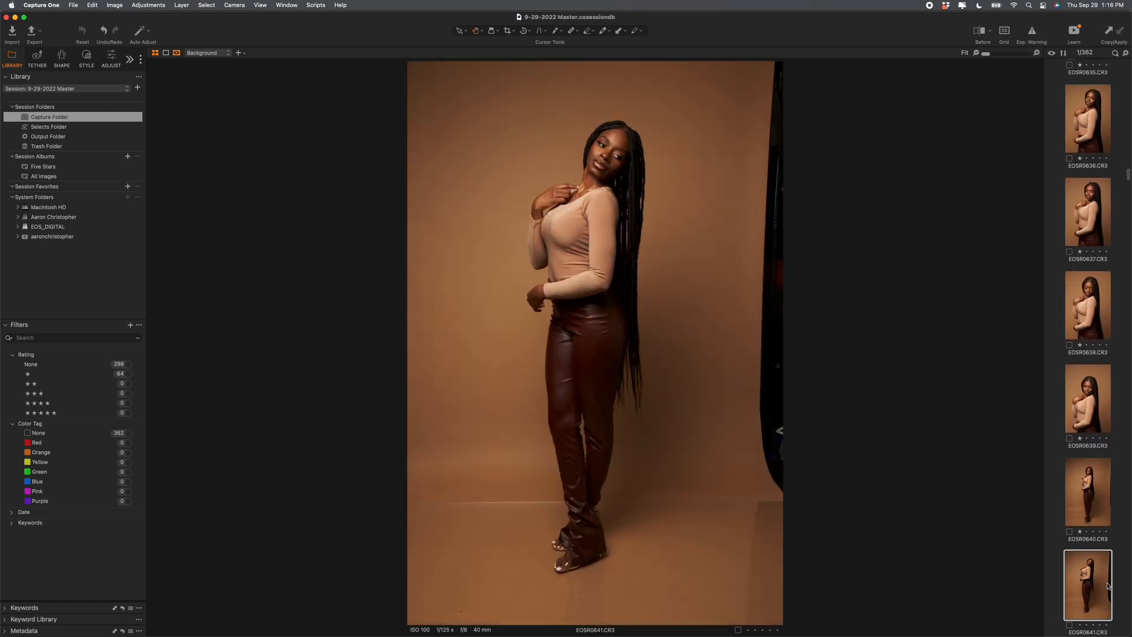
pyautogui.press('1')
pyautogui.press('1')
pyautogui.press('1')
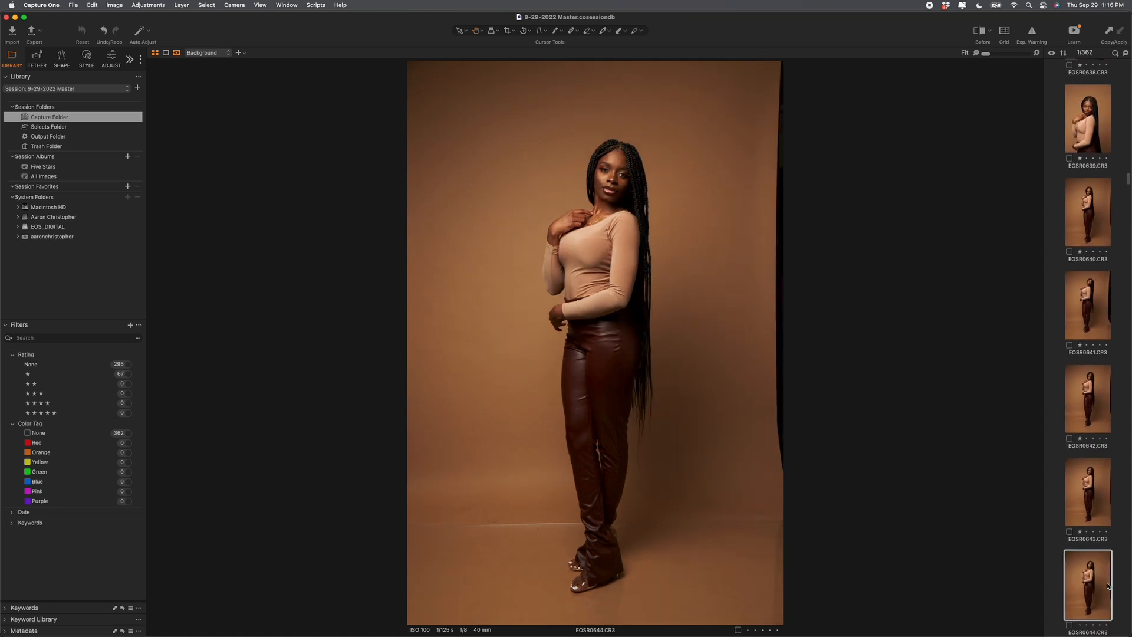
pyautogui.press('1')
pyautogui.press('1')
pyautogui.press('1')
pyautogui.press('1')
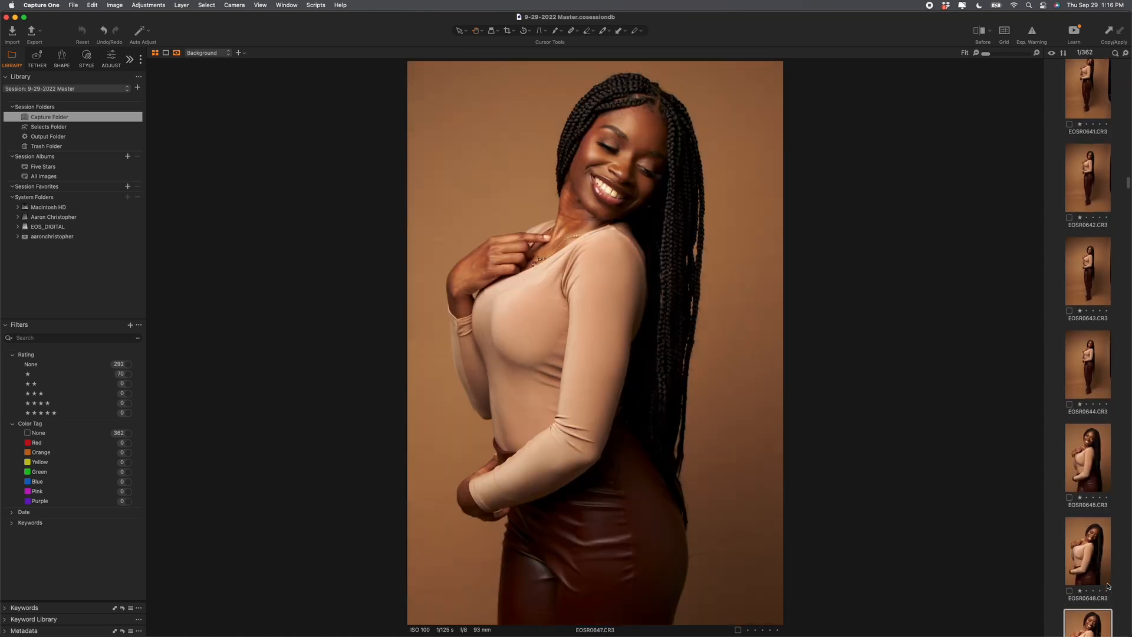
pyautogui.press('1')
pyautogui.press('1')
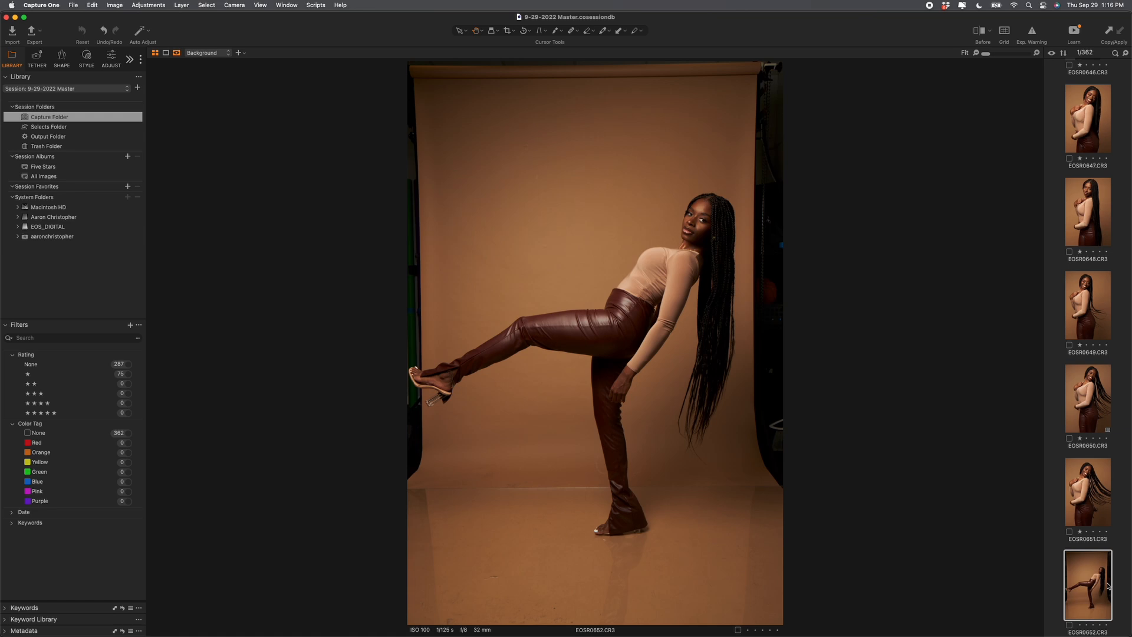
# Step: Filter the catalogue to the 75 one-star photos and select them all
pyautogui.click(123, 376)
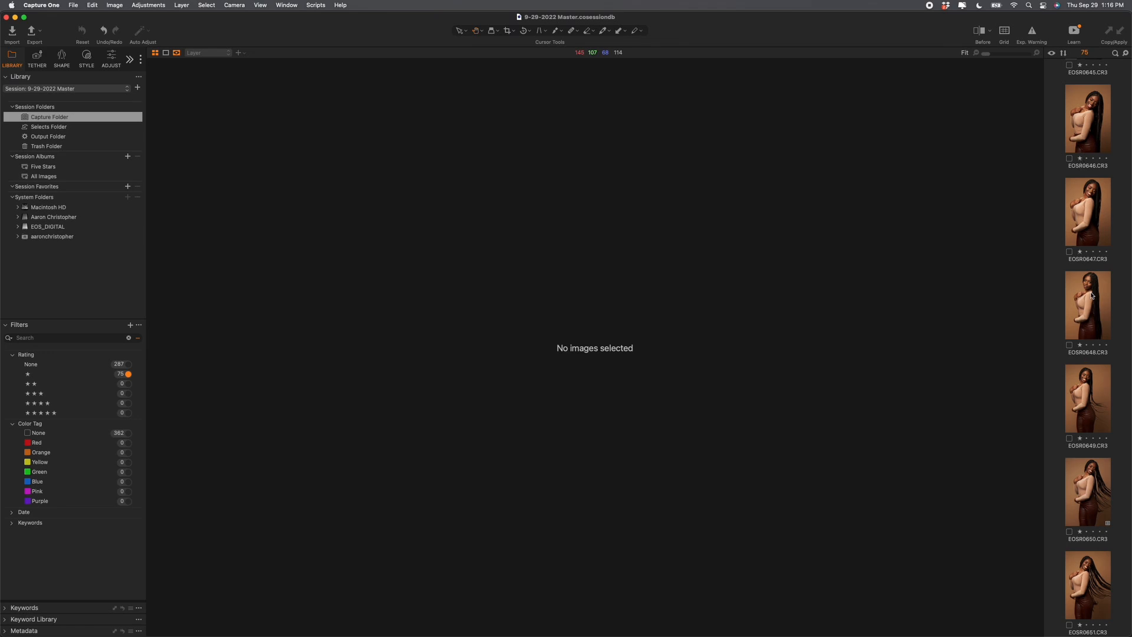
pyautogui.click(1094, 221)
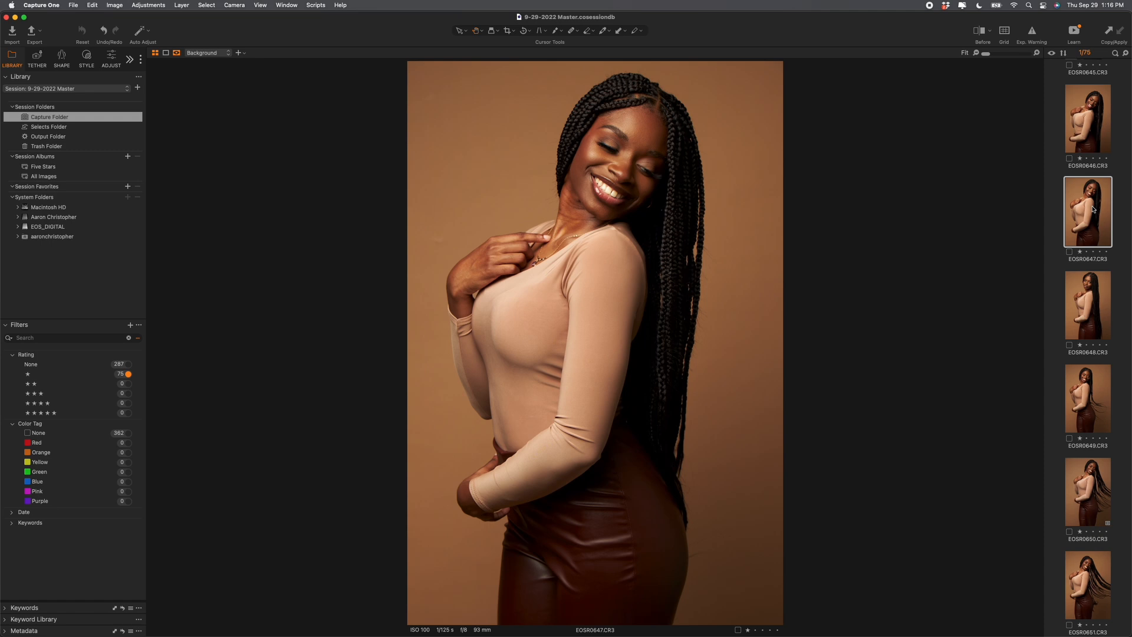
pyautogui.press('super+a')
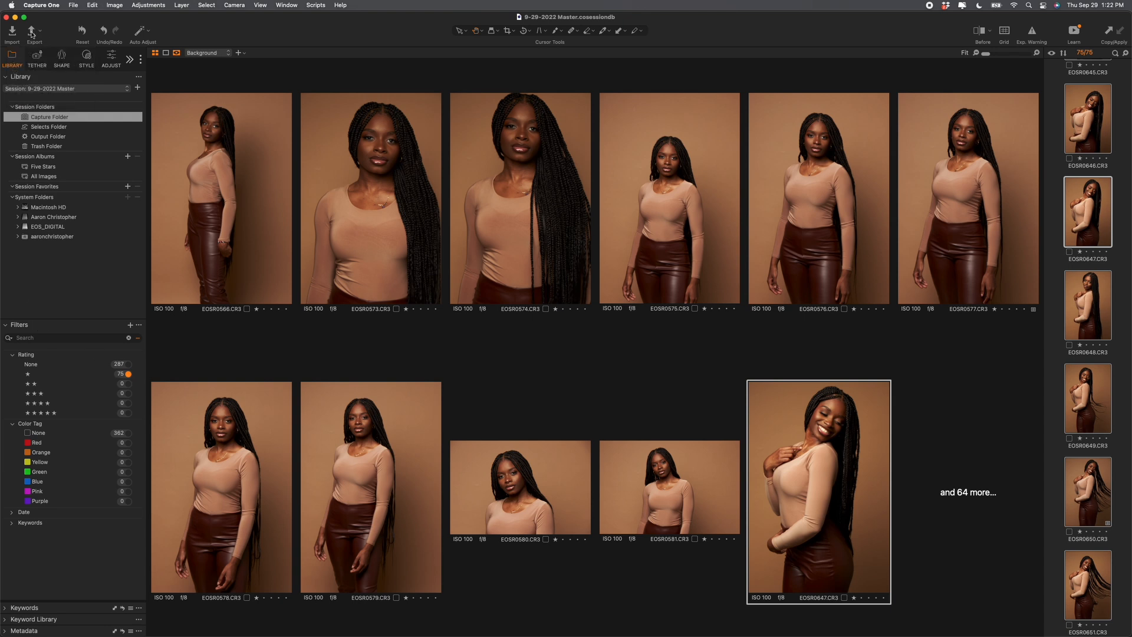
# Step: Add a new export recipe named 'materclass' for the selection and make it the active recipe
pyautogui.click(31, 32)
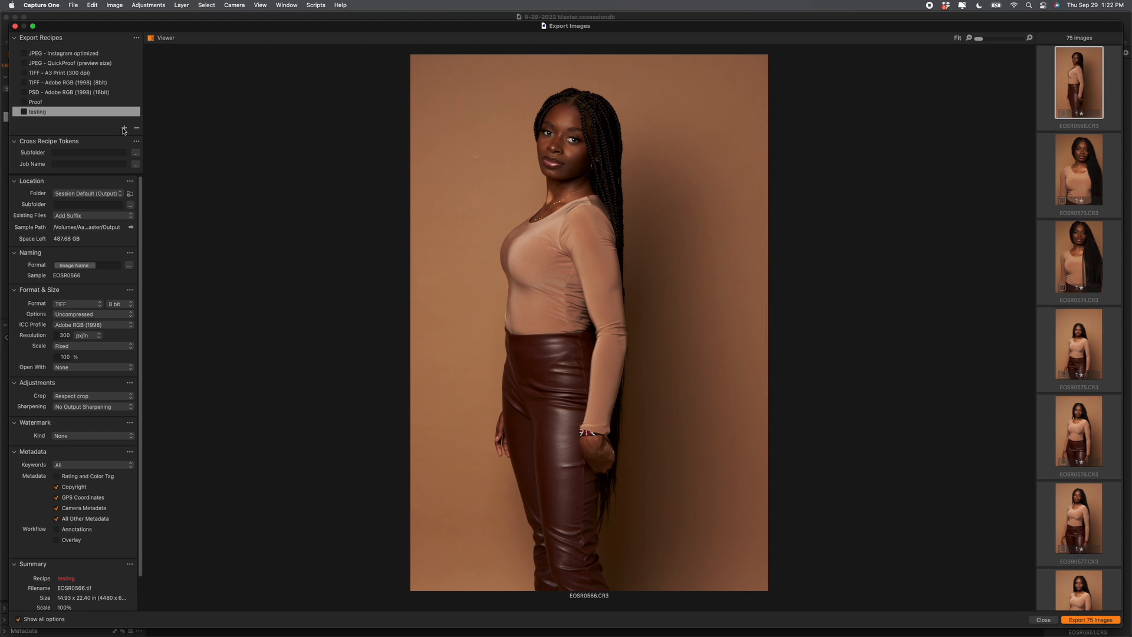
pyautogui.scroll(-1, 97, 86)
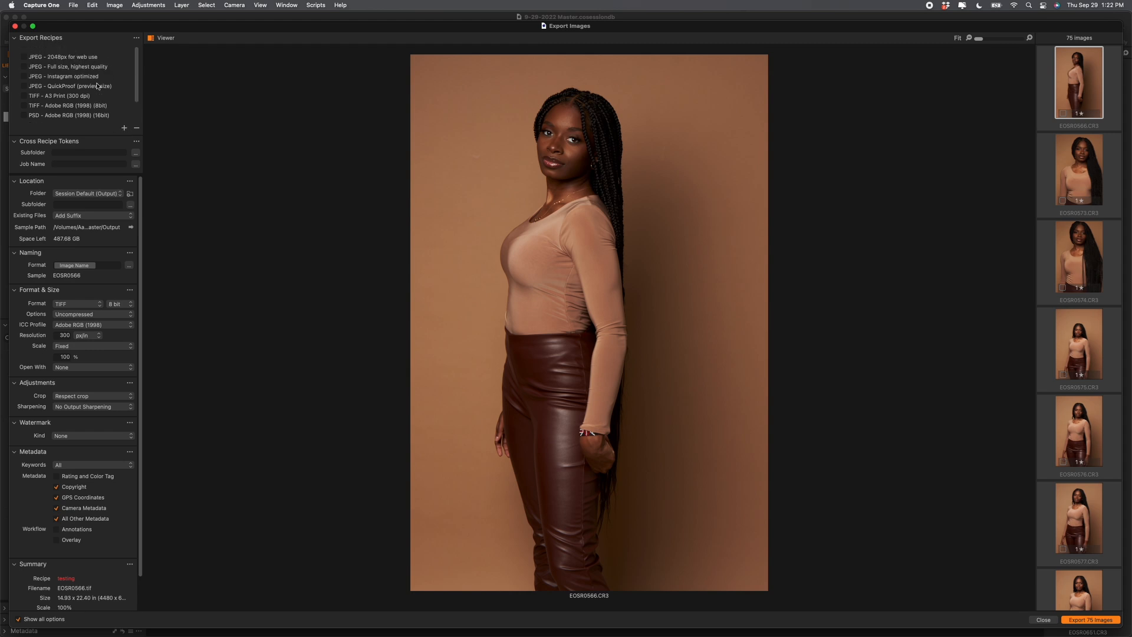
pyautogui.click(124, 128)
pyautogui.click(146, 133)
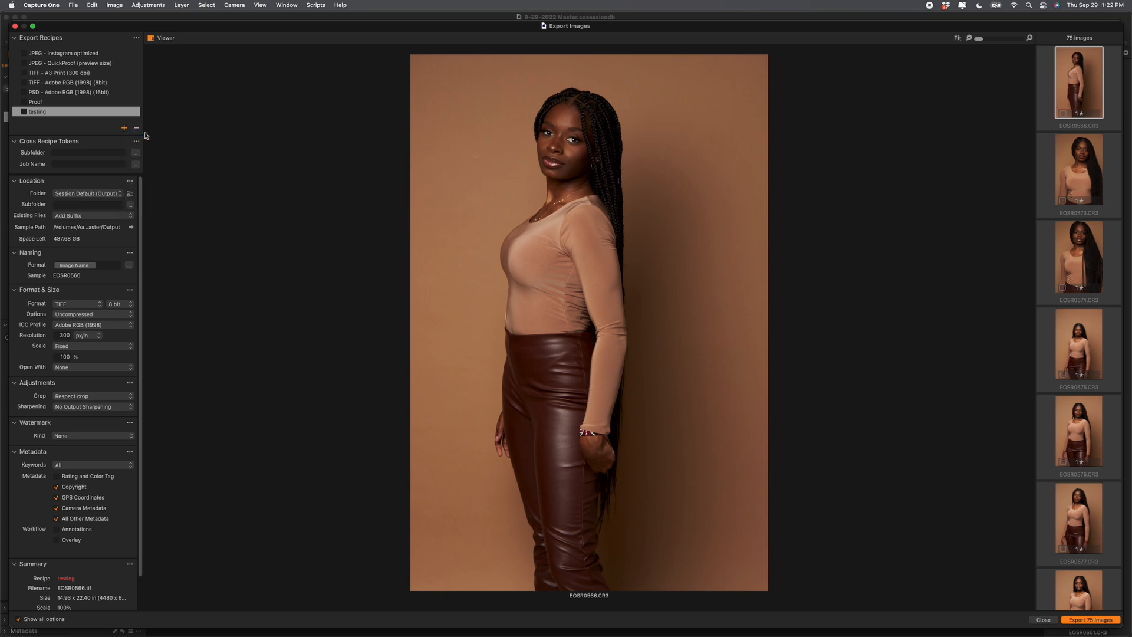
pyautogui.write('materclass')
pyautogui.press('Return')
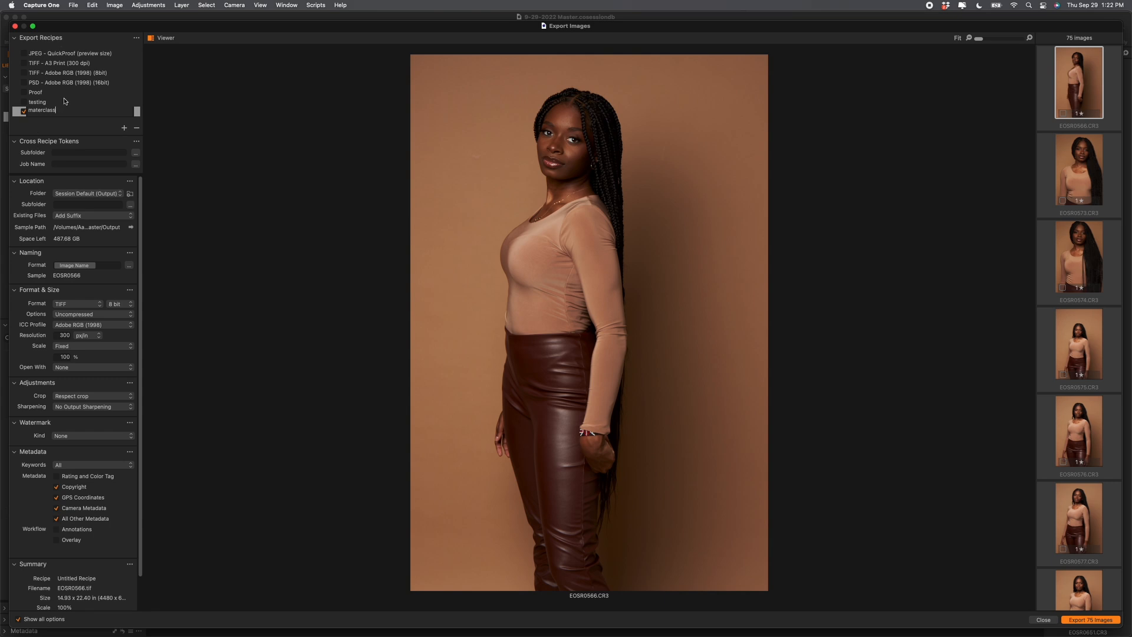
pyautogui.click(52, 112)
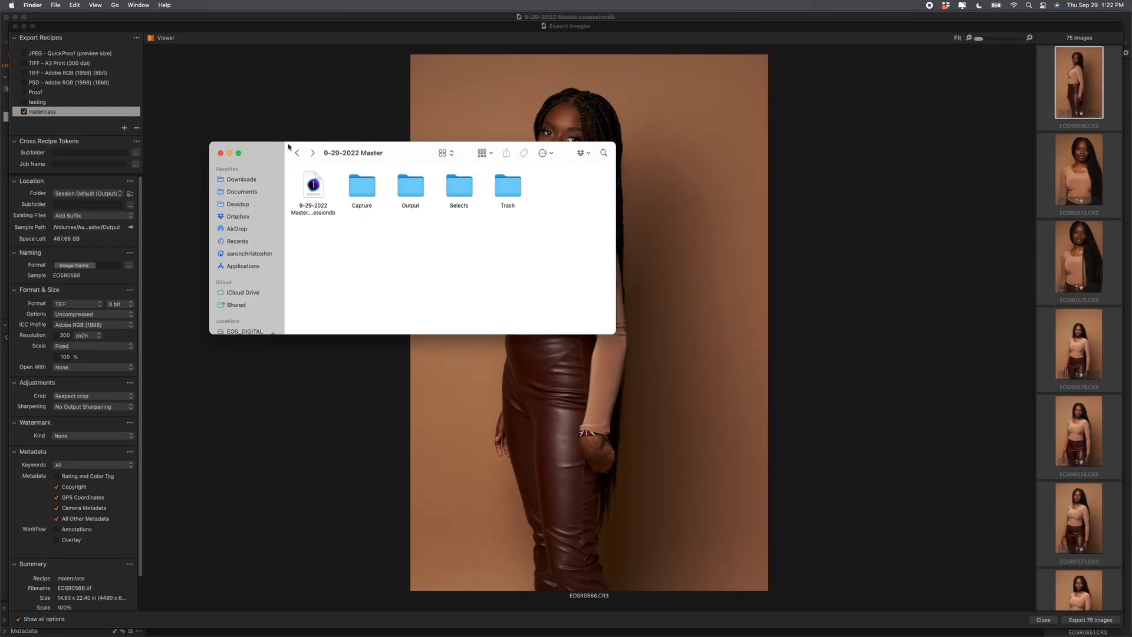
# Step: Set the recipe to export sRGB JPEGs into a 'Proofs' subfolder of Output
pyautogui.click(412, 189)
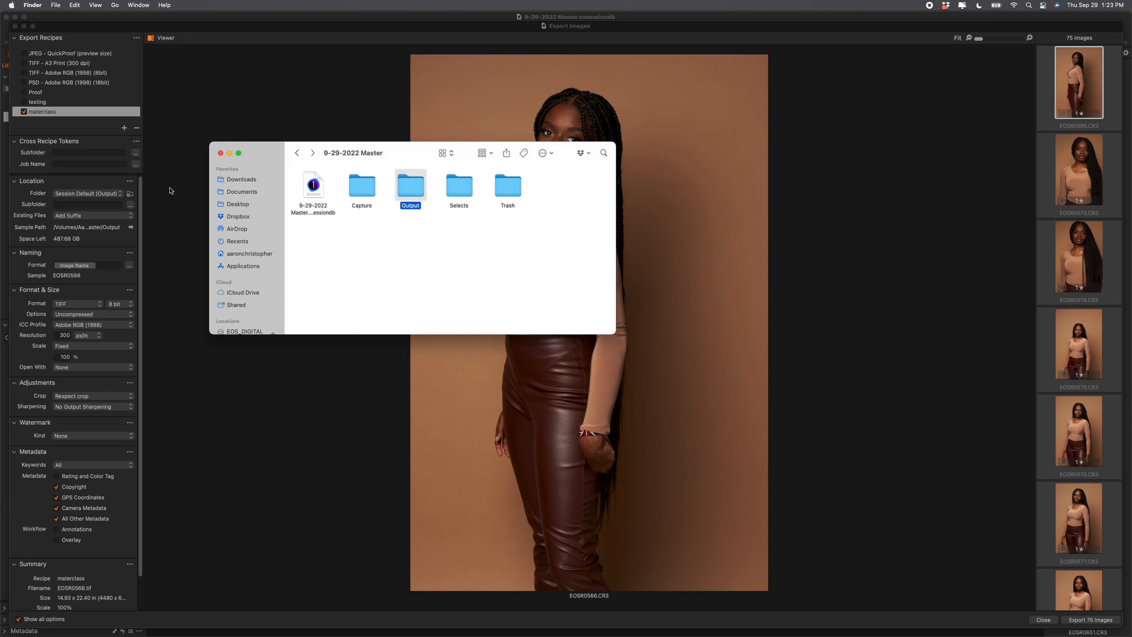
pyautogui.click(65, 204)
pyautogui.write('Proofs')
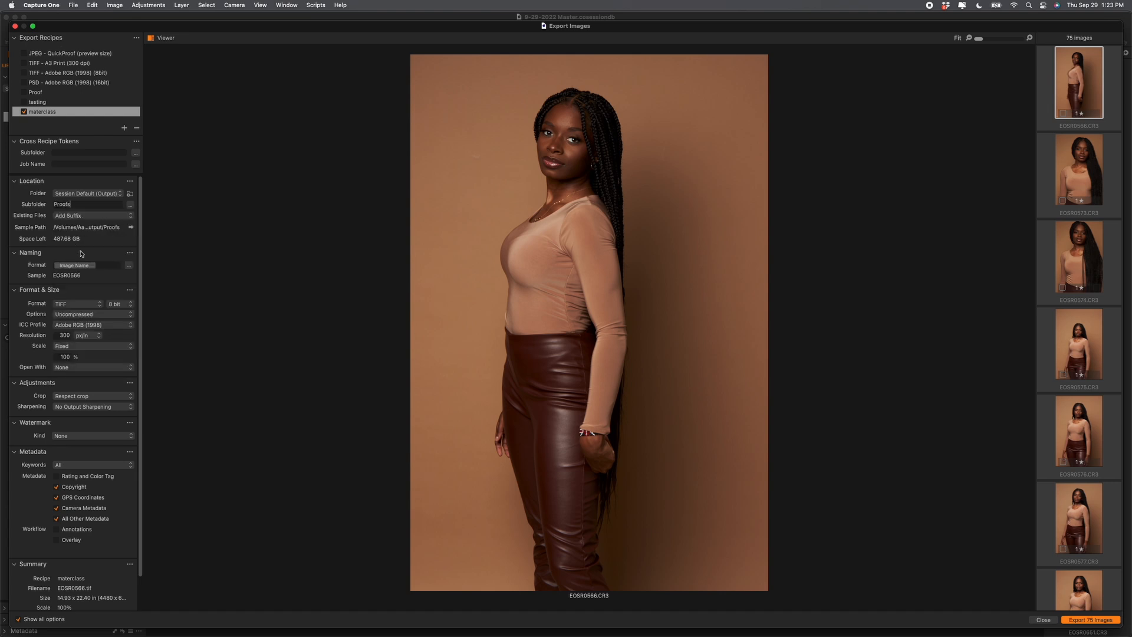
pyautogui.scroll(-2, 75, 274)
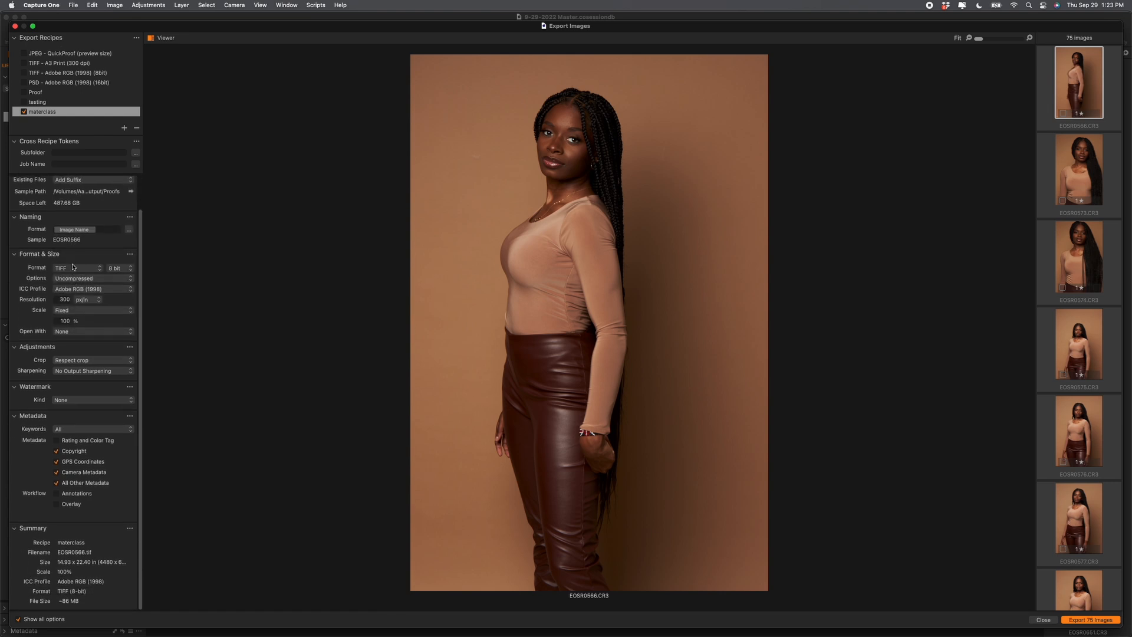
pyautogui.click(66, 269)
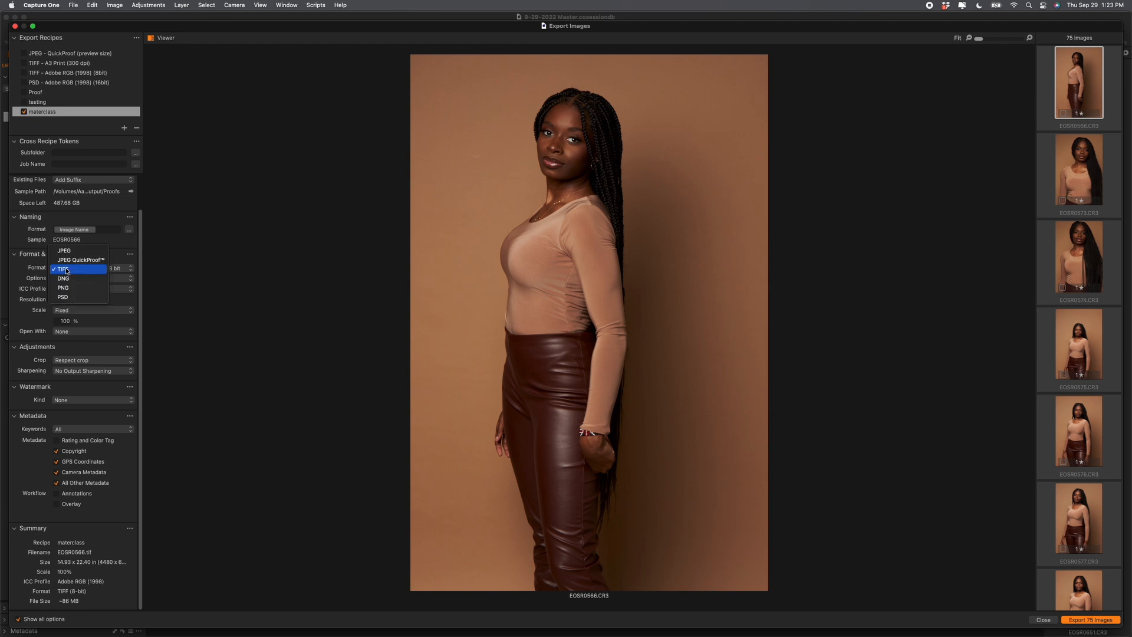
pyautogui.click(69, 252)
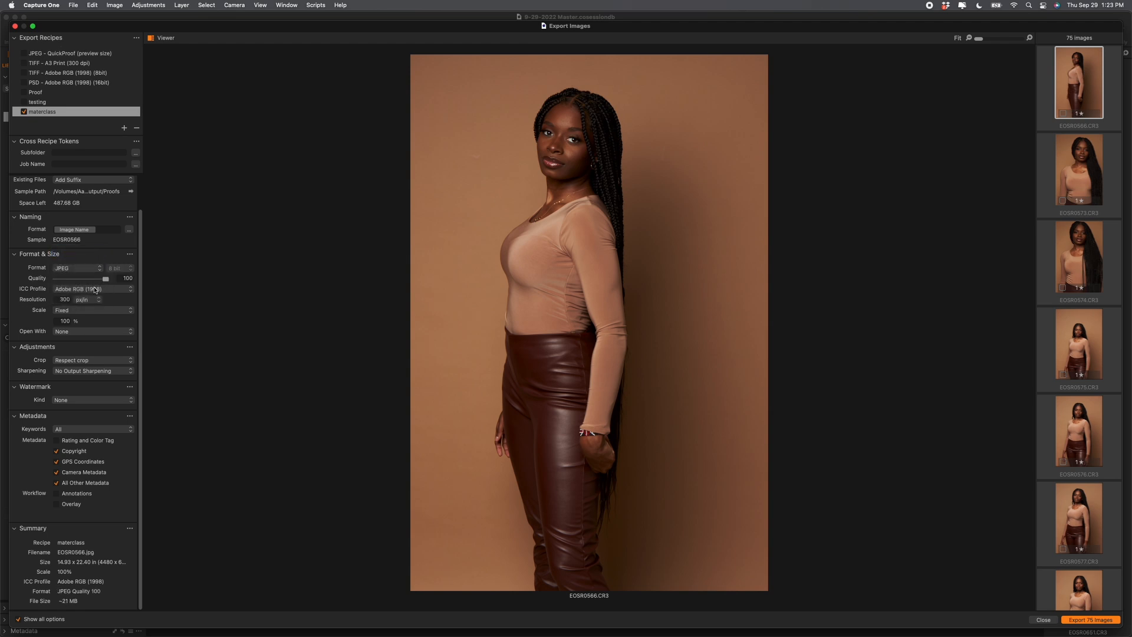
pyautogui.click(94, 289)
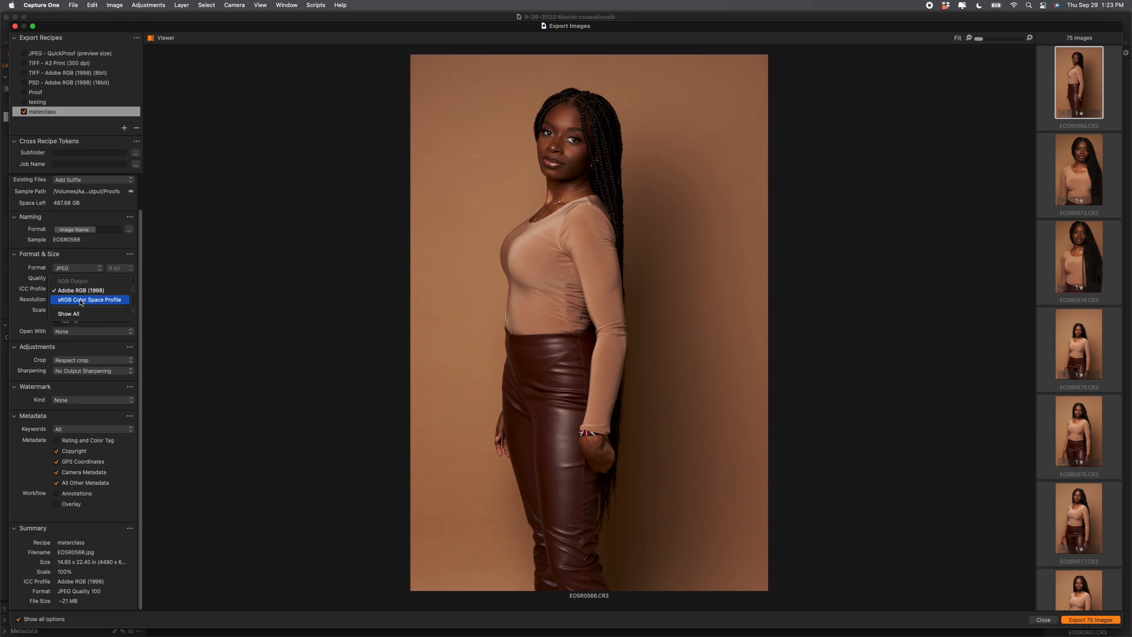
pyautogui.click(81, 301)
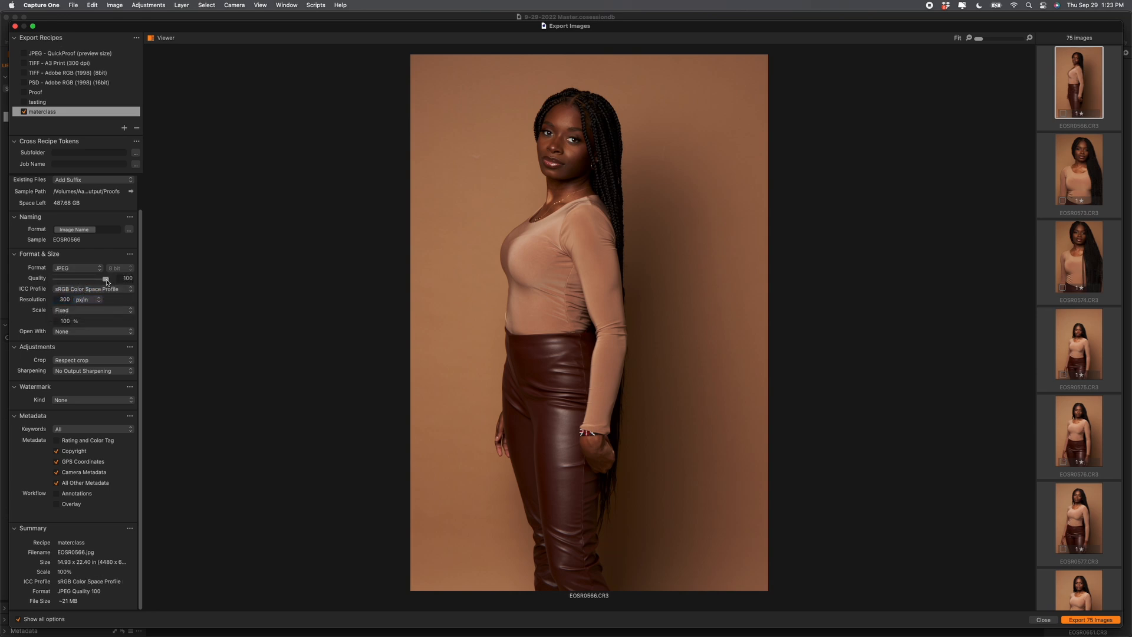
# Step: Scale exports to fit within 1000 x 1000 px by width and height
pyautogui.click(67, 313)
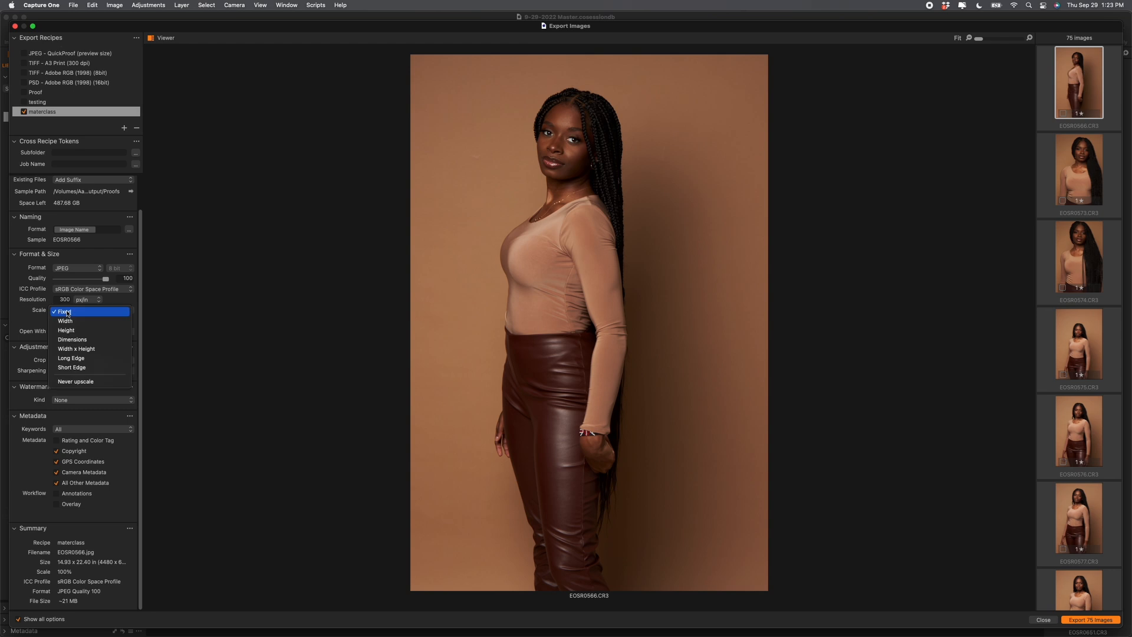
pyautogui.click(69, 350)
pyautogui.doubleClick(64, 320)
pyautogui.write('1000')
pyautogui.press('Return')
pyautogui.click(110, 321)
pyautogui.click(109, 315)
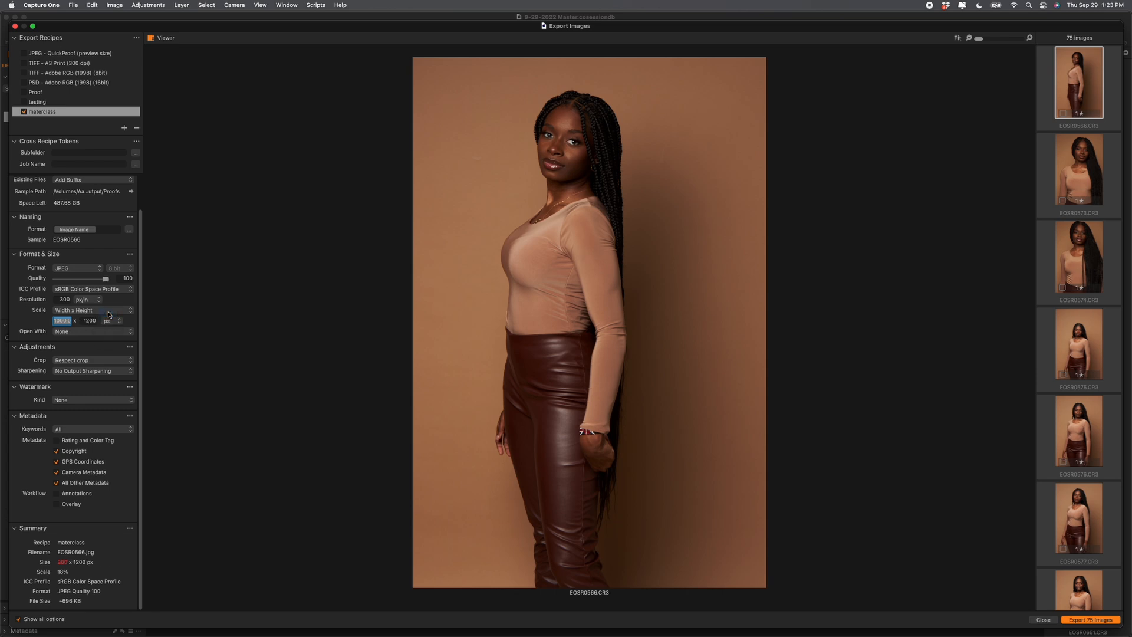
pyautogui.click(89, 322)
pyautogui.click(63, 320)
pyautogui.write('1000')
pyautogui.press('Return')
pyautogui.click(92, 320)
pyautogui.doubleClick(92, 320)
pyautogui.write('100')
pyautogui.click(75, 347)
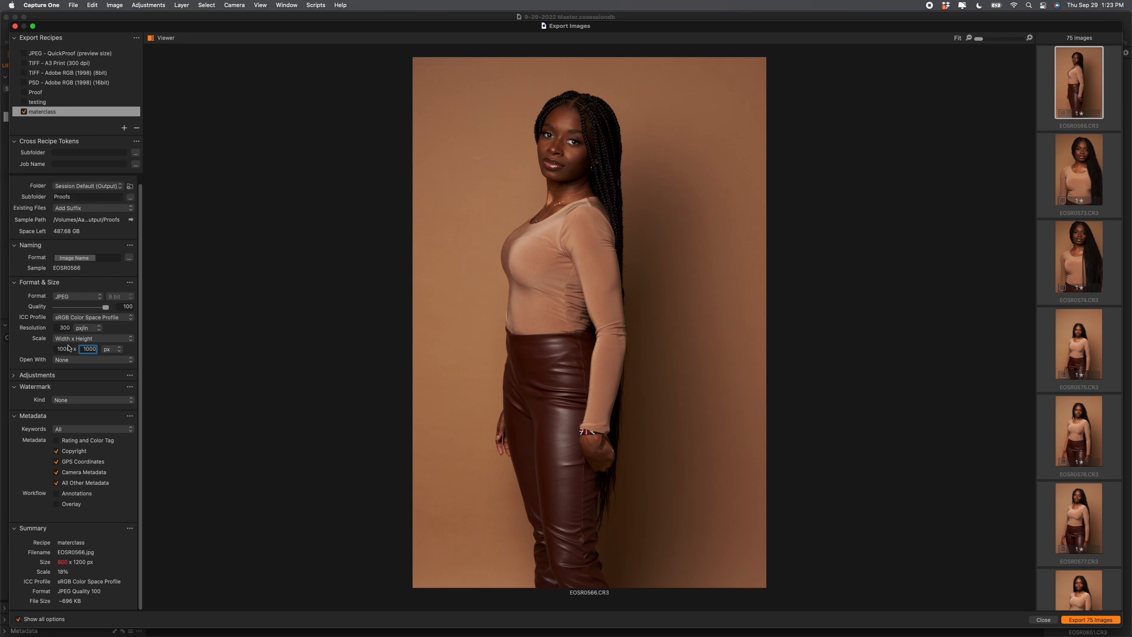
pyautogui.click(18, 376)
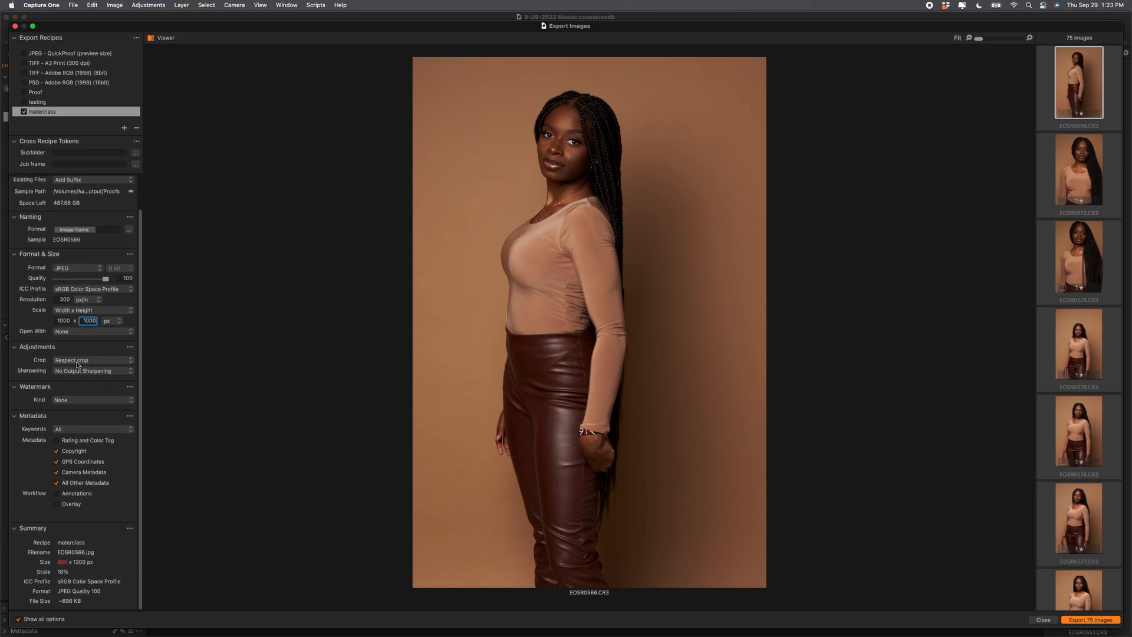
# Step: Drop camera and other metadata from the recipe, keeping only Copyright
pyautogui.click(63, 390)
pyautogui.click(65, 404)
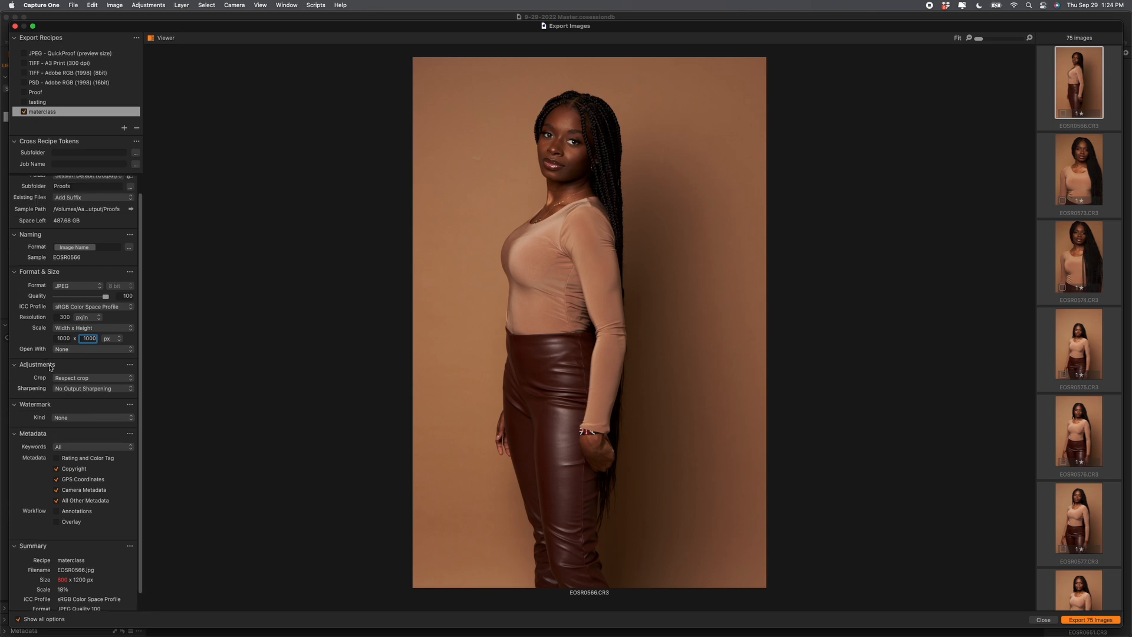
pyautogui.click(57, 488)
pyautogui.scroll(-1, 37, 324)
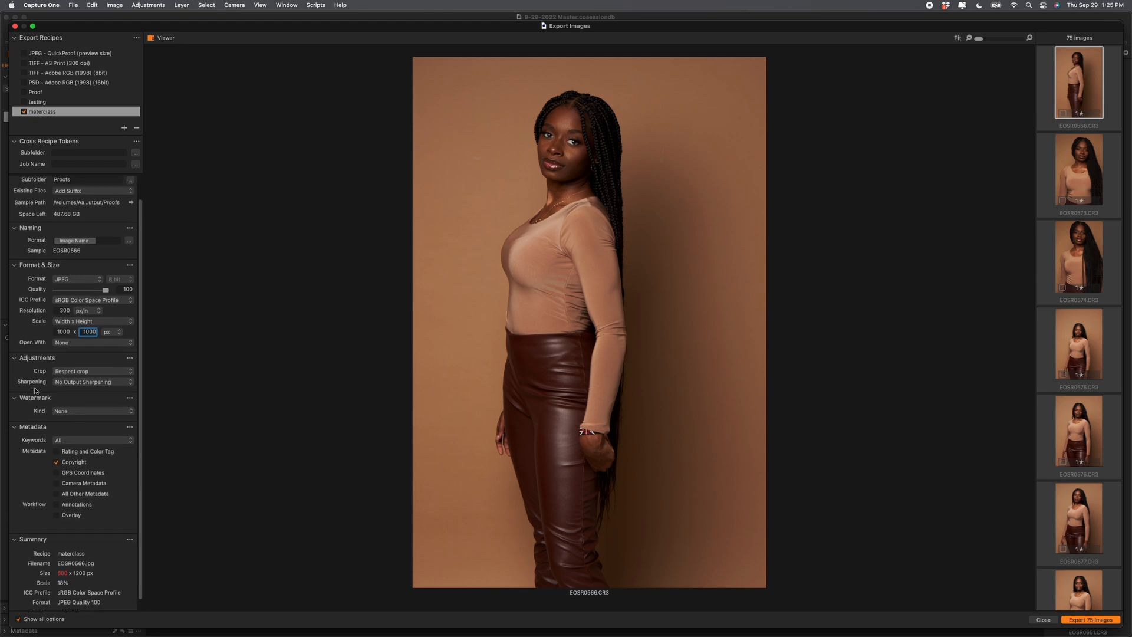
pyautogui.scroll(2, 35, 390)
pyautogui.scroll(-3, 38, 378)
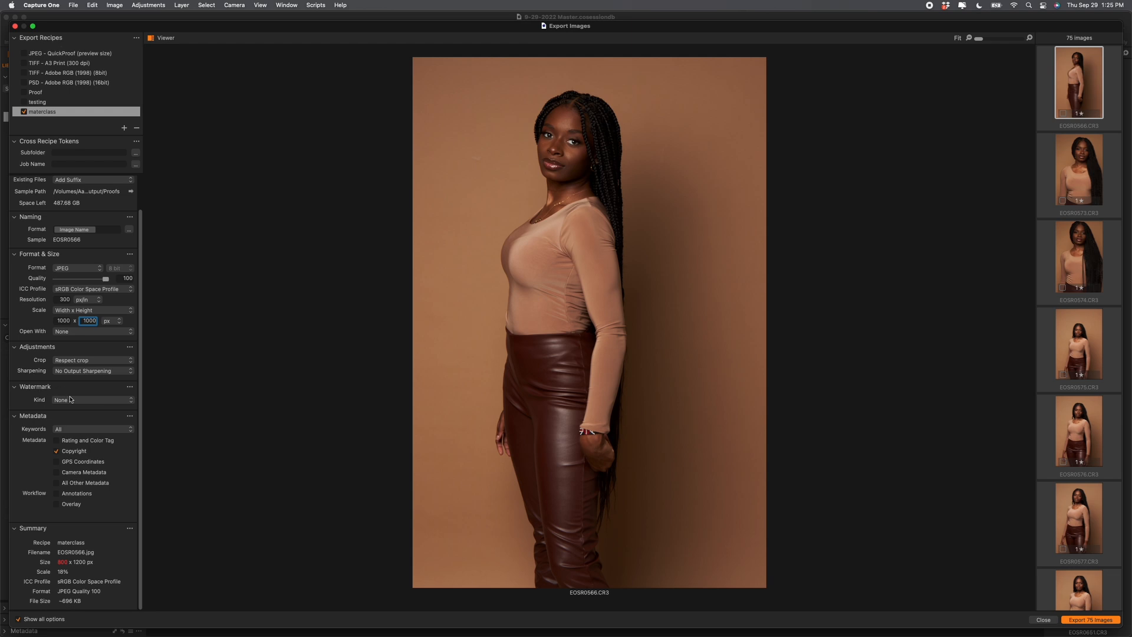
# Step: Set the watermark to a Text watermark reading 'COPYRIGHT'
pyautogui.click(68, 401)
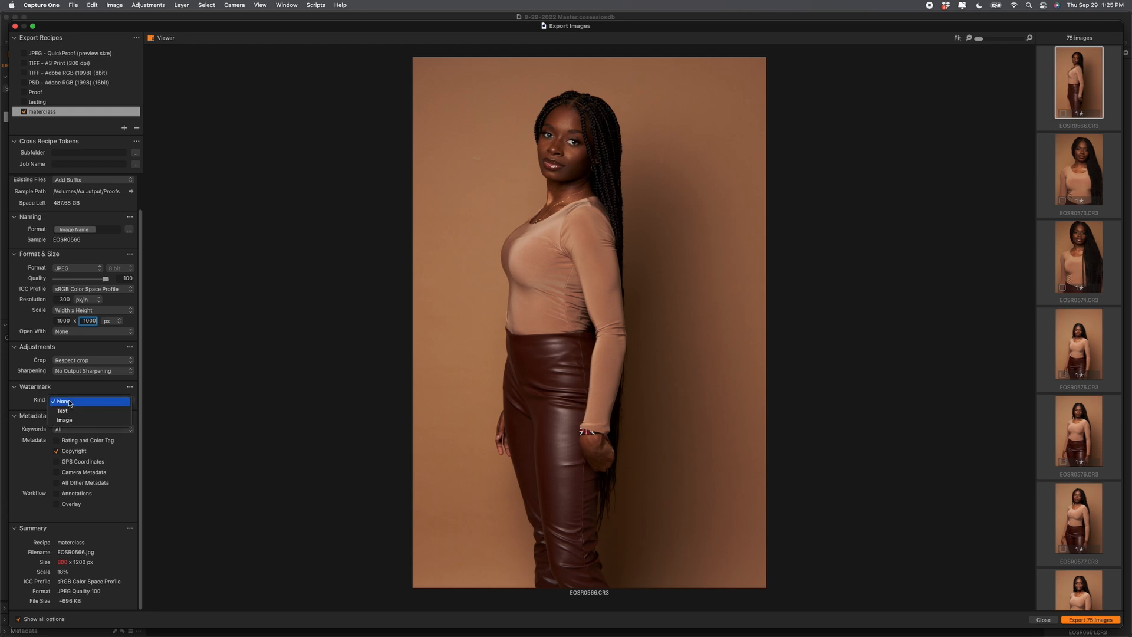
pyautogui.click(66, 411)
pyautogui.click(68, 411)
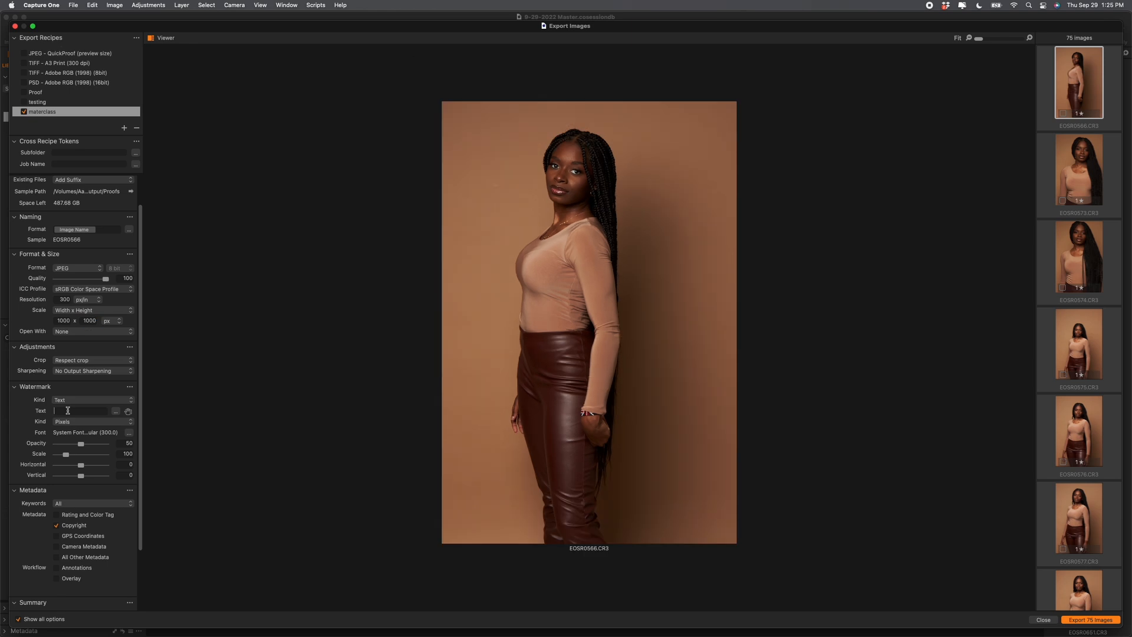
pyautogui.write('CVOP')
pyautogui.press('BackSpace')
pyautogui.press('BackSpace')
pyautogui.press('BackSpace')
pyautogui.write('OP')
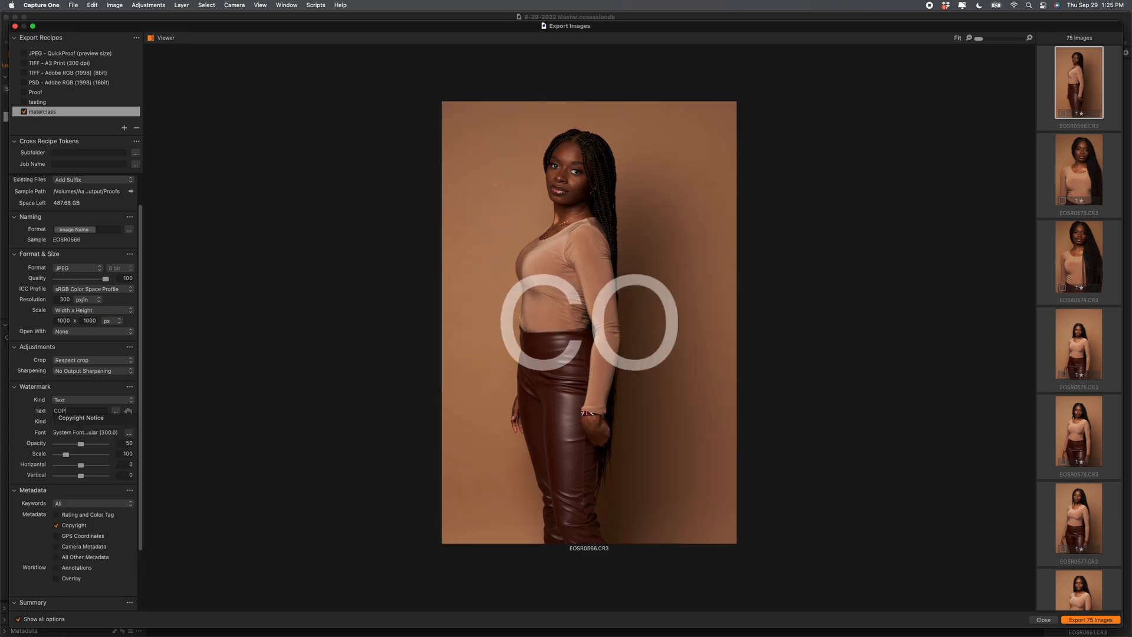
pyautogui.write('YRIGHT')
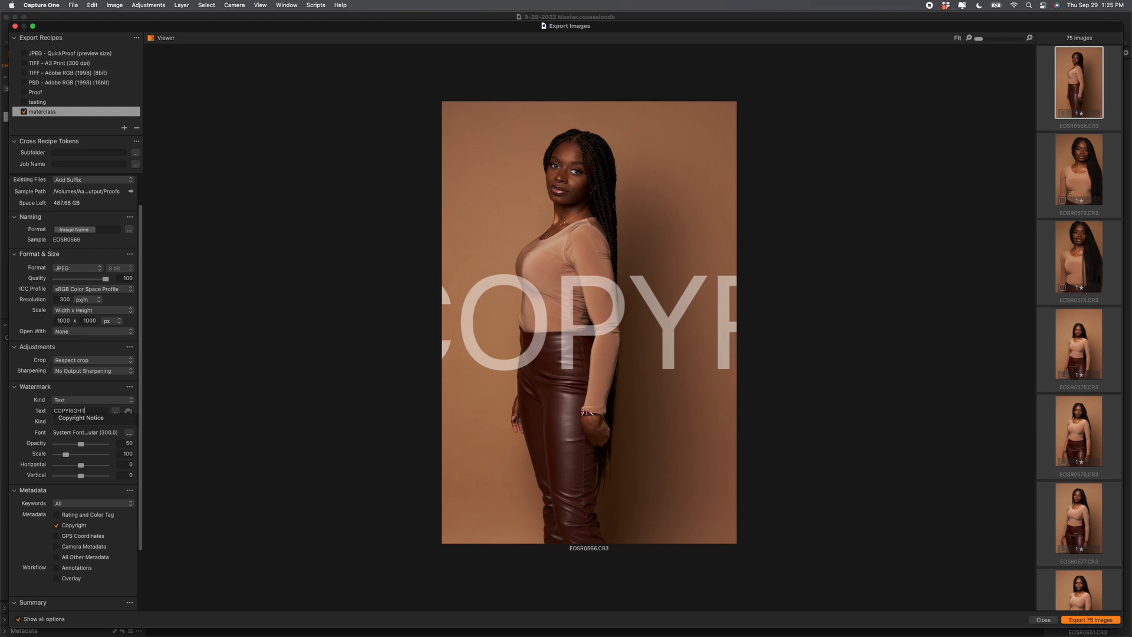
pyautogui.press('Return')
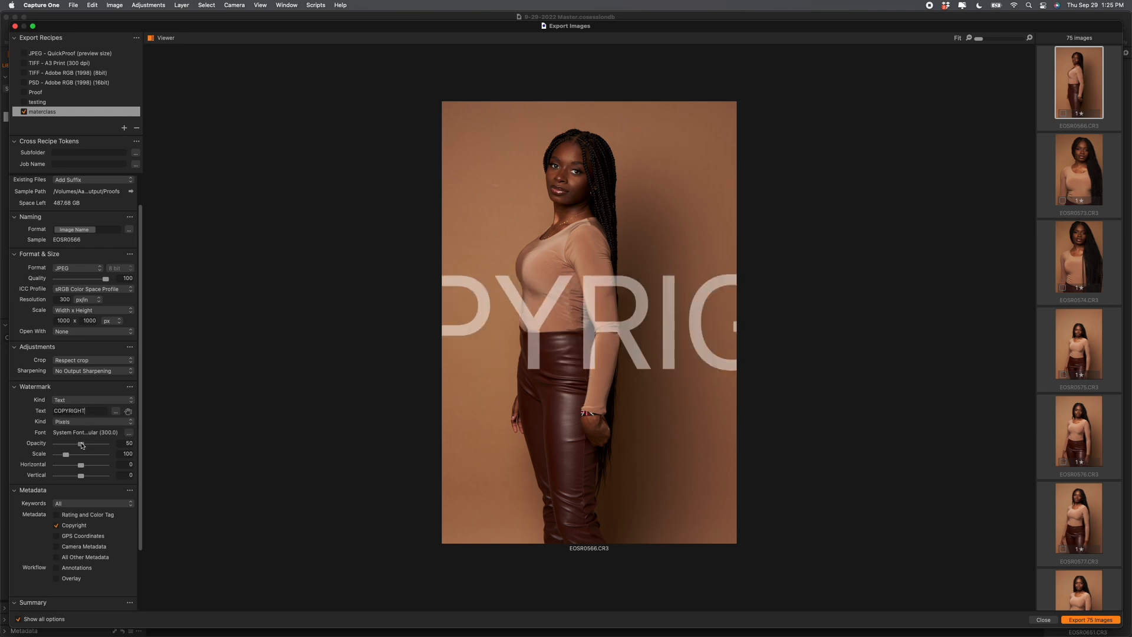
# Step: Fade the COPYRIGHT watermark to opacity 32 and shrink it to scale 32
pyautogui.moveTo(67, 457); pyautogui.dragTo(61, 459)
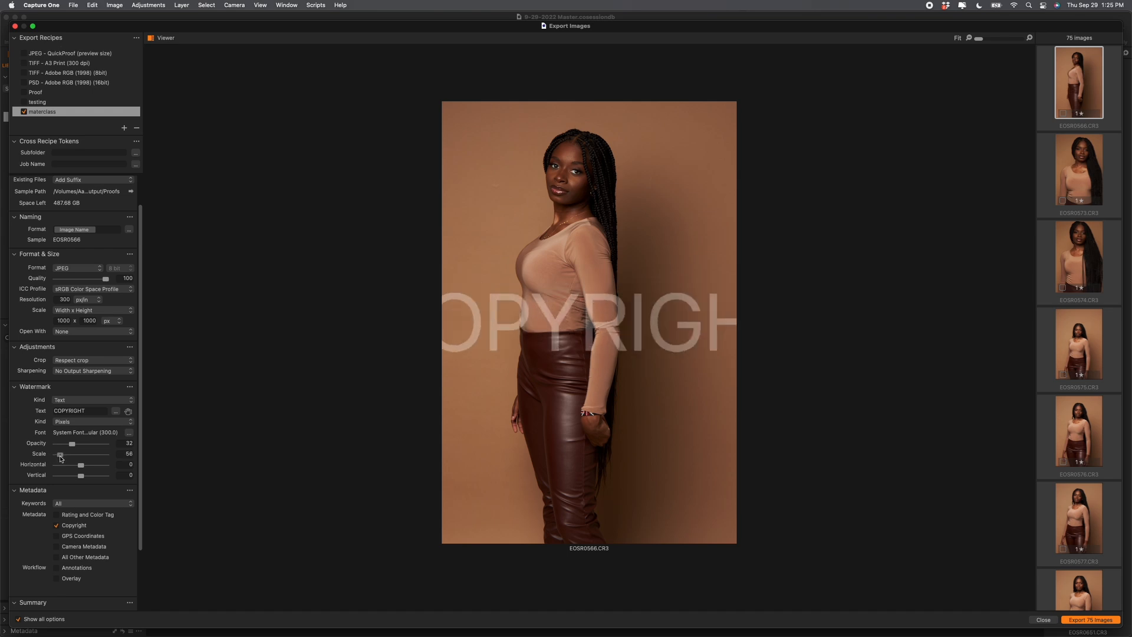
pyautogui.moveTo(61, 457); pyautogui.dragTo(57, 458)
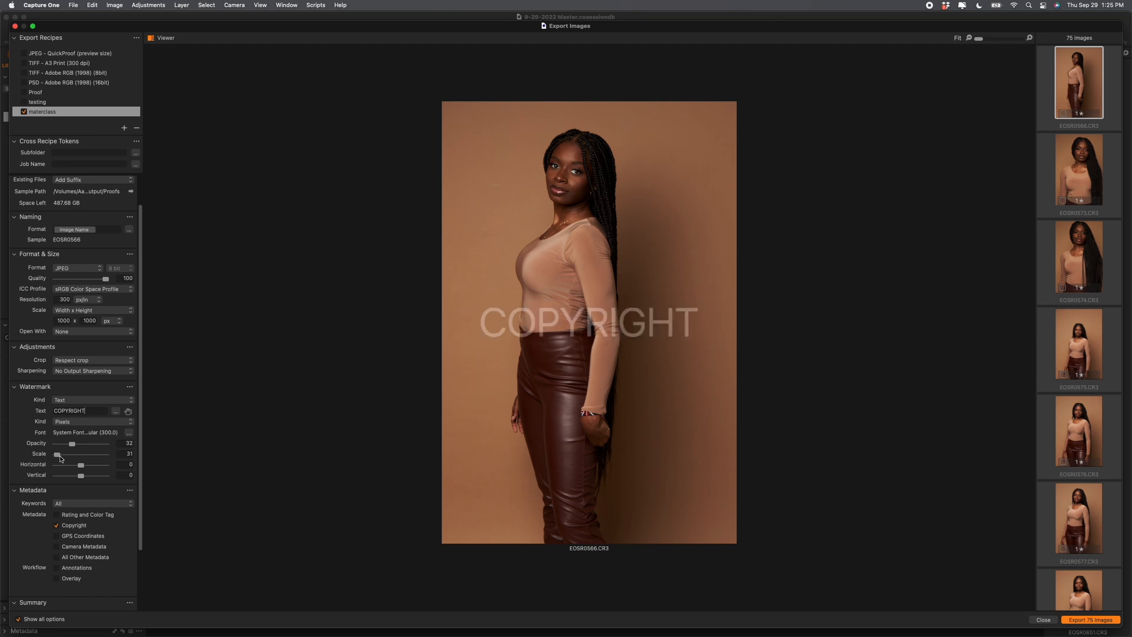
pyautogui.moveTo(58, 457); pyautogui.dragTo(58, 457)
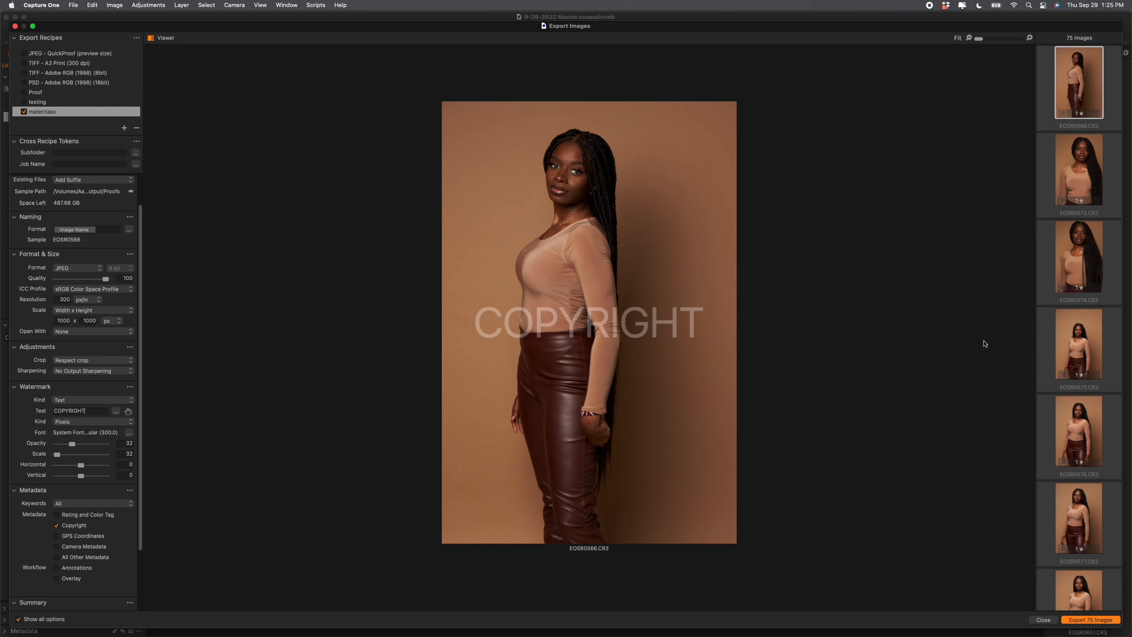
# Step: Tune the watermark scale to 38 while previewing portrait EOSR0579 and landscape EOSR0580
pyautogui.scroll(-8, 1072, 383)
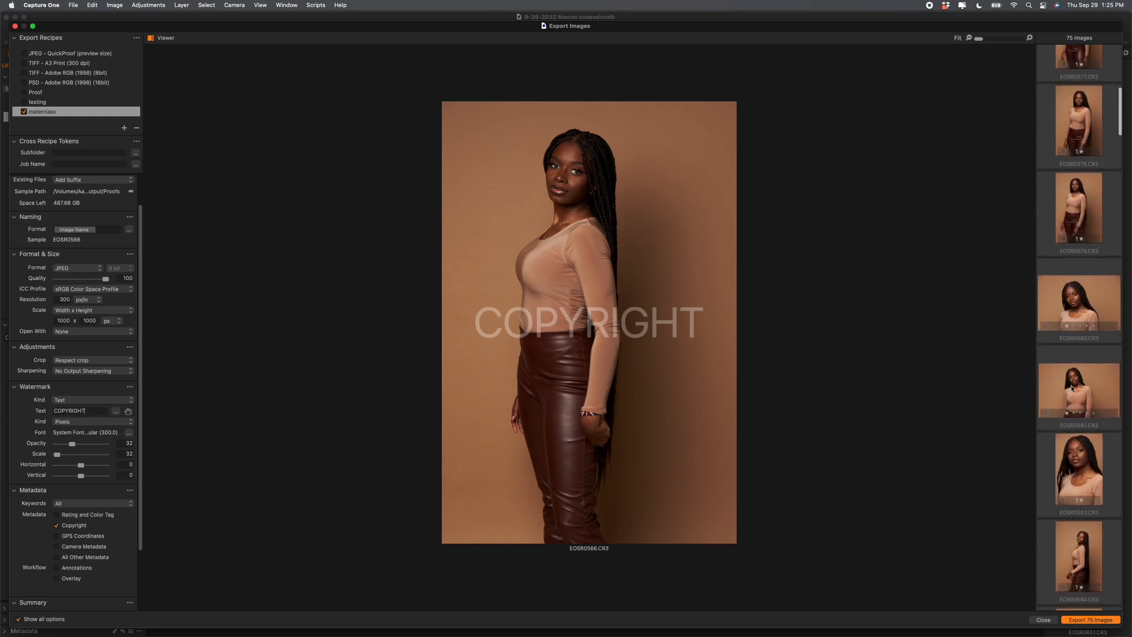
pyautogui.scroll(1, 1086, 302)
pyautogui.click(1086, 301)
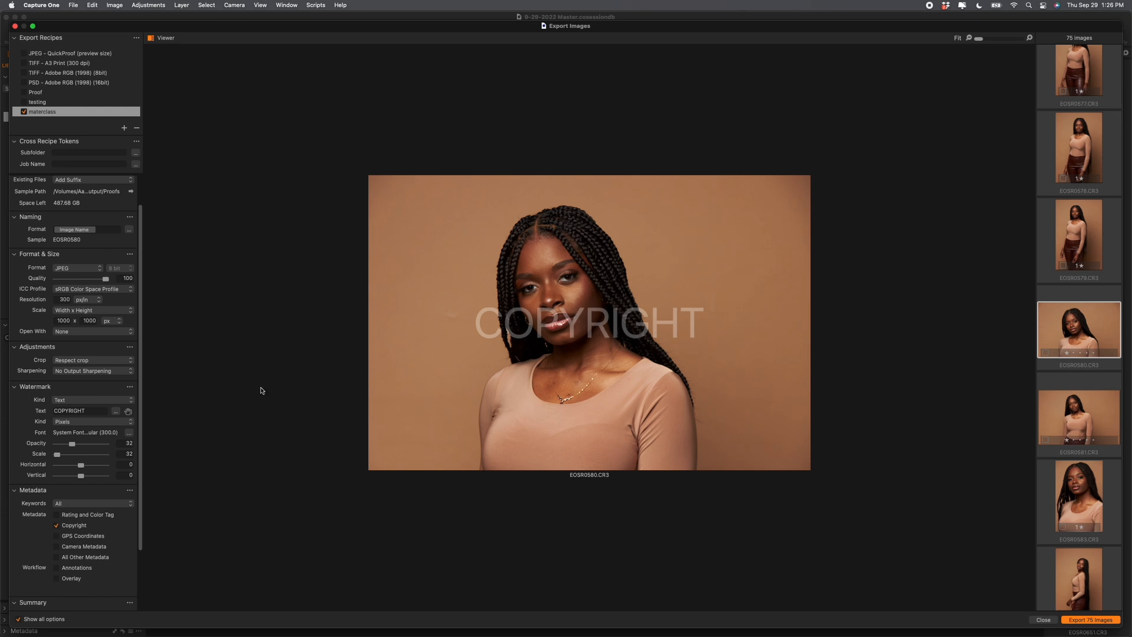
pyautogui.moveTo(57, 455); pyautogui.dragTo(60, 457)
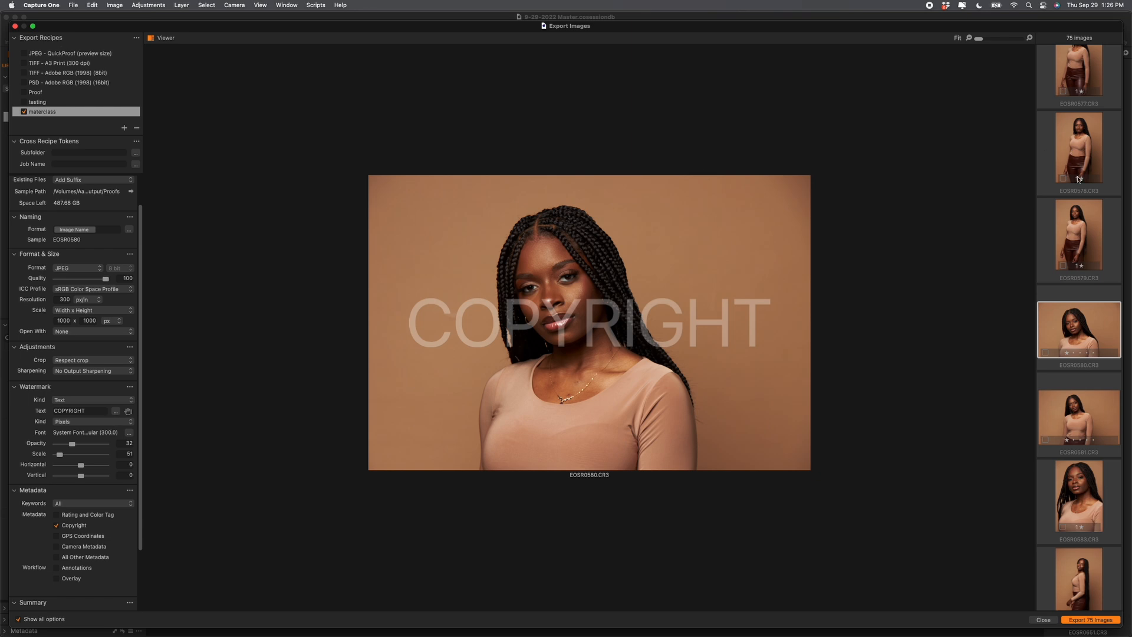
pyautogui.click(1079, 221)
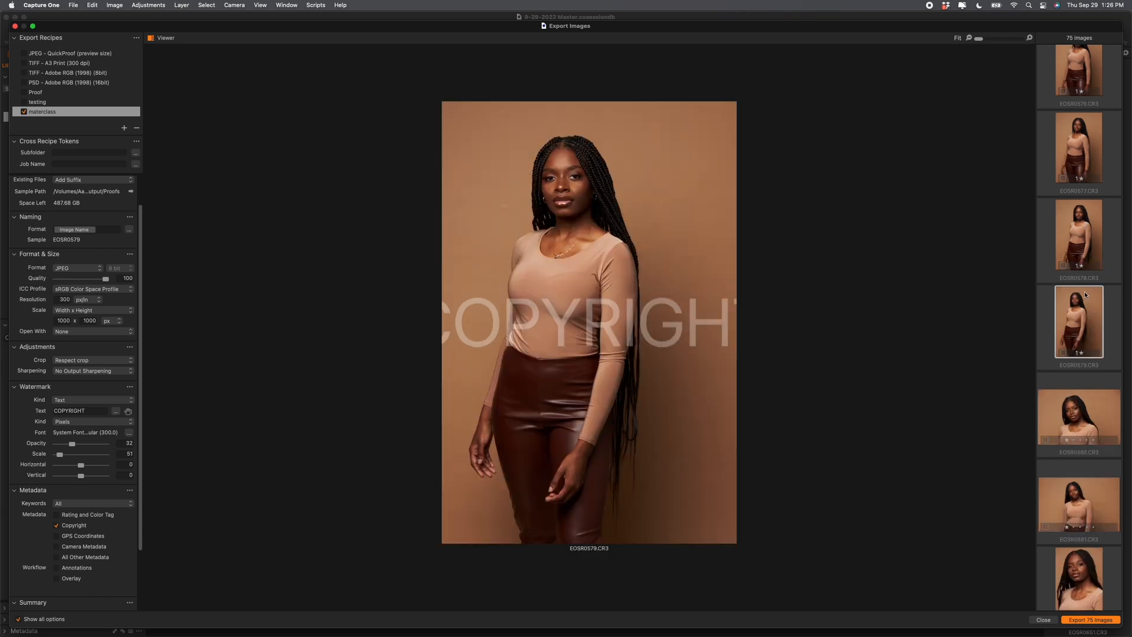
pyautogui.click(1078, 420)
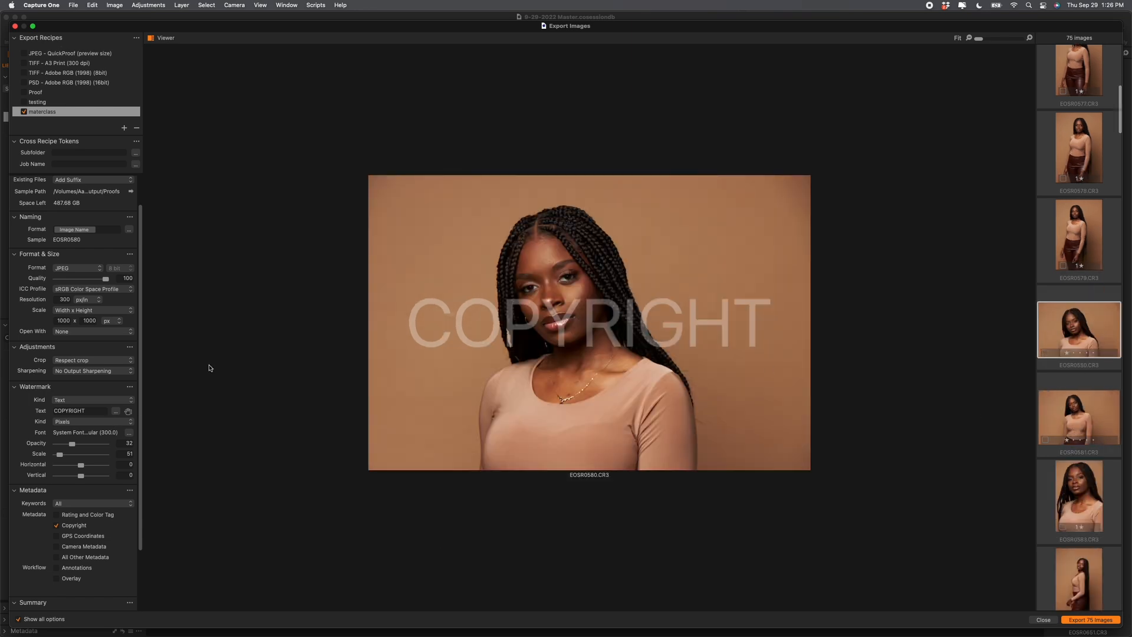
pyautogui.moveTo(60, 456); pyautogui.dragTo(58, 456)
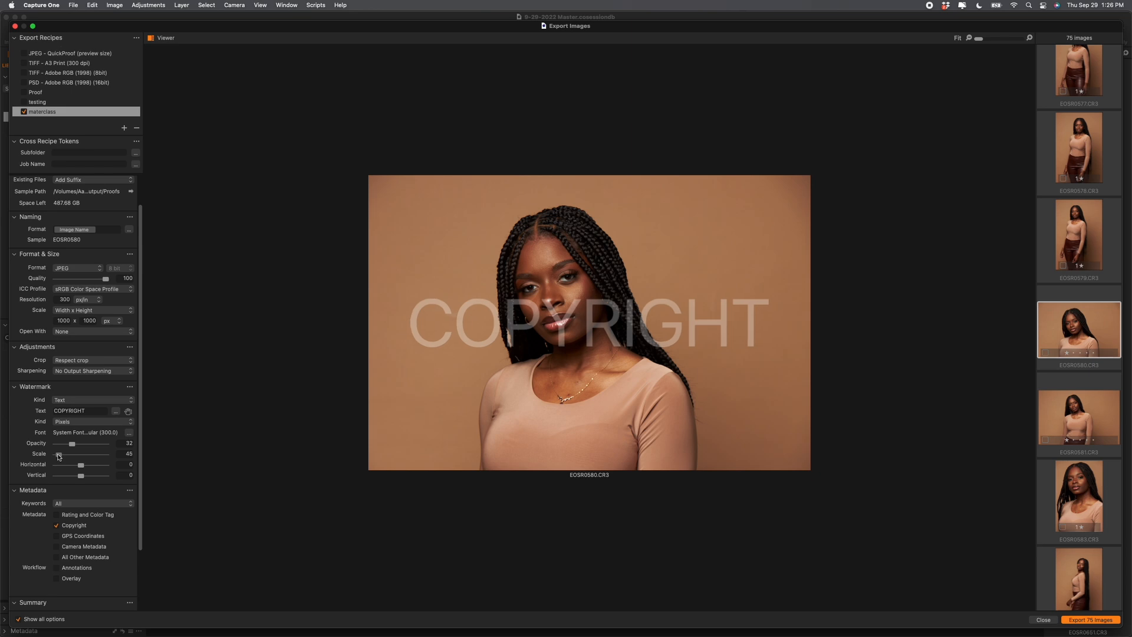
pyautogui.click(1077, 234)
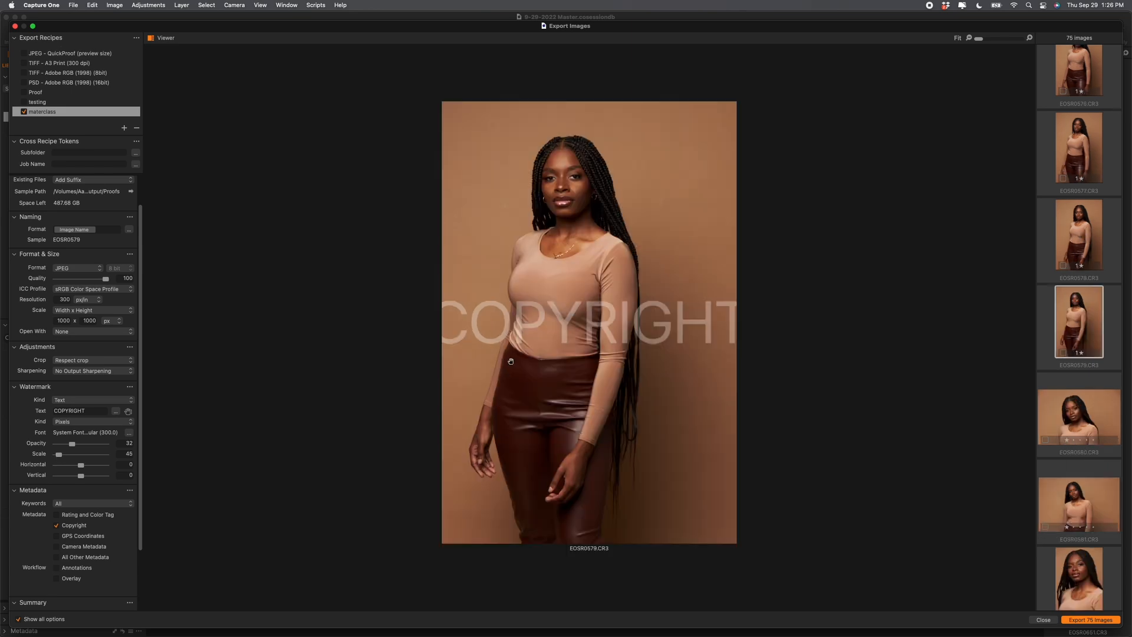
pyautogui.moveTo(59, 455); pyautogui.dragTo(57, 456)
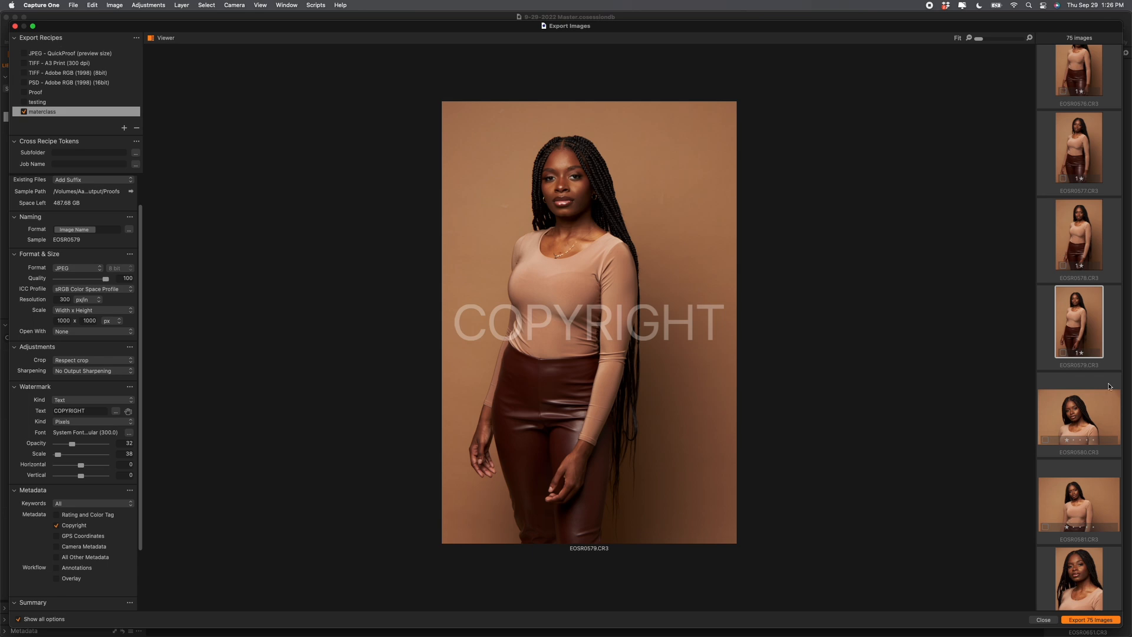
pyautogui.click(1084, 415)
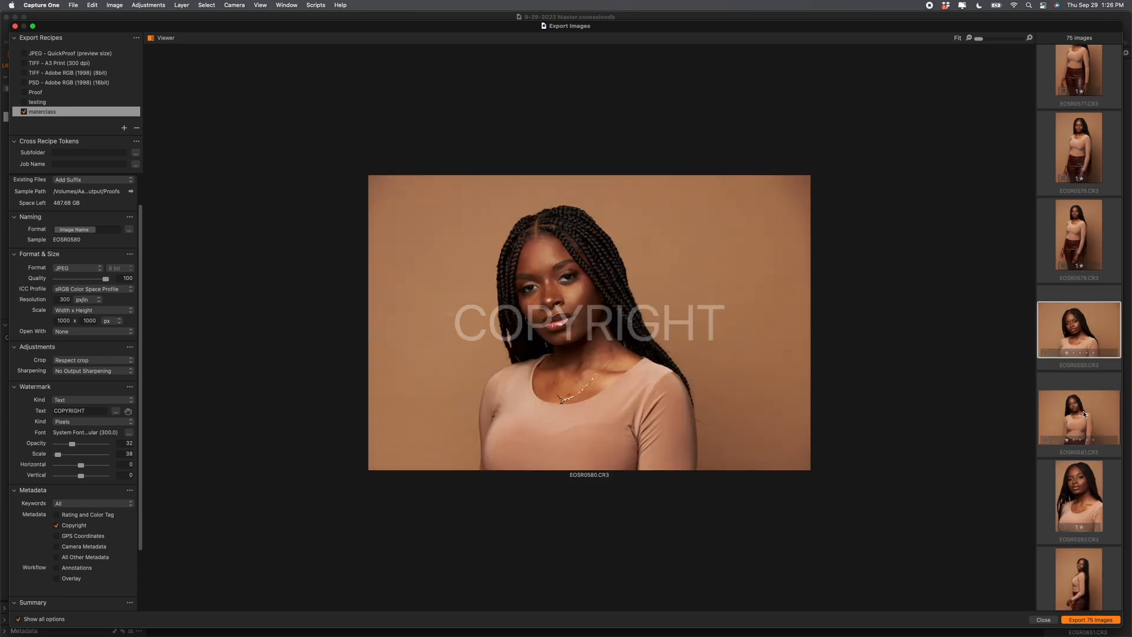
pyautogui.click(1079, 224)
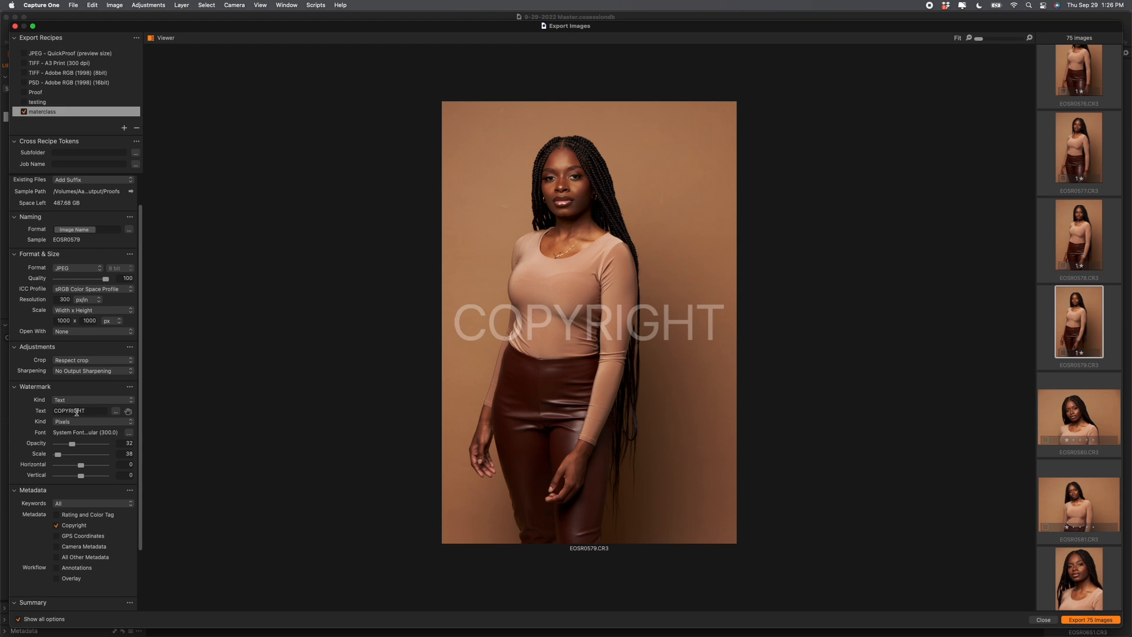
pyautogui.click(88, 401)
# Step: Use AC Signature Logo Black.png from the Desktop's untitled folder as the image watermark
pyautogui.click(65, 412)
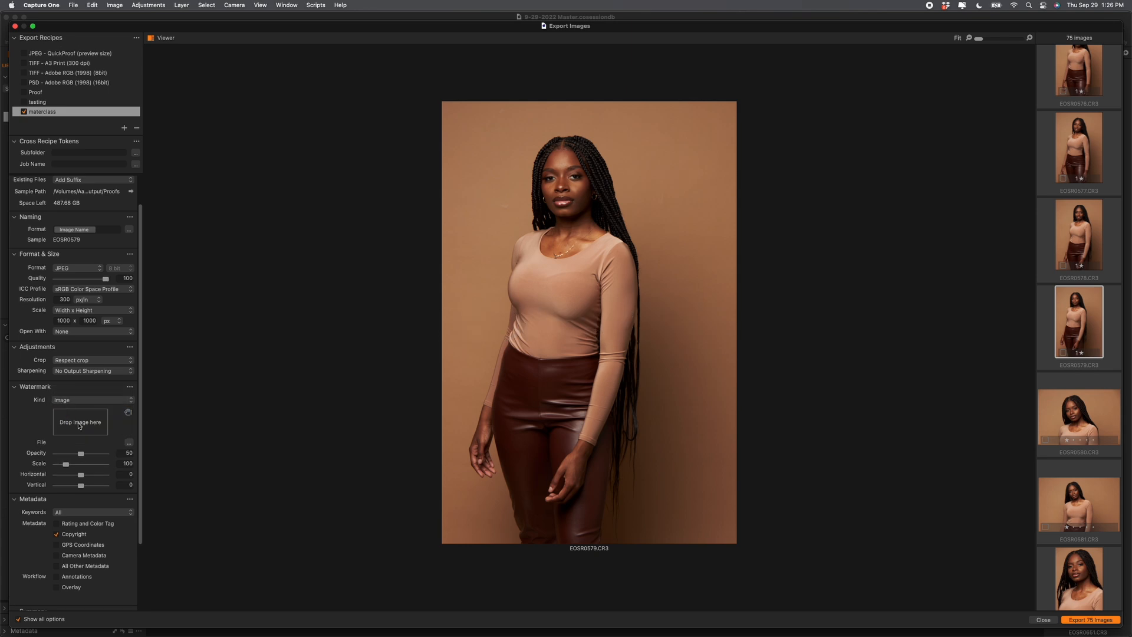
pyautogui.hotkey('ctrl', 'Up')
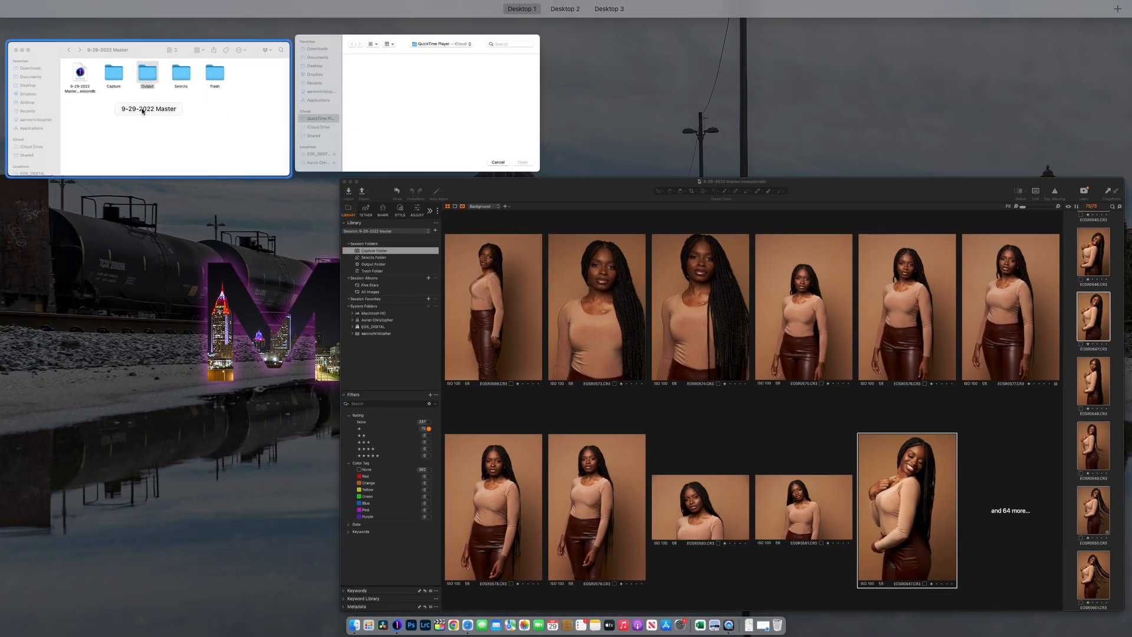
pyautogui.click(224, 98)
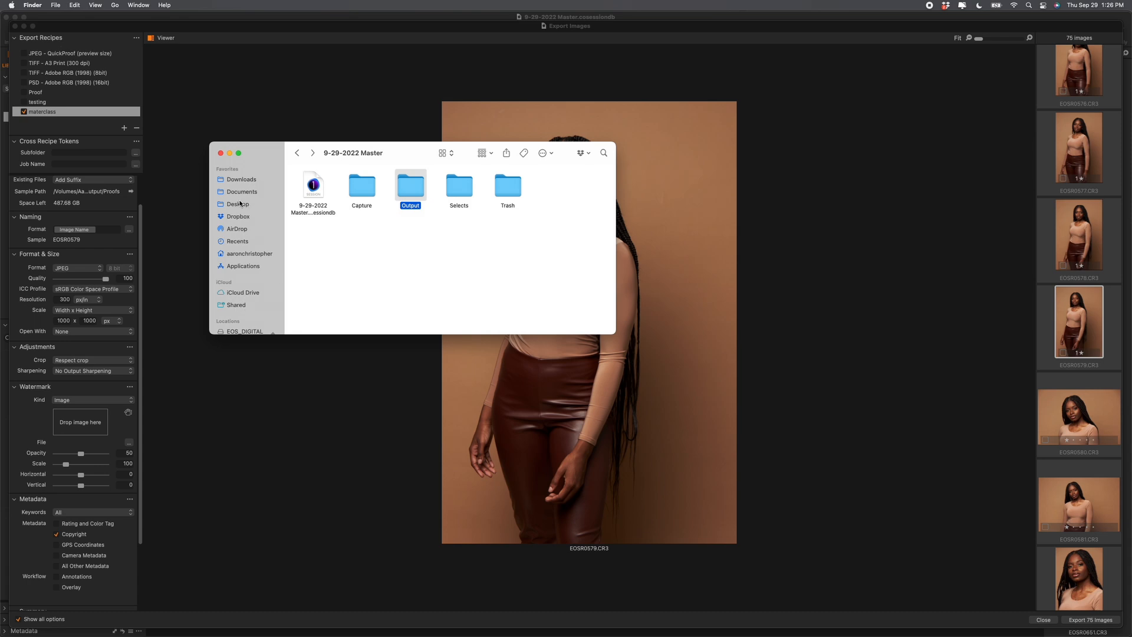
pyautogui.click(238, 204)
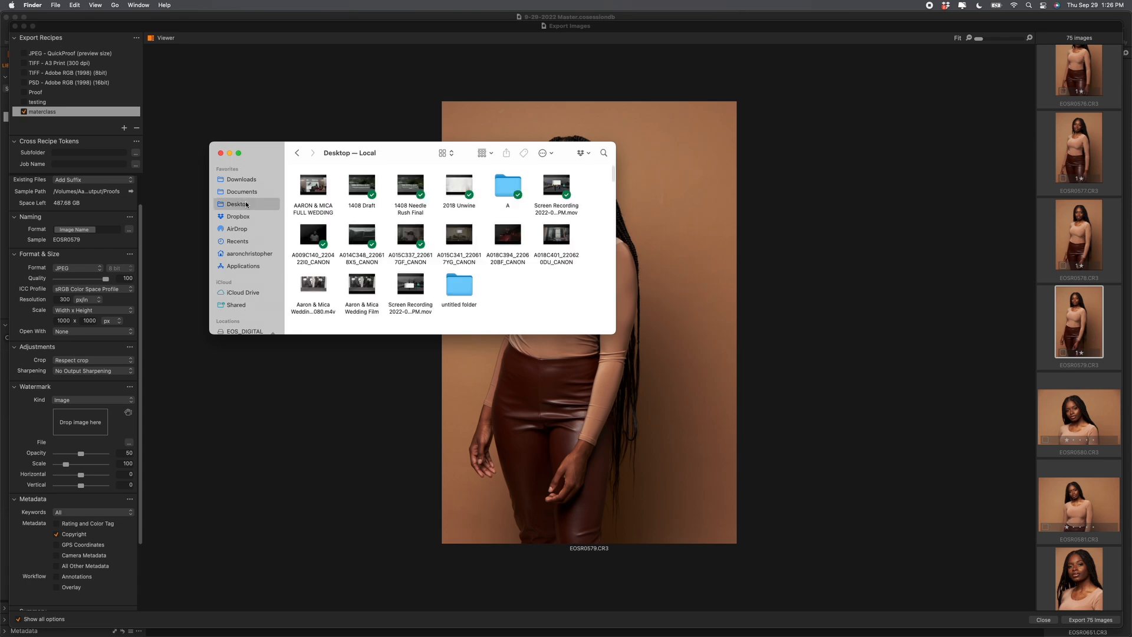
pyautogui.doubleClick(460, 286)
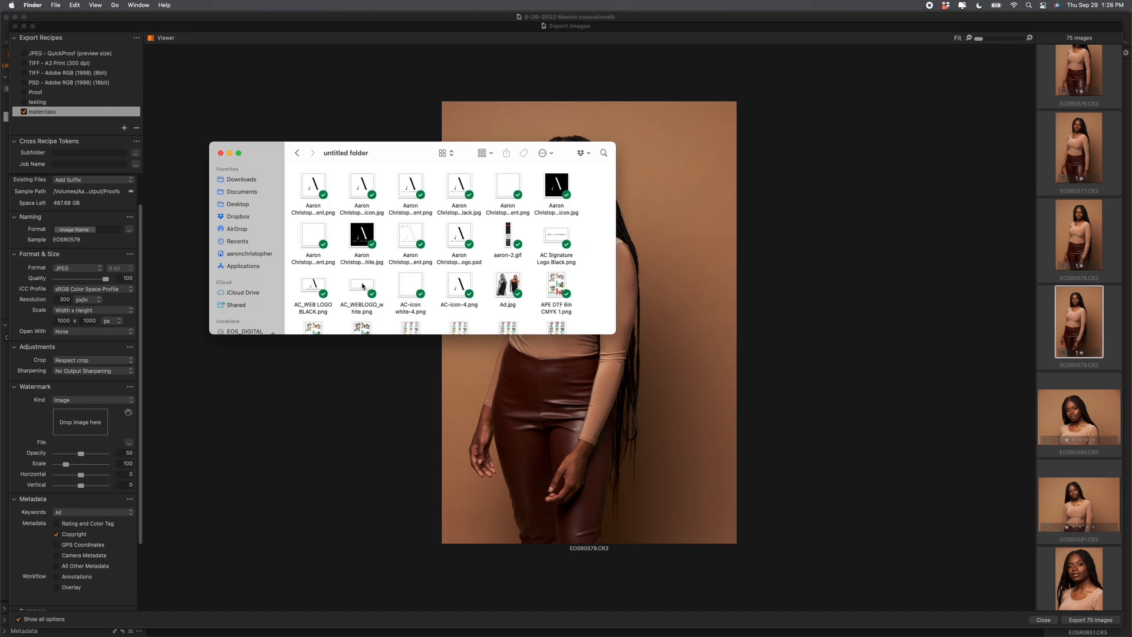
pyautogui.moveTo(556, 236)
pyautogui.mouseDown()
pyautogui.moveTo(139, 415)
pyautogui.moveTo(79, 430)
pyautogui.mouseUp()
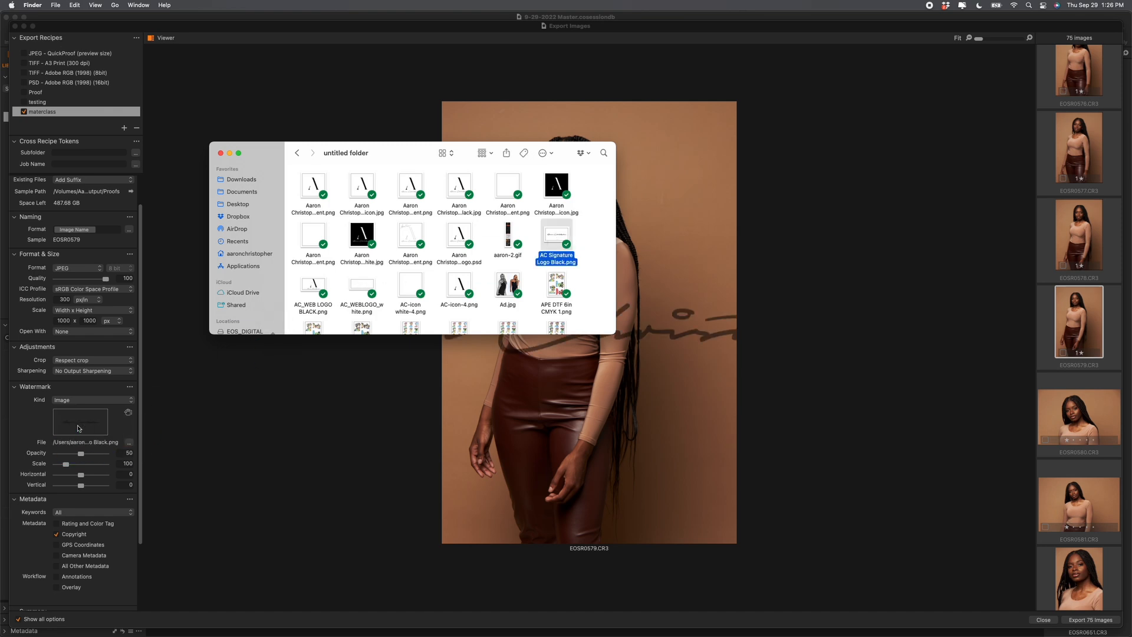
pyautogui.click(347, 118)
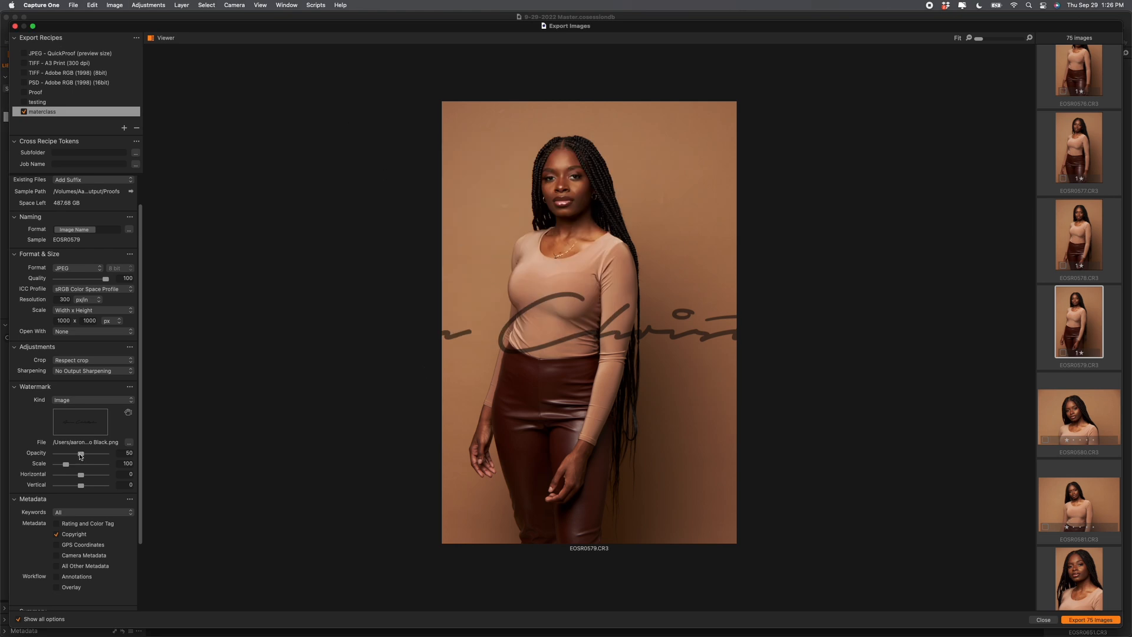
# Step: Shrink the signature logo watermark to scale 39, previewing it on EOSR0580 and EOSR0579
pyautogui.moveTo(68, 462); pyautogui.dragTo(63, 466)
pyautogui.moveTo(63, 466); pyautogui.dragTo(59, 467)
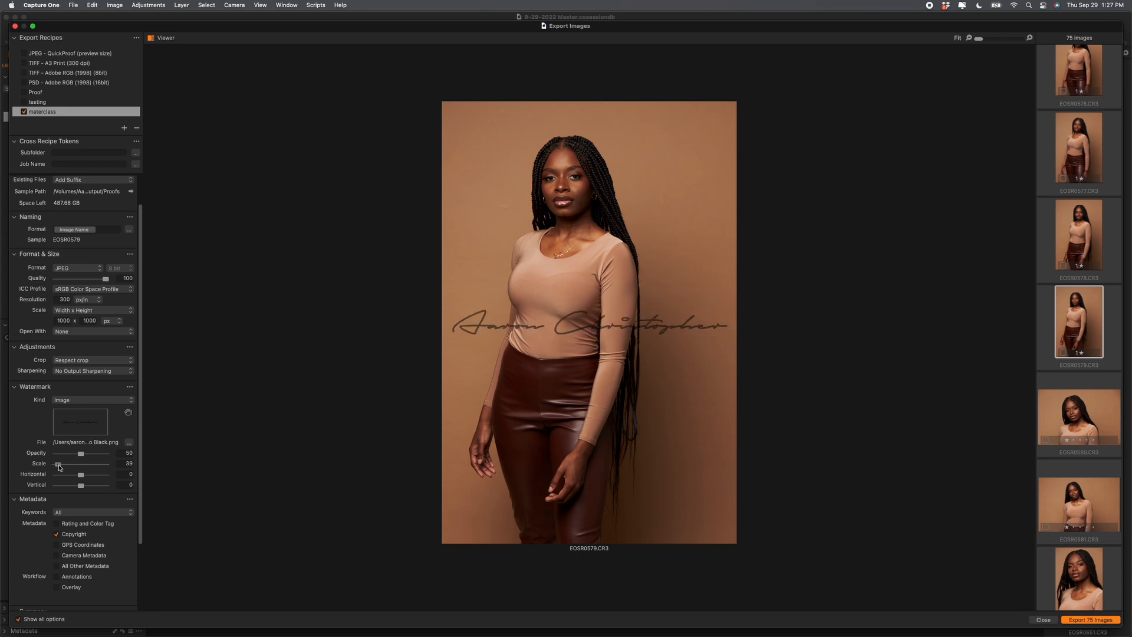
pyautogui.click(1080, 415)
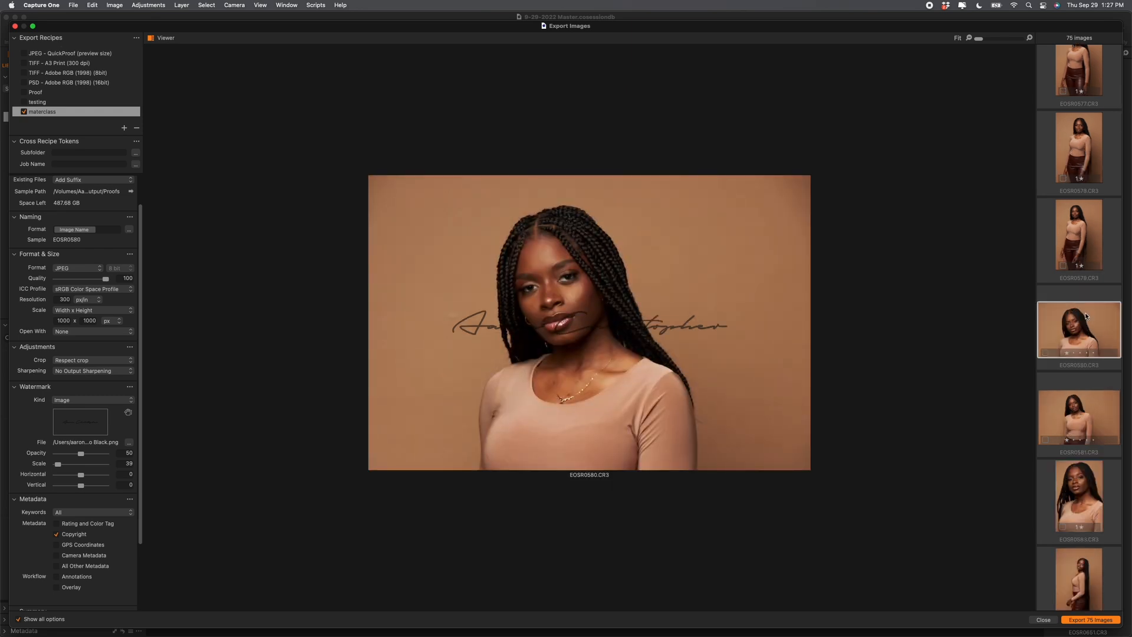
pyautogui.click(1083, 219)
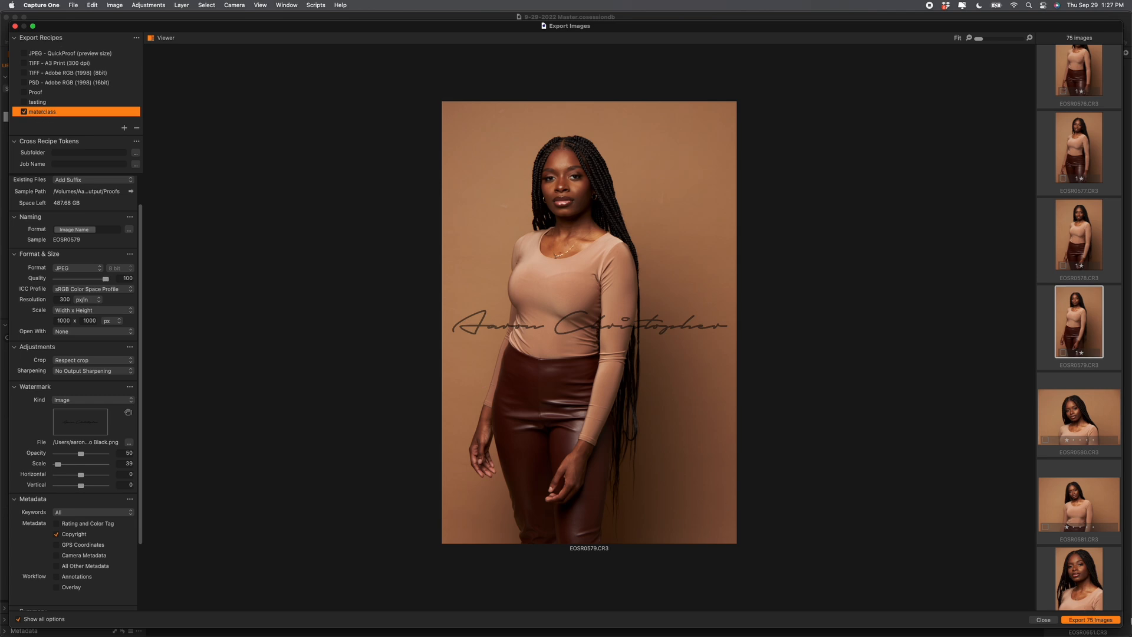
# Step: Export the 75 watermarked images, dismiss the events notice, and launch Pixieset
pyautogui.click(1101, 620)
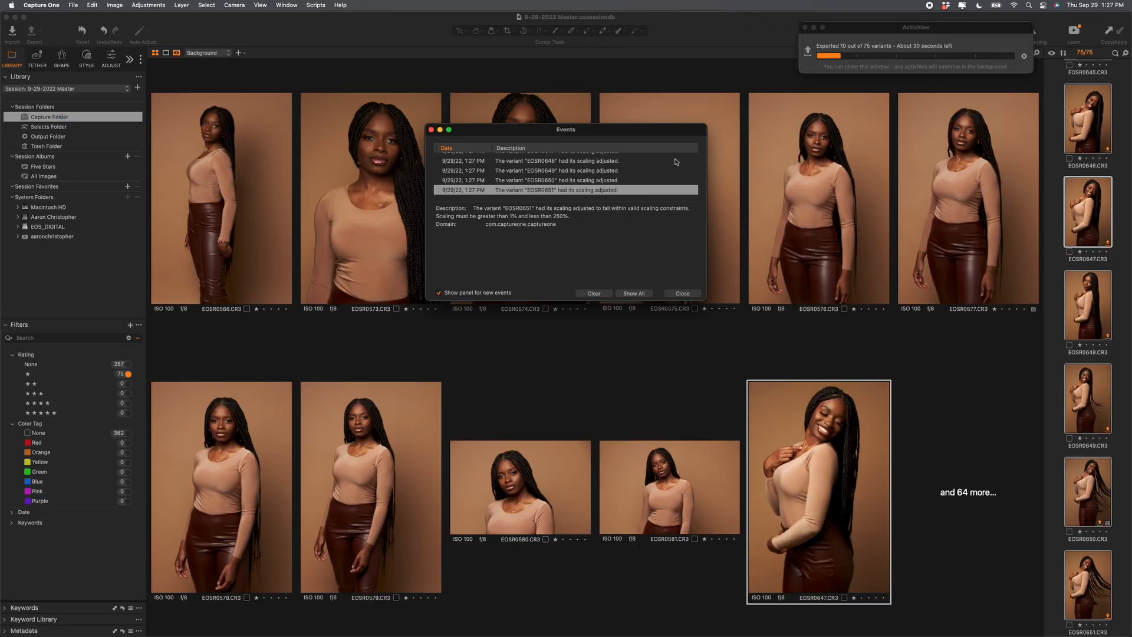
pyautogui.click(683, 294)
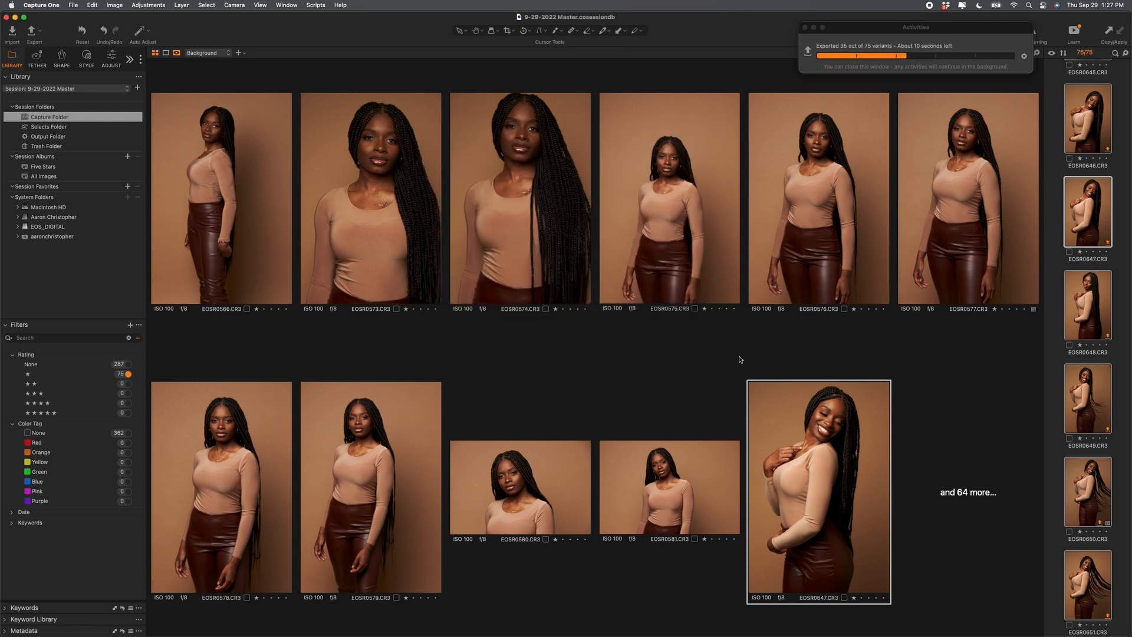
pyautogui.moveTo(762, 631)
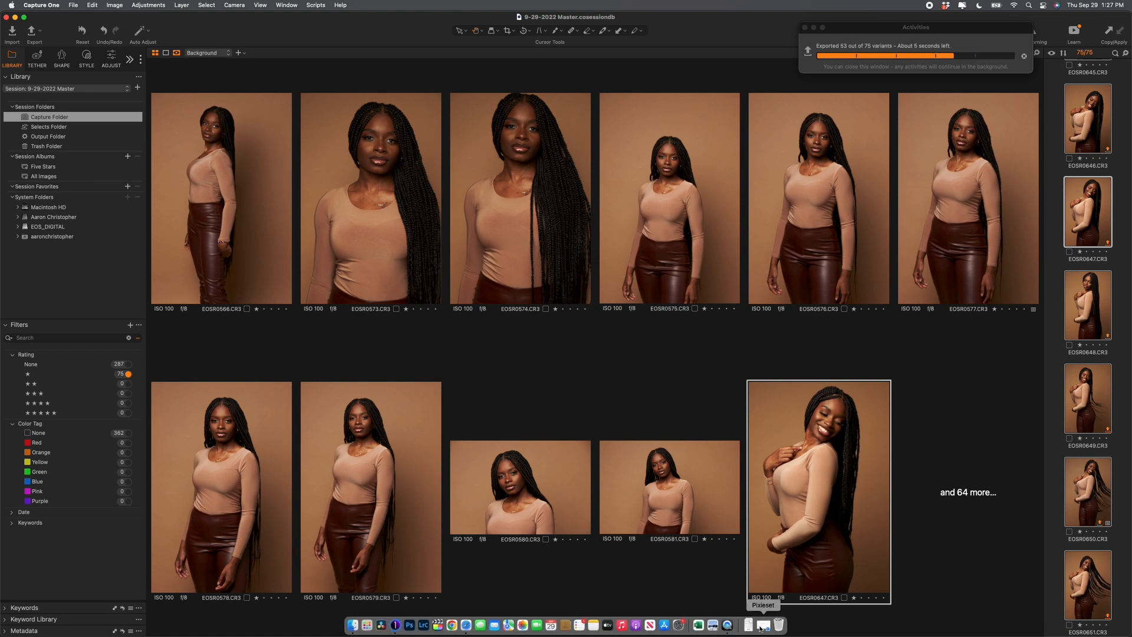
pyautogui.click(762, 626)
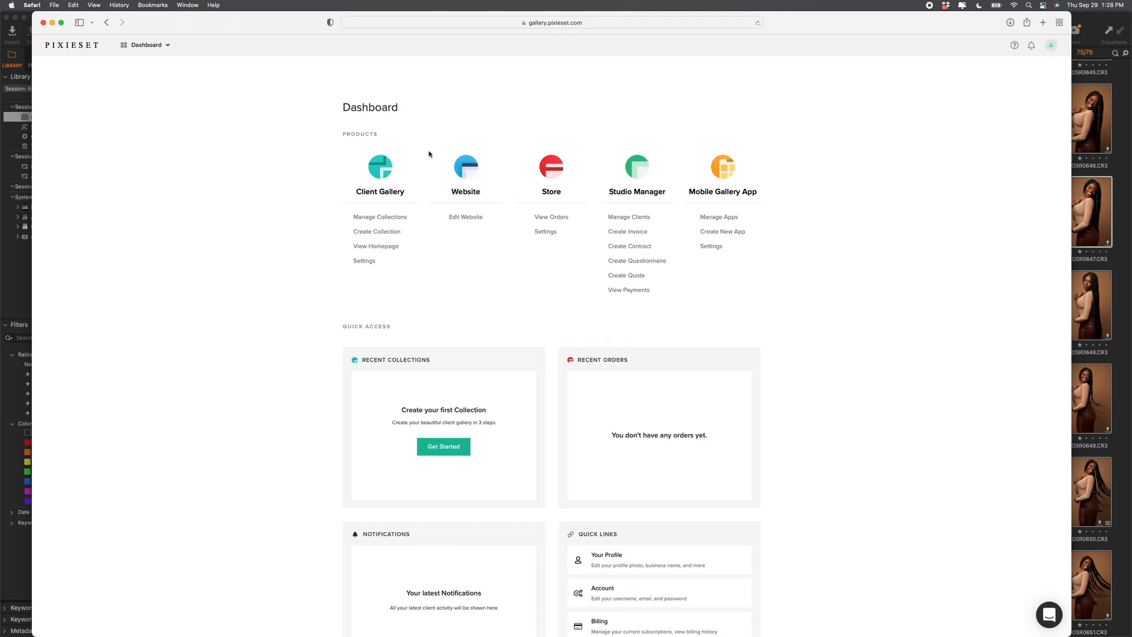
# Step: Load the Pixieset website in a new Safari tab and open the dashboard
pyautogui.click(19, 273)
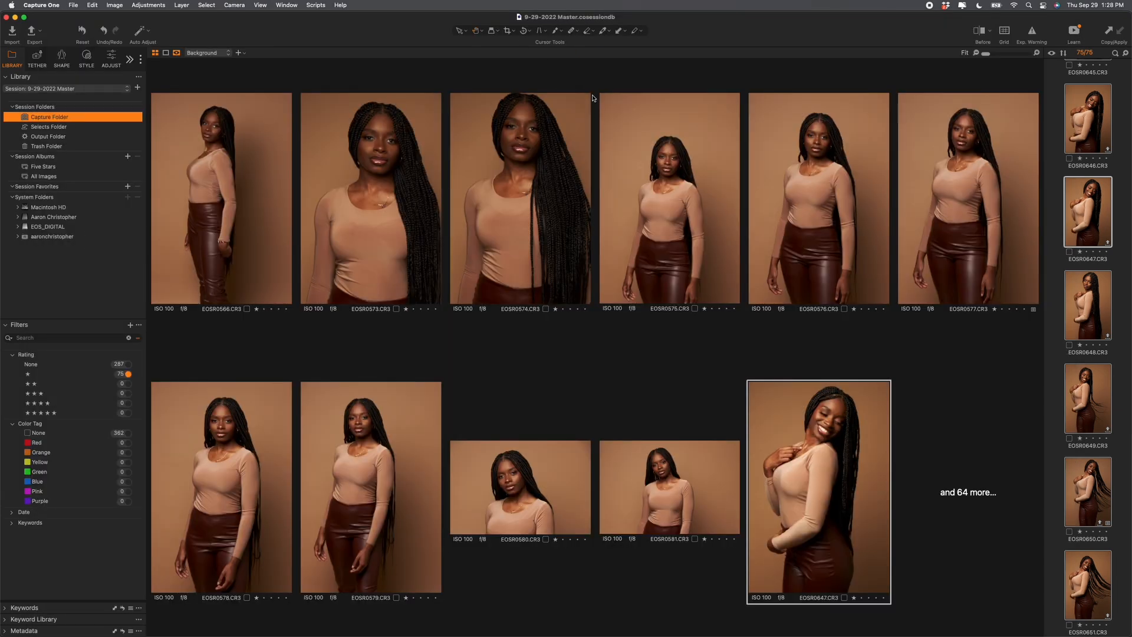
pyautogui.hotkey('ctrl', 'Up')
pyautogui.click(272, 425)
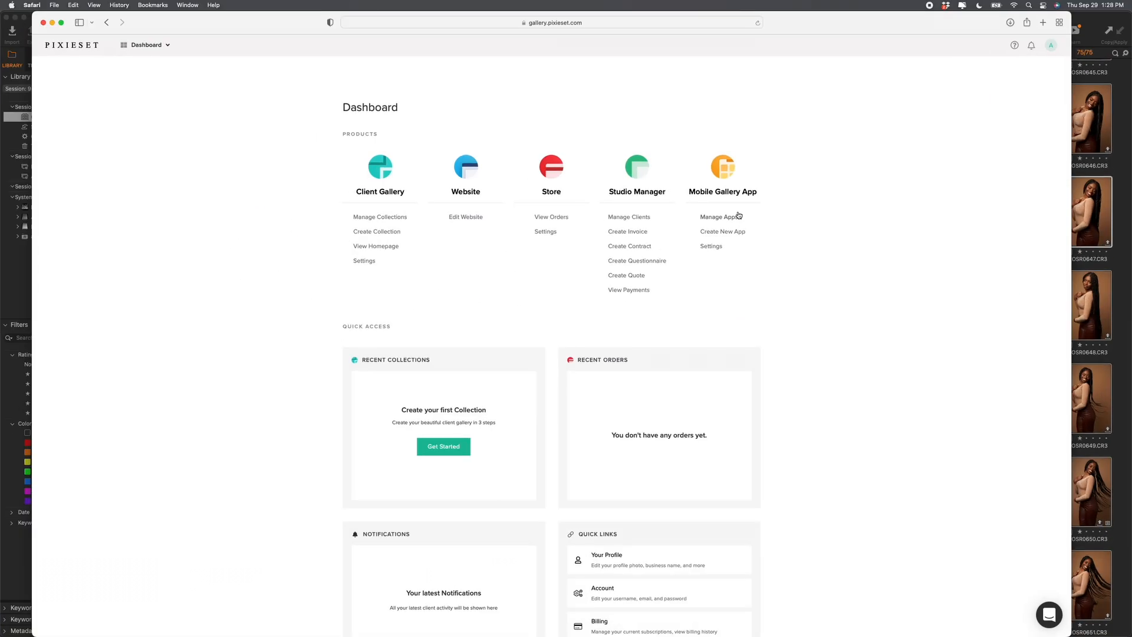
pyautogui.click(1060, 22)
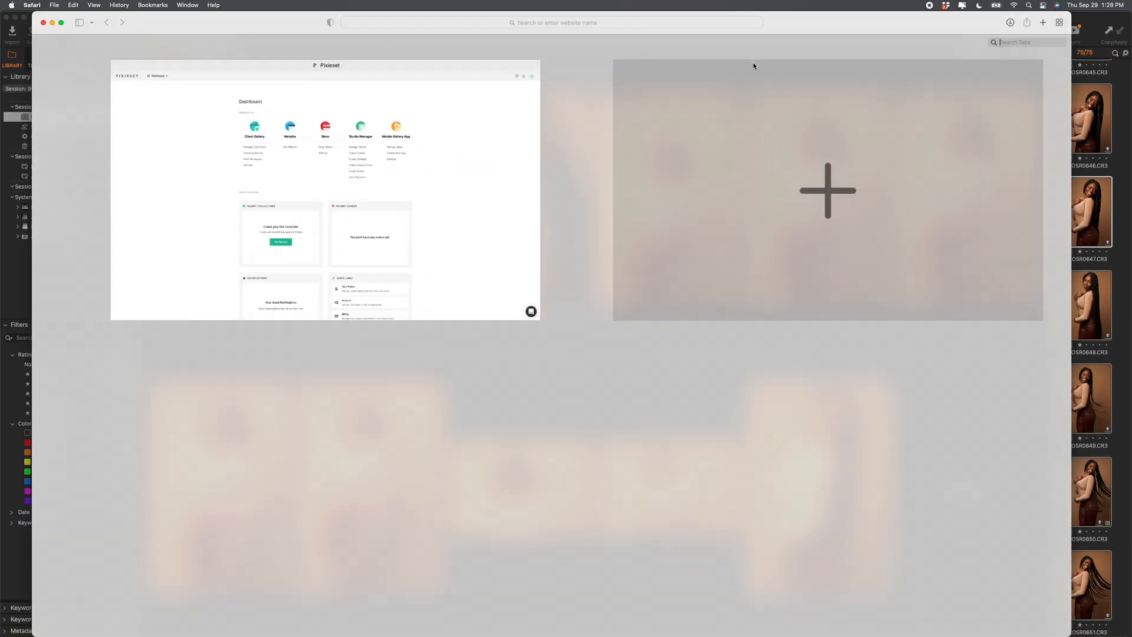
pyautogui.click(659, 126)
pyautogui.write('pix')
pyautogui.press('Return')
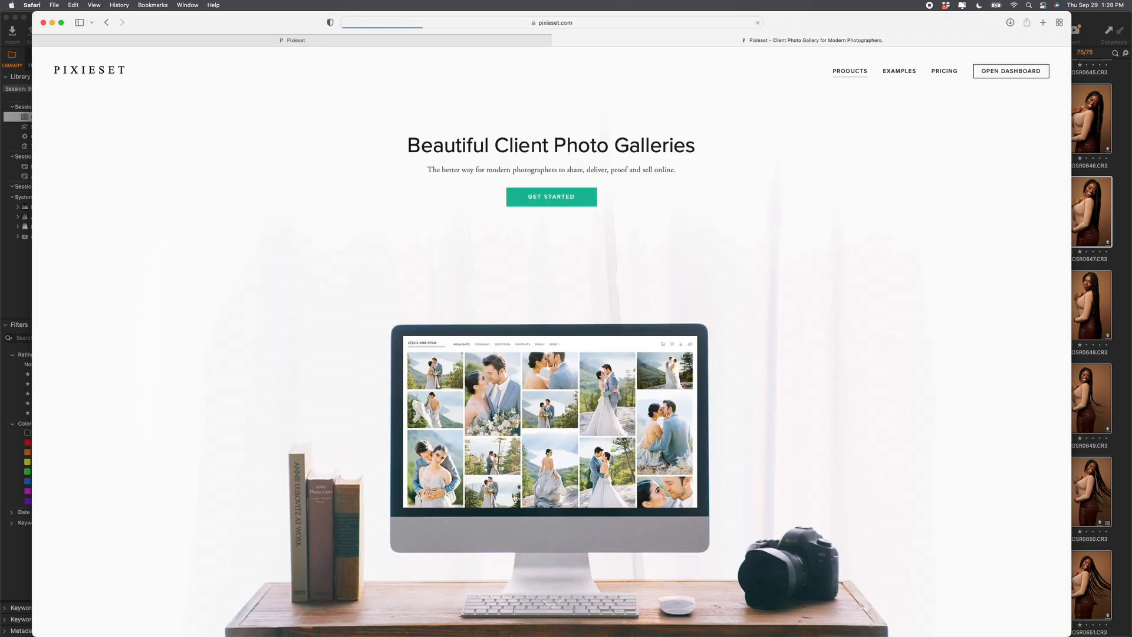
pyautogui.click(987, 73)
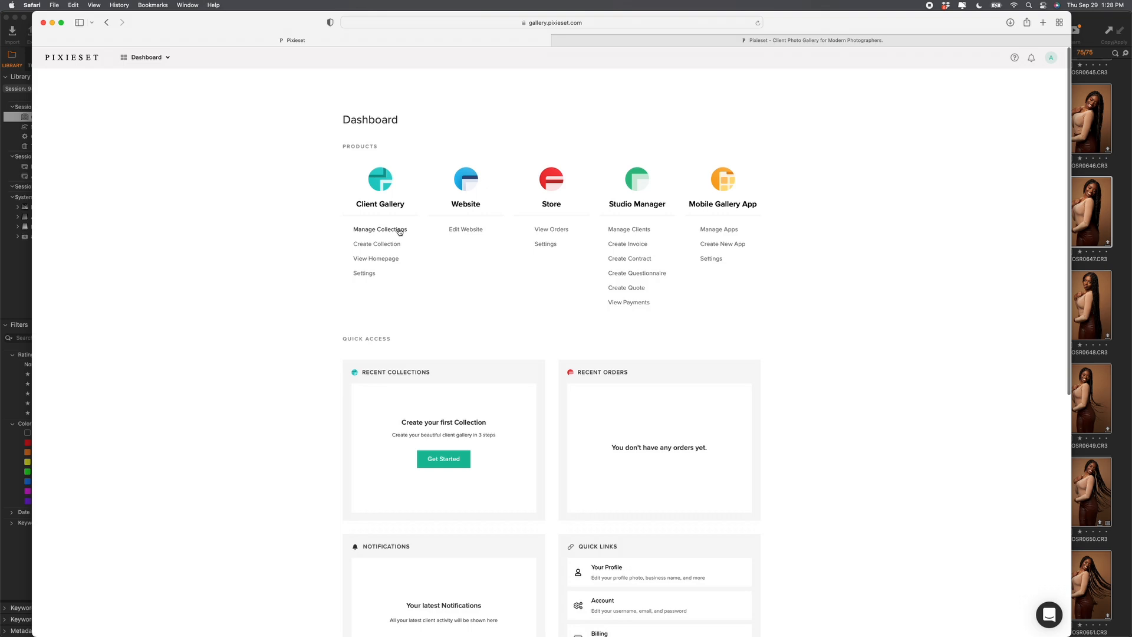
# Step: Go to Client Gallery collections, dismiss the survey, and choose to create your own
pyautogui.click(400, 230)
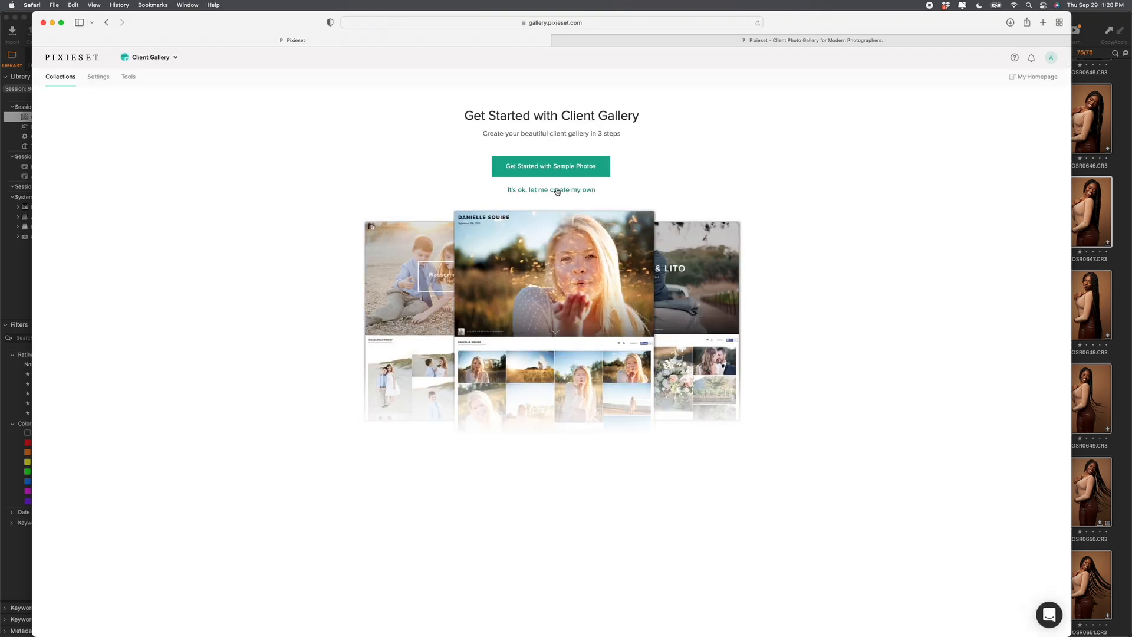
pyautogui.click(540, 190)
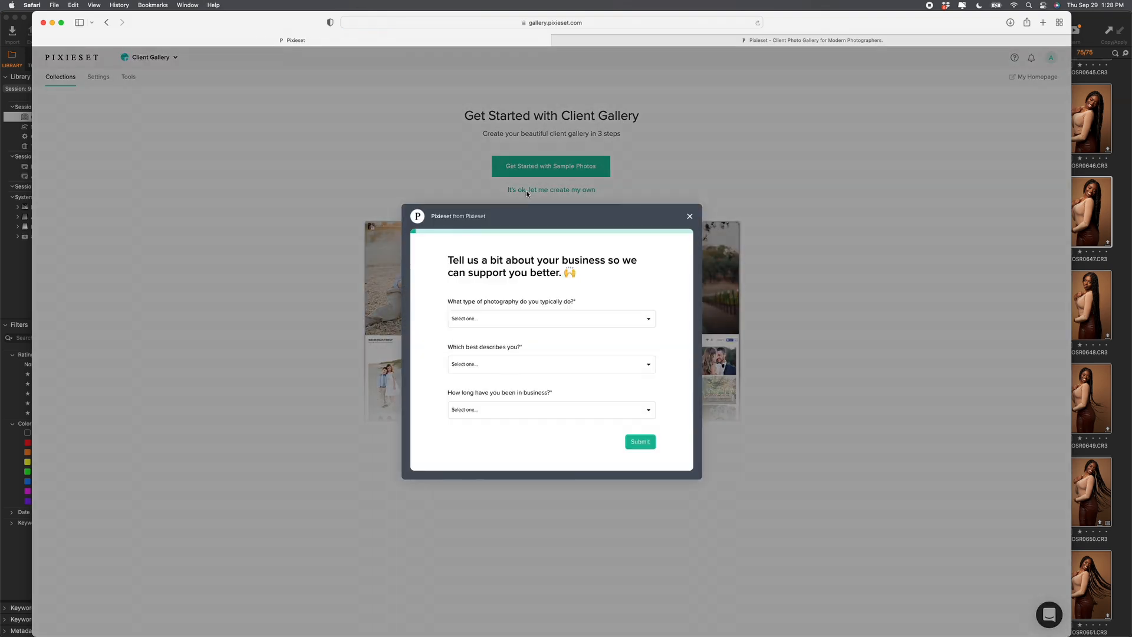
pyautogui.click(689, 217)
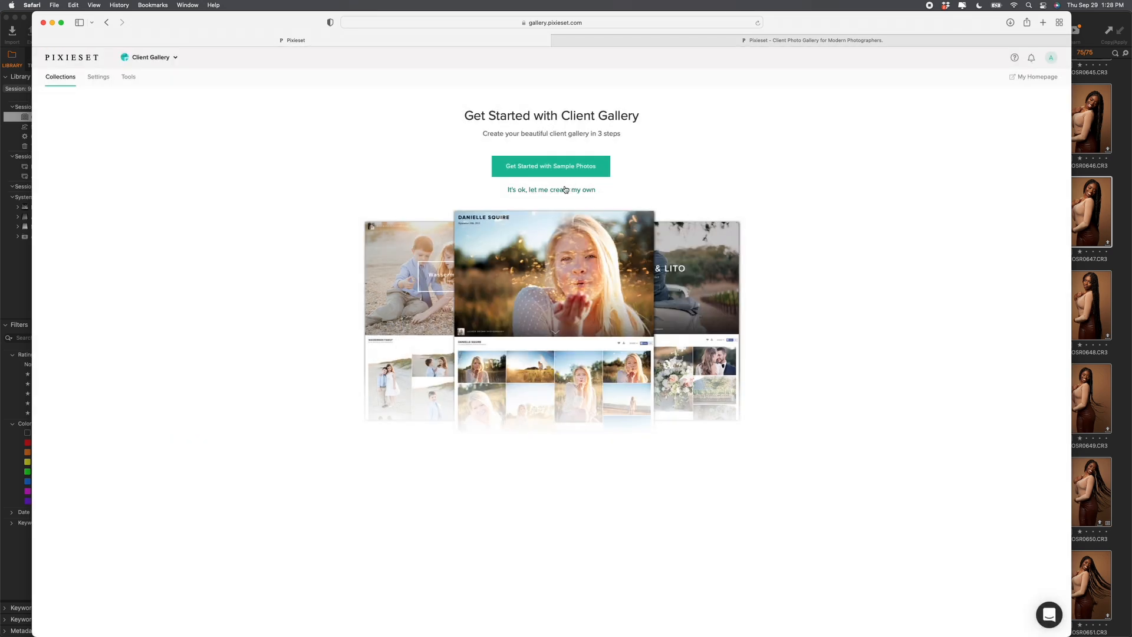
pyautogui.click(539, 189)
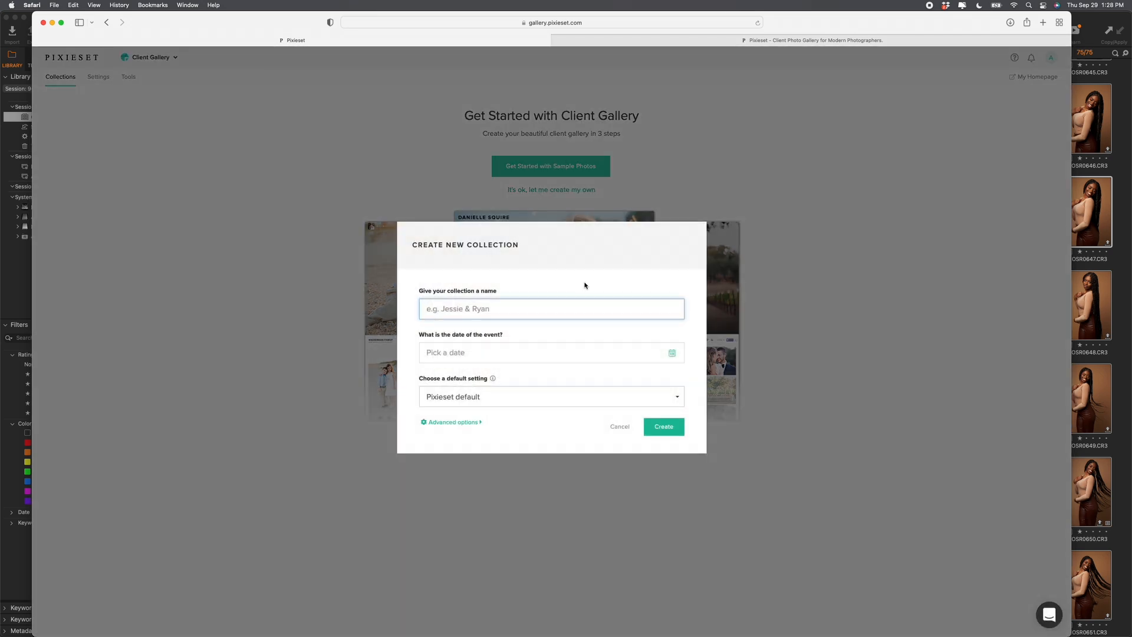
# Step: Name the new collection MASTERCLASS and create it
pyautogui.write('Maste4r')
pyautogui.press('BackSpace')
pyautogui.click(661, 428)
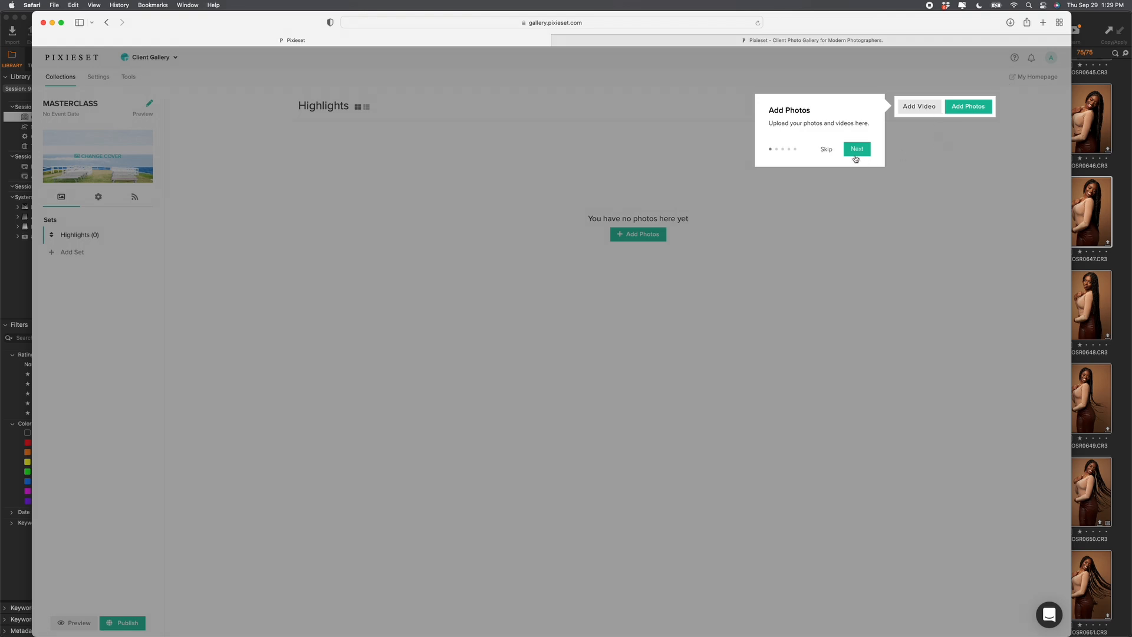
# Step: Step through the introductory tour popups to the end
pyautogui.click(855, 158)
pyautogui.click(265, 207)
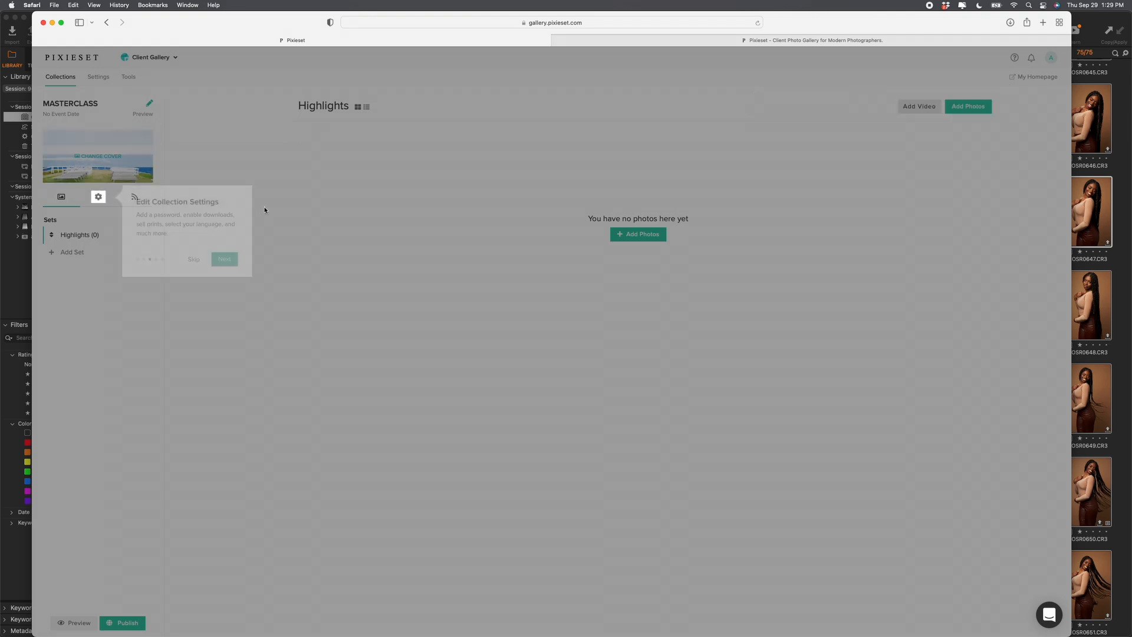
pyautogui.click(224, 258)
pyautogui.click(967, 147)
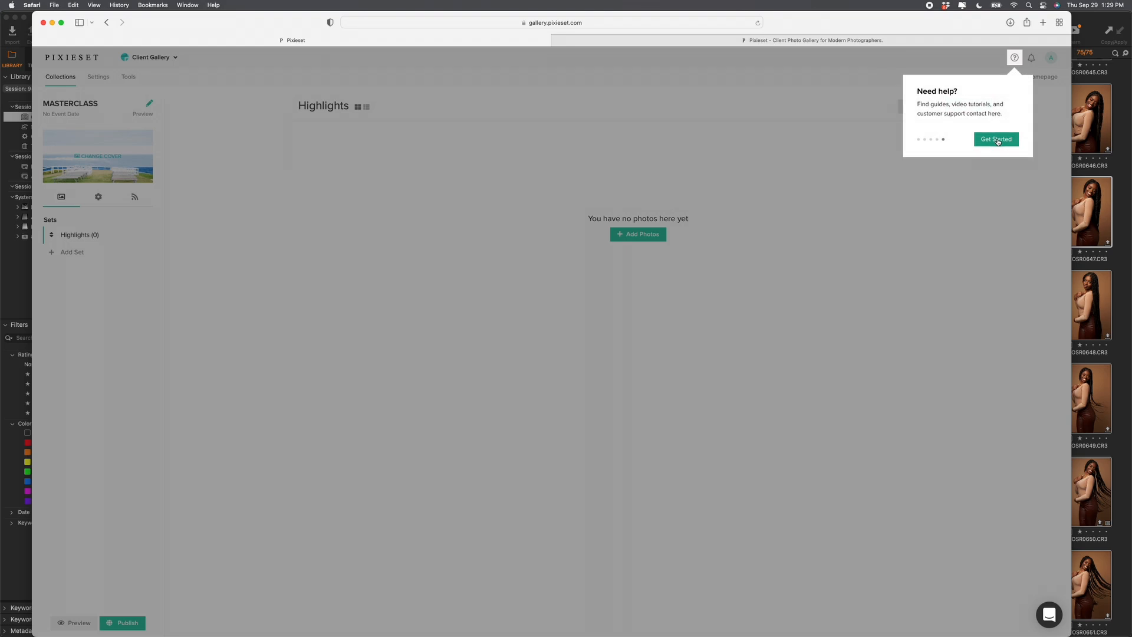
pyautogui.click(998, 142)
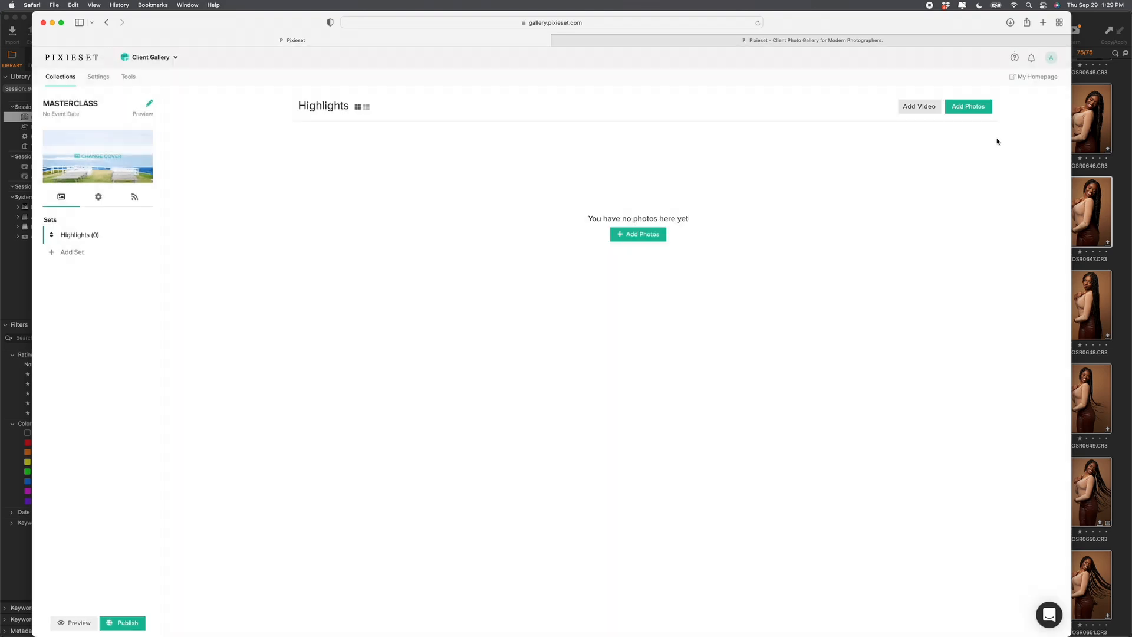
# Step: Start adding photos to Highlights and open the drive's 2022 > Sep. > 9-29-2022 Master > Output > Proofs folder
pyautogui.click(633, 242)
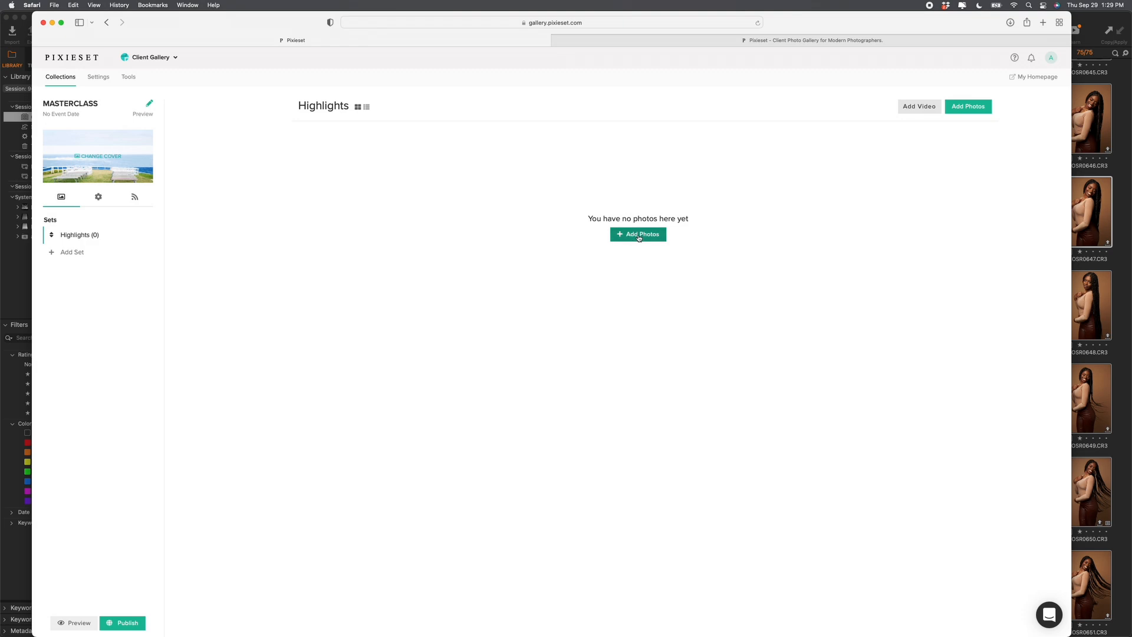
pyautogui.hotkey('ctrl', 'Up')
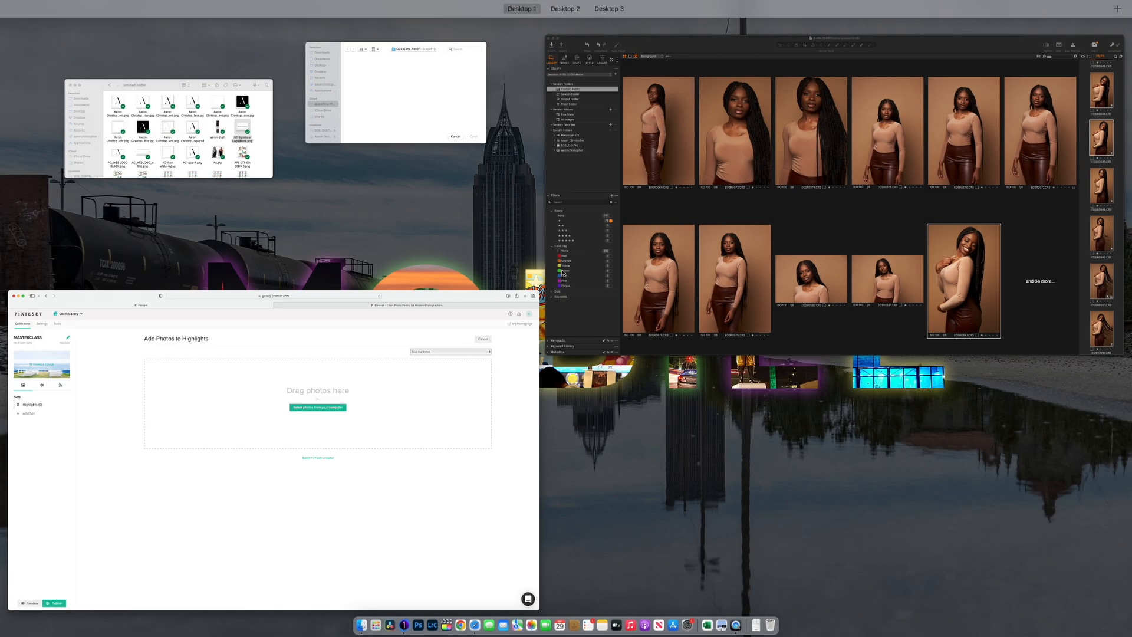
pyautogui.click(251, 125)
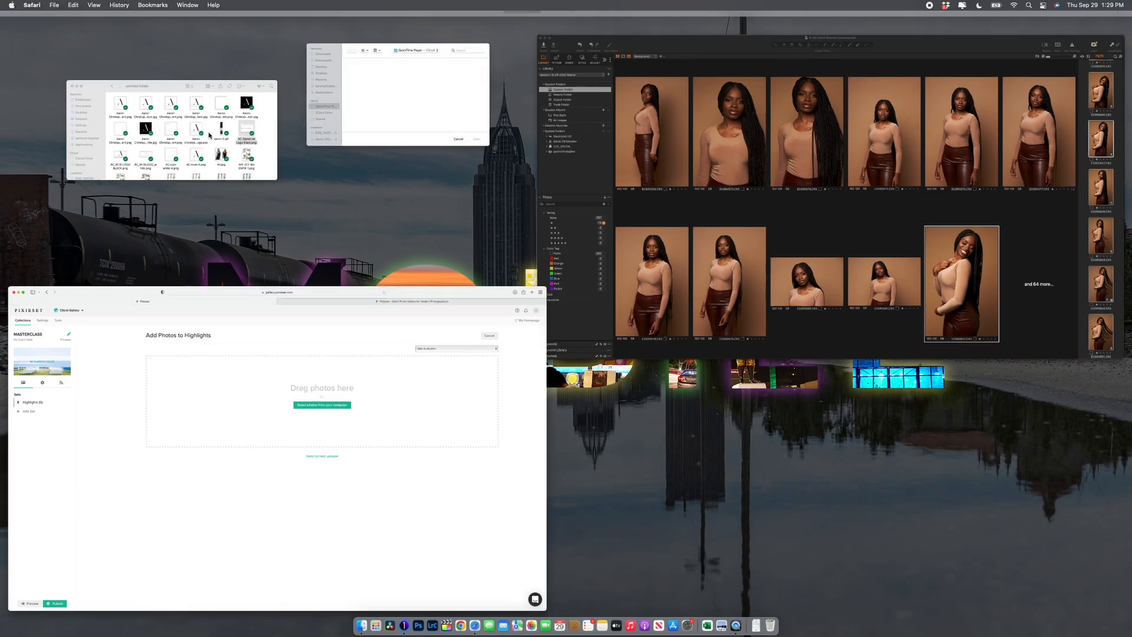
pyautogui.scroll(-3, 247, 283)
pyautogui.click(247, 289)
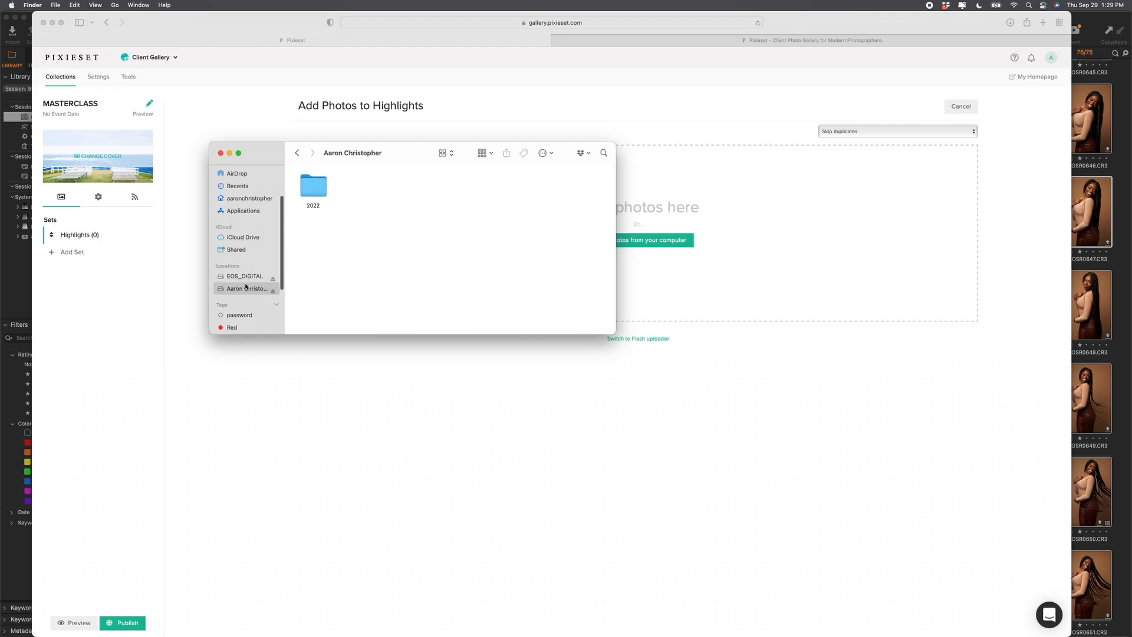
pyautogui.doubleClick(312, 186)
pyautogui.doubleClick(313, 186)
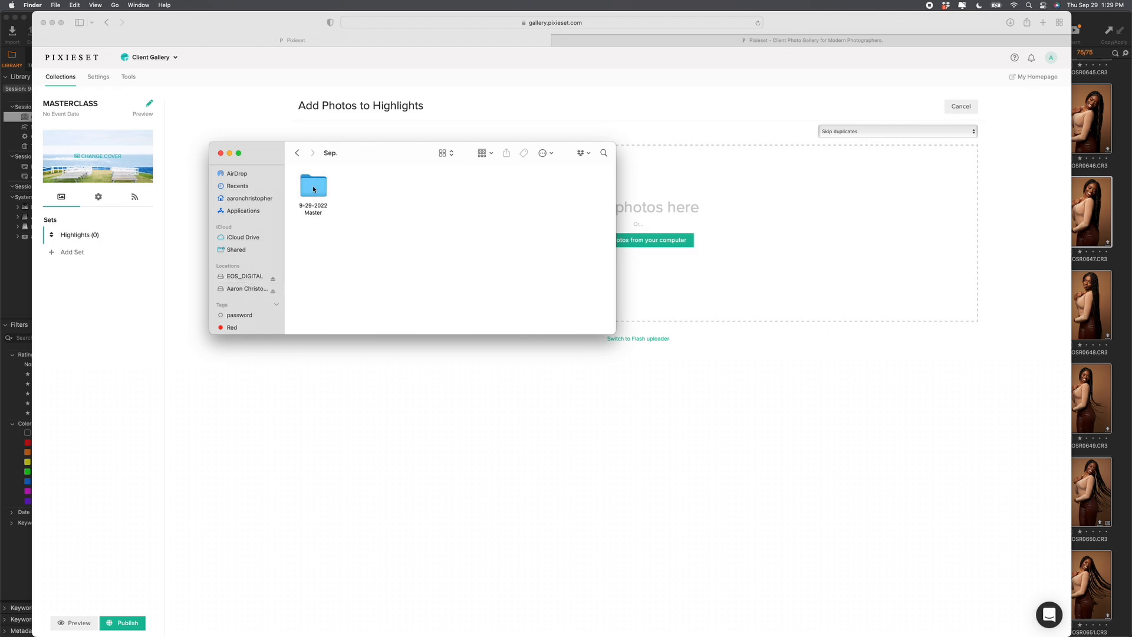
pyautogui.doubleClick(313, 187)
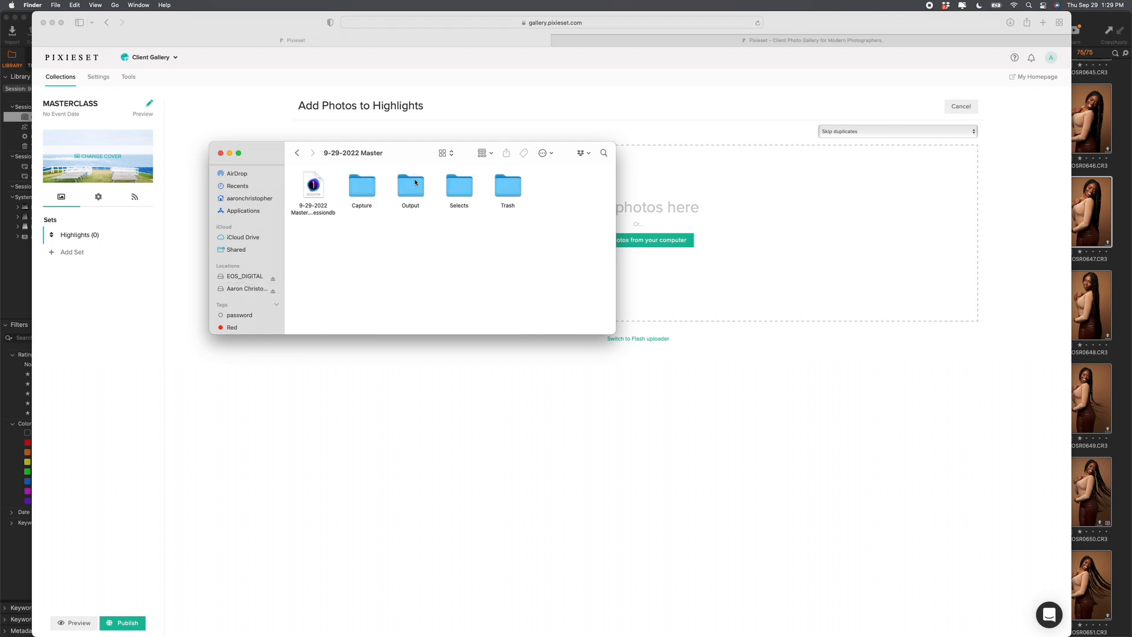
pyautogui.doubleClick(411, 187)
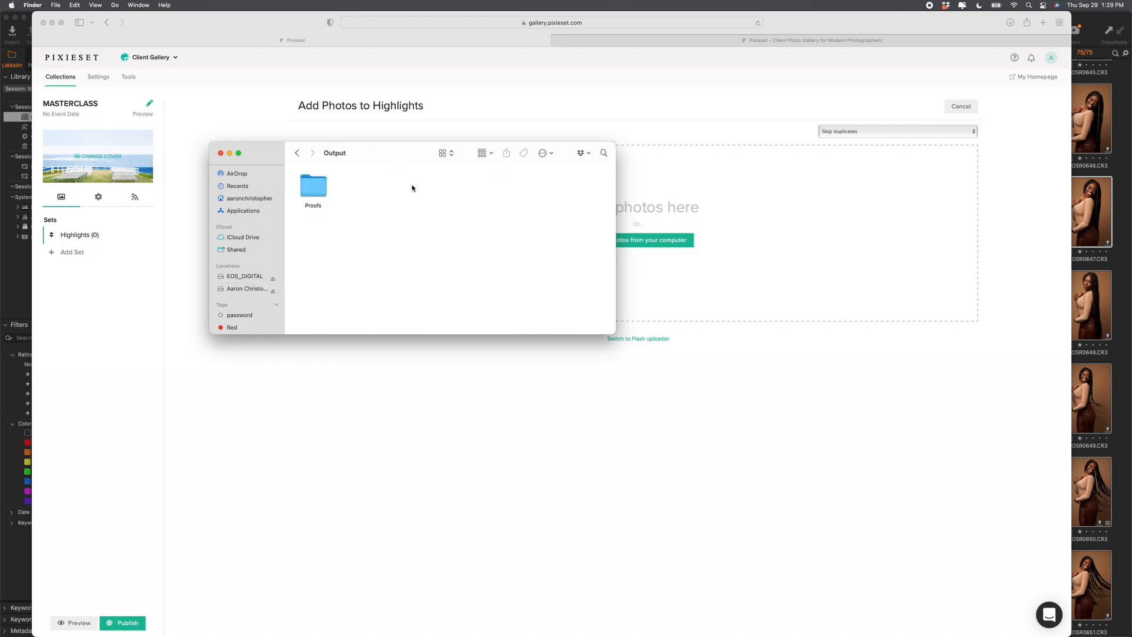
pyautogui.doubleClick(312, 187)
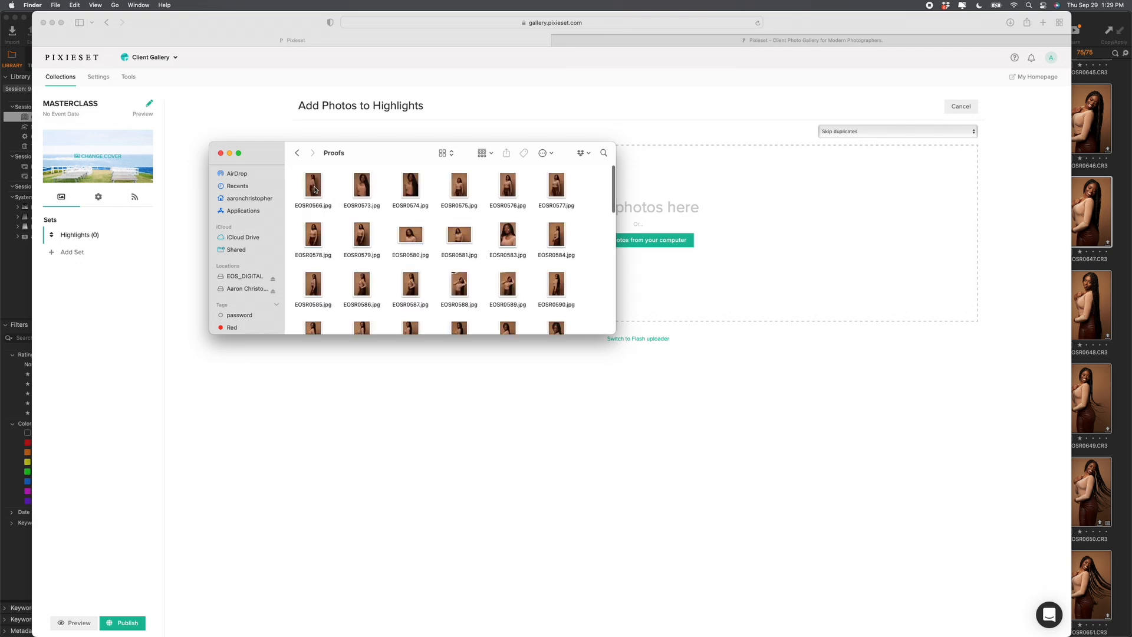
# Step: Select all the proof JPGs and drop them onto the Highlights upload zone
pyautogui.click(314, 190)
pyautogui.press('super+a')
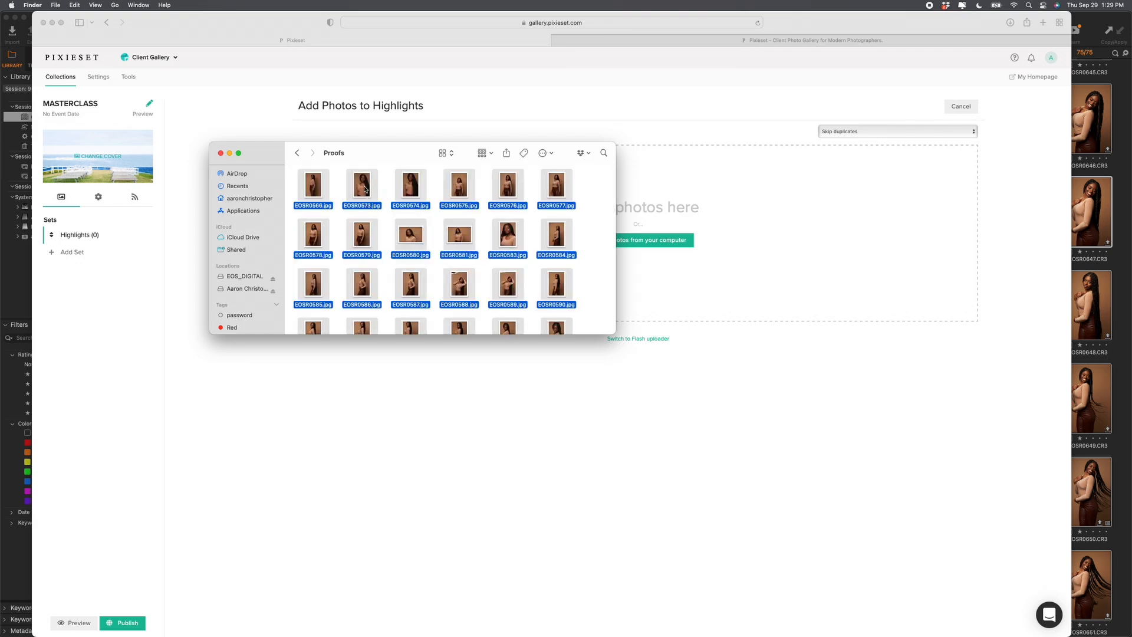
pyautogui.moveTo(363, 188)
pyautogui.mouseDown()
pyautogui.moveTo(575, 185)
pyautogui.moveTo(664, 203)
pyautogui.moveTo(375, 180)
pyautogui.mouseUp()
pyautogui.press('super+a')
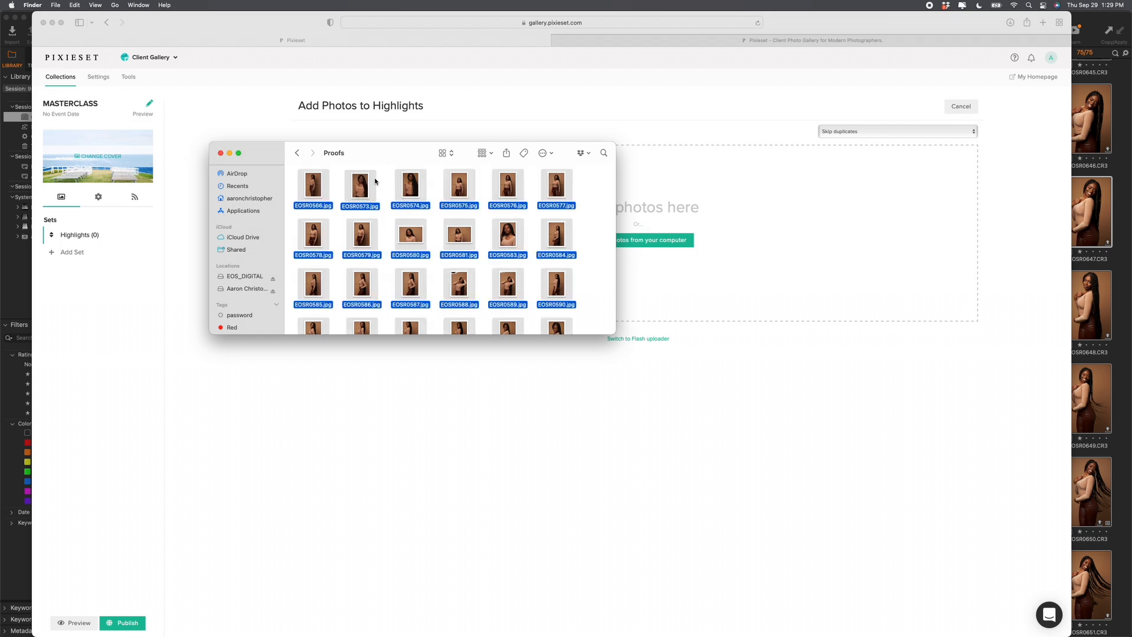
pyautogui.moveTo(557, 188); pyautogui.dragTo(666, 180)
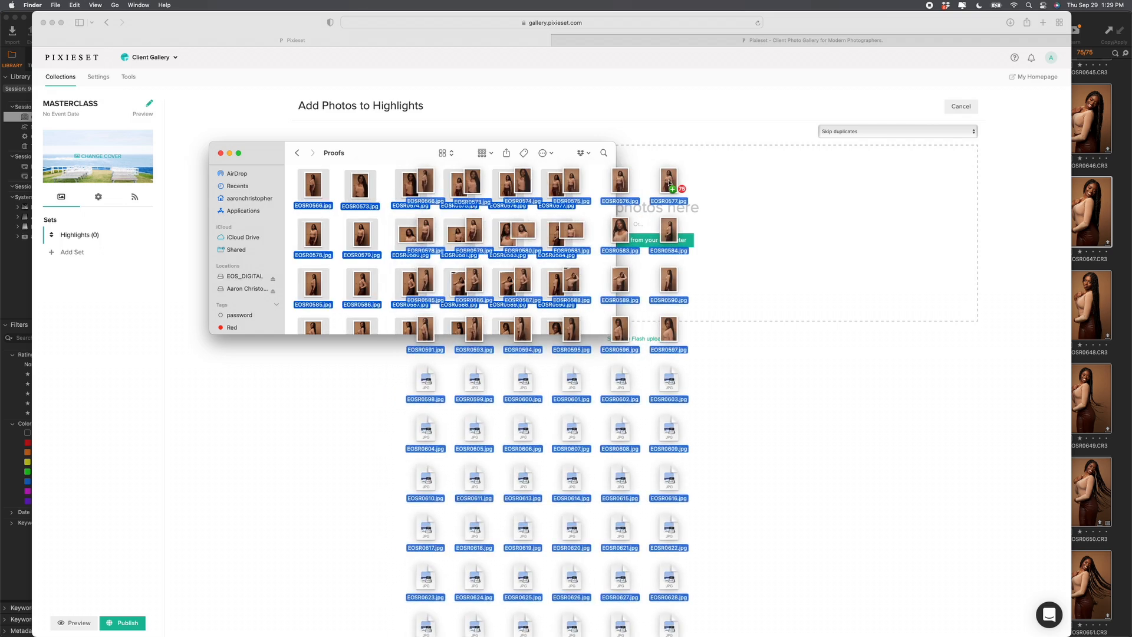
# Step: Check the upload progress, then preview EOSR0599.jpg full size from the Proofs folder
pyautogui.click(651, 126)
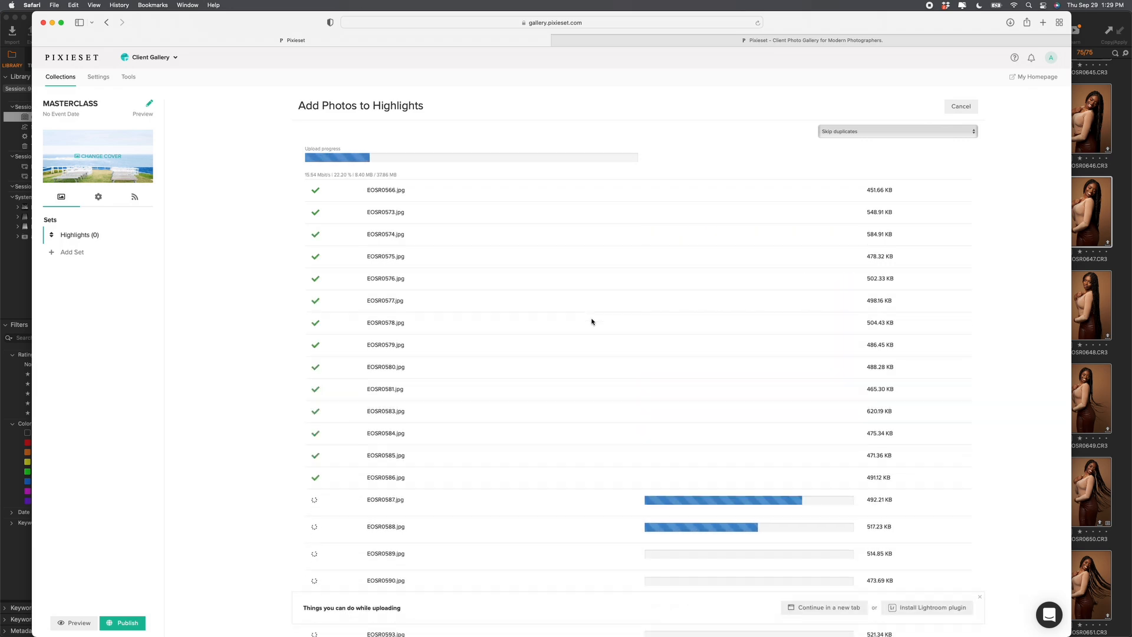
pyautogui.hotkey('ctrl', 'Up')
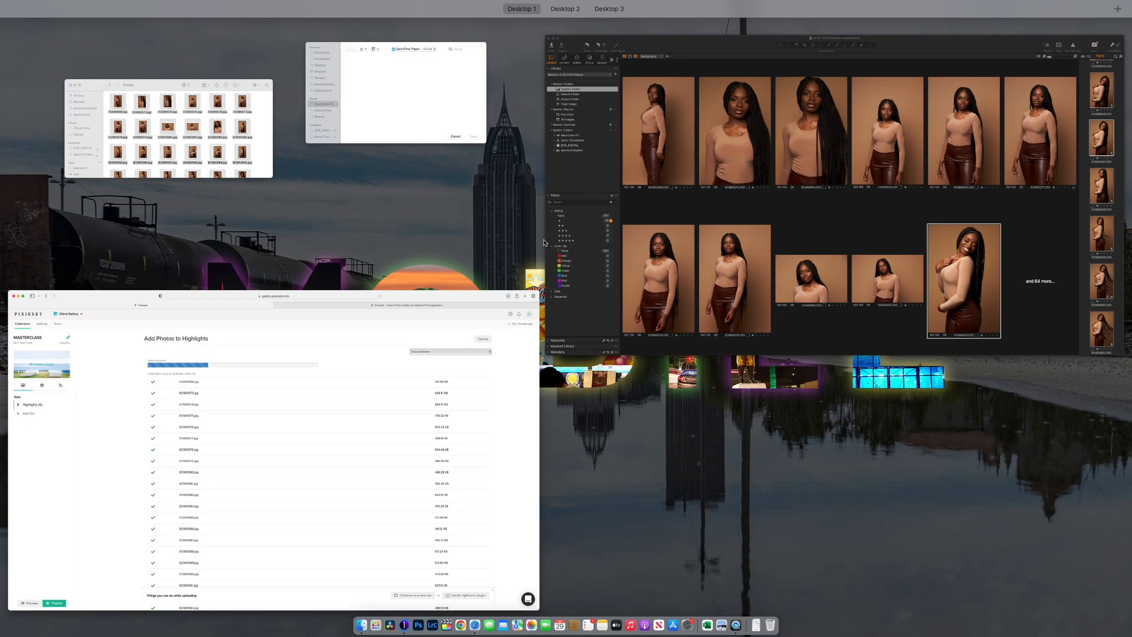
pyautogui.click(212, 125)
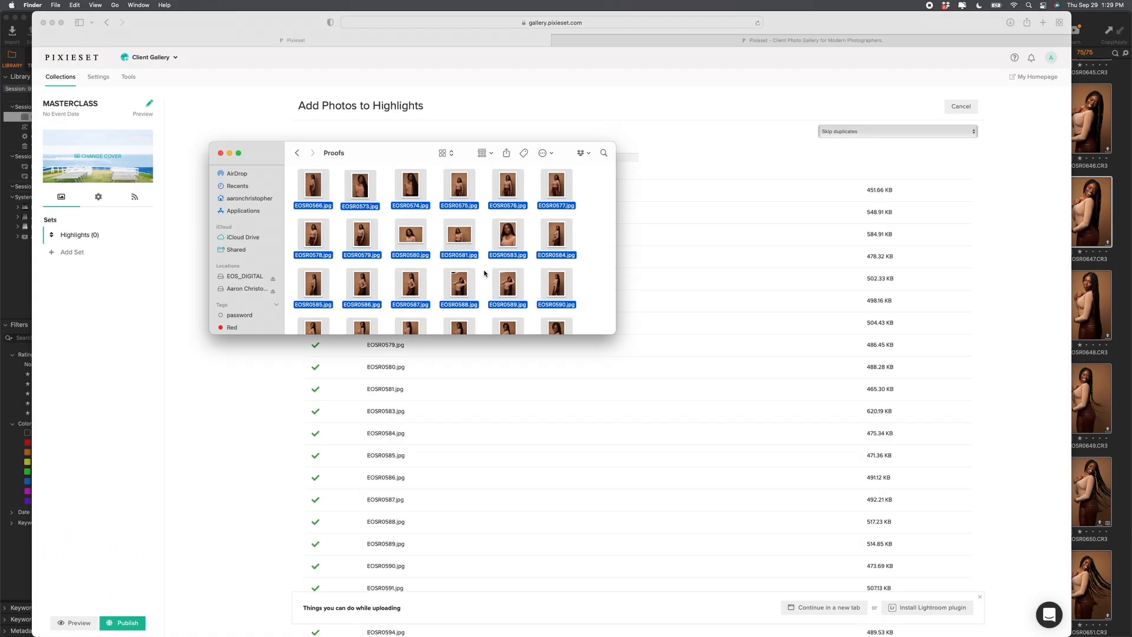
pyautogui.scroll(-5, 529, 238)
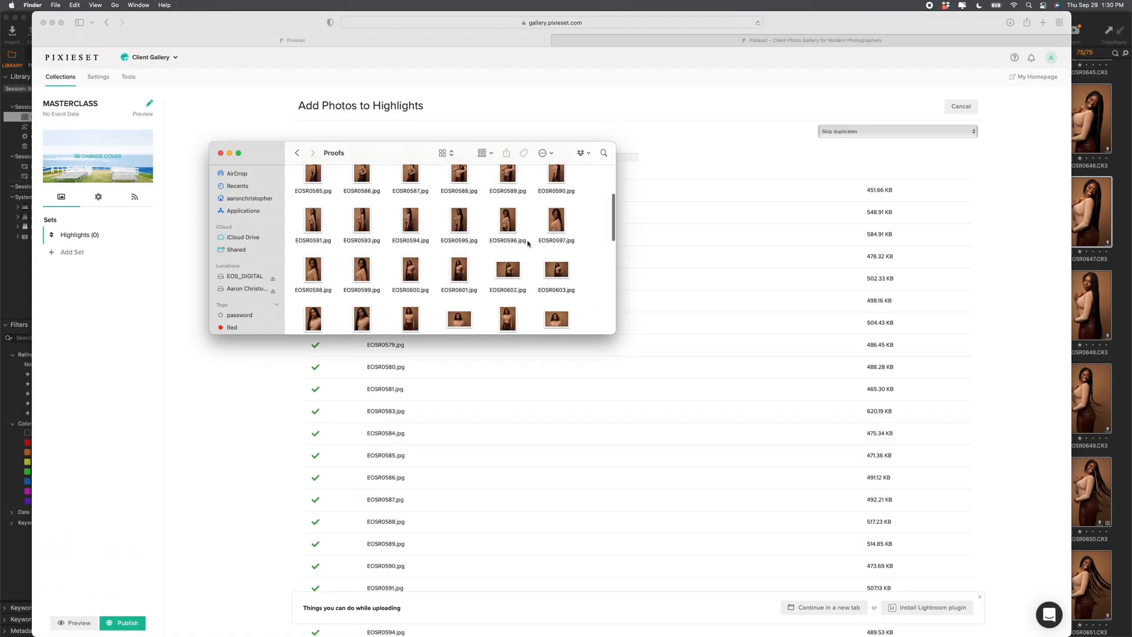
pyautogui.doubleClick(361, 194)
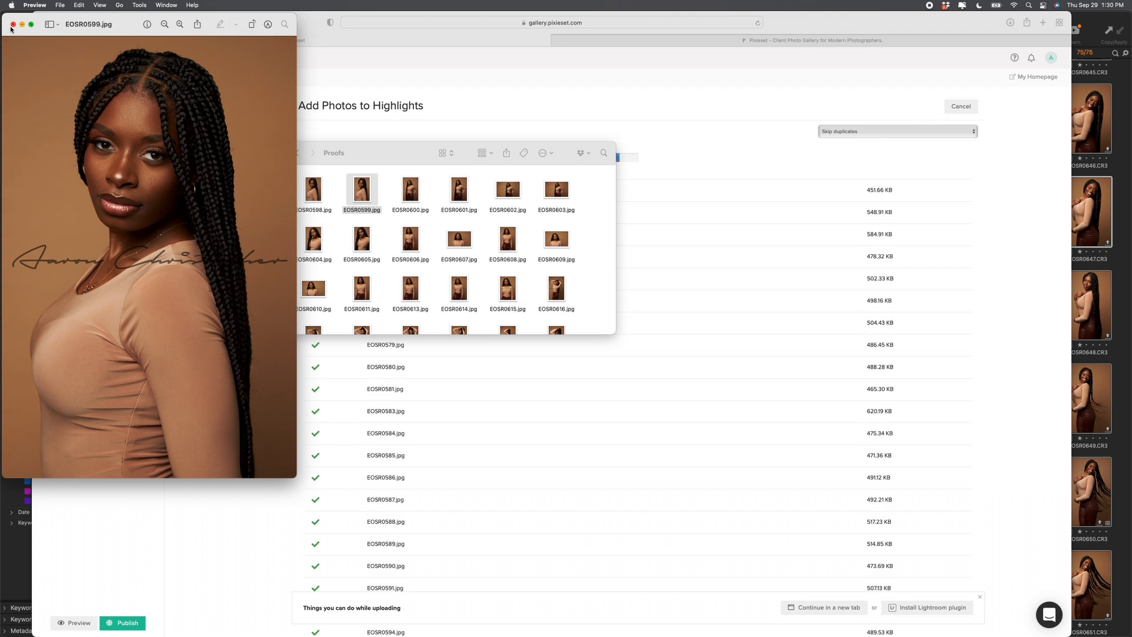
pyautogui.click(13, 24)
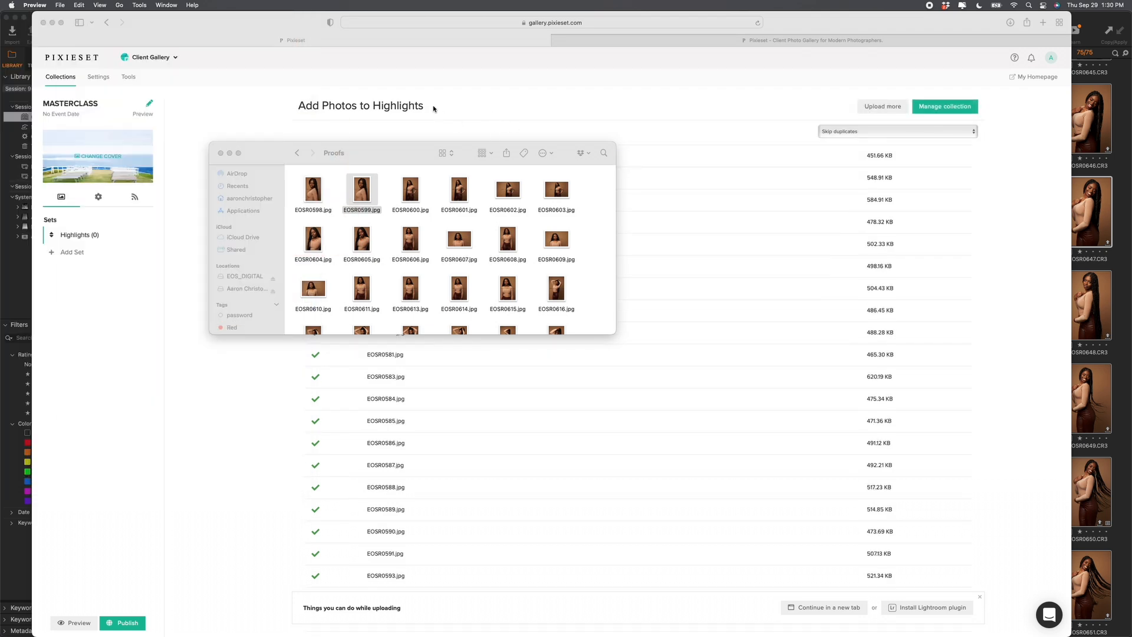
# Step: Return to the gallery upload page and switch the sidebar to collection settings
pyautogui.click(434, 109)
pyautogui.scroll(-3, 353, 416)
pyautogui.scroll(4, 353, 417)
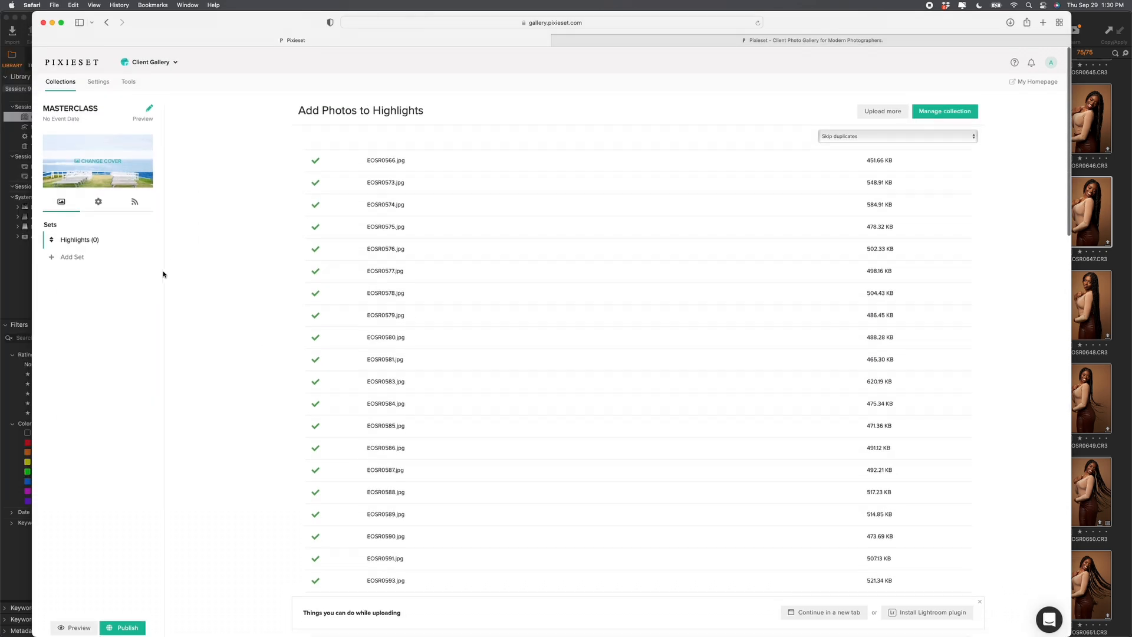
pyautogui.click(98, 197)
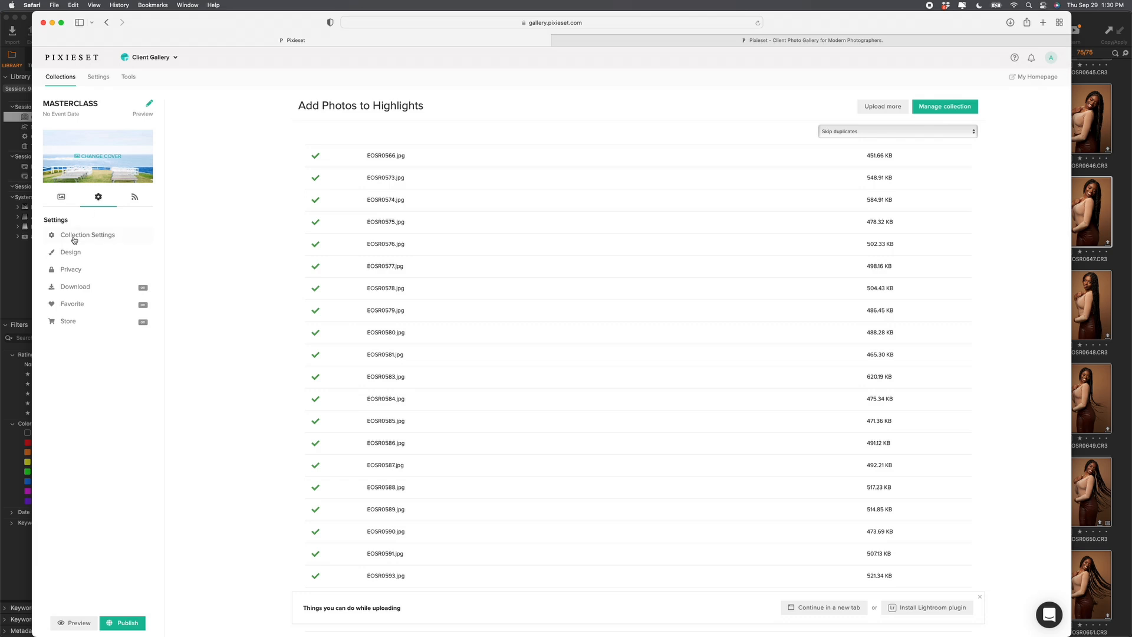
# Step: Turn off client downloads in the collection's Download settings
pyautogui.click(75, 287)
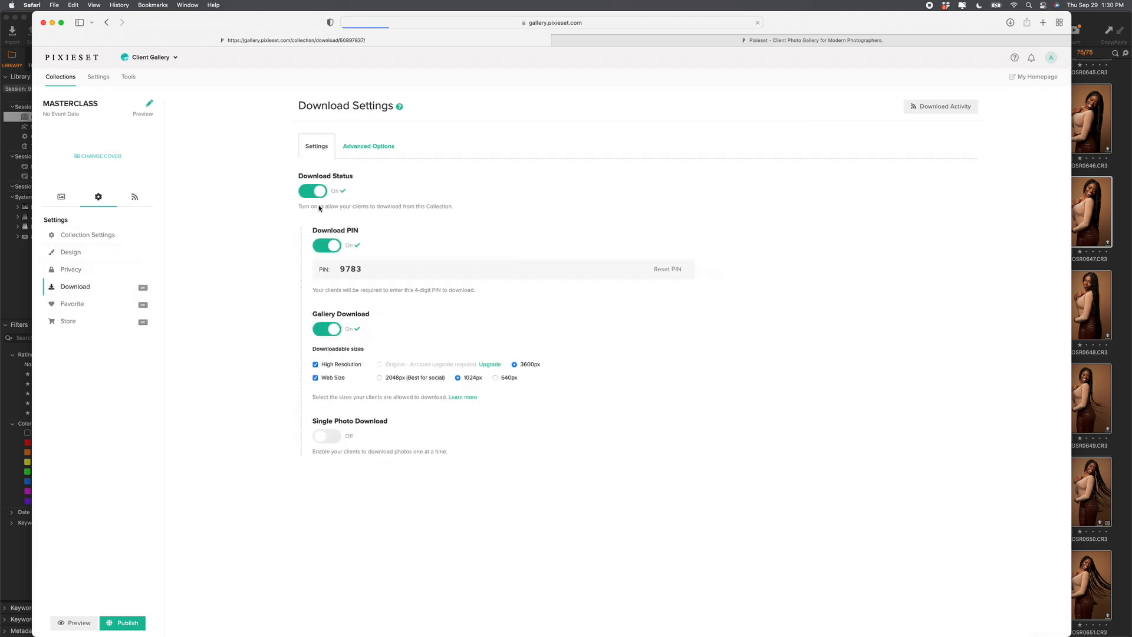
pyautogui.click(313, 191)
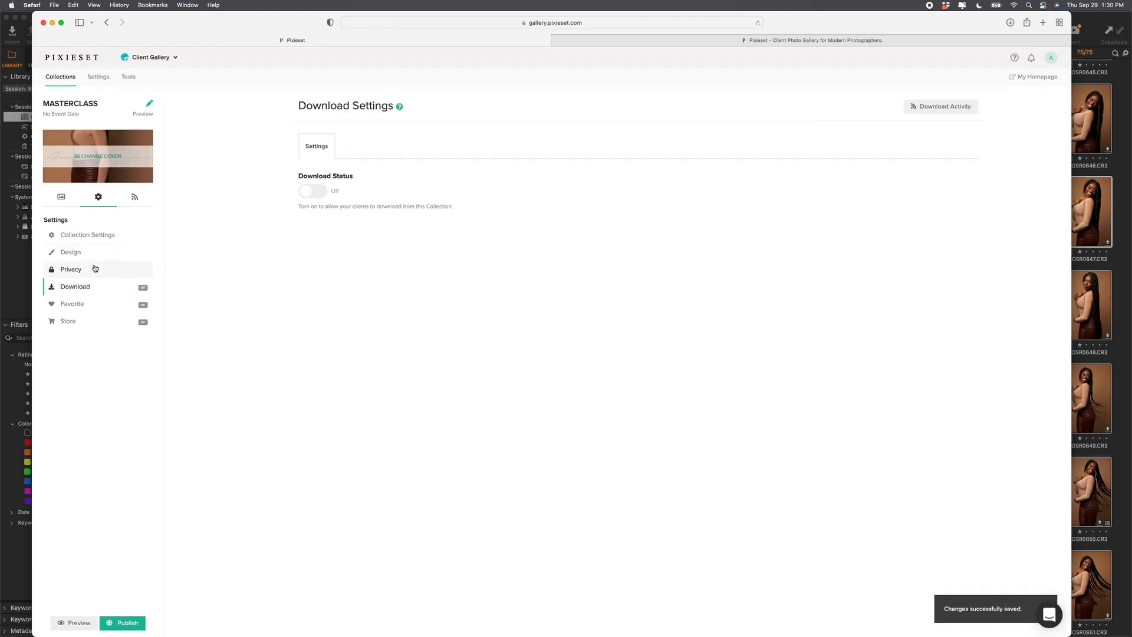
pyautogui.click(88, 235)
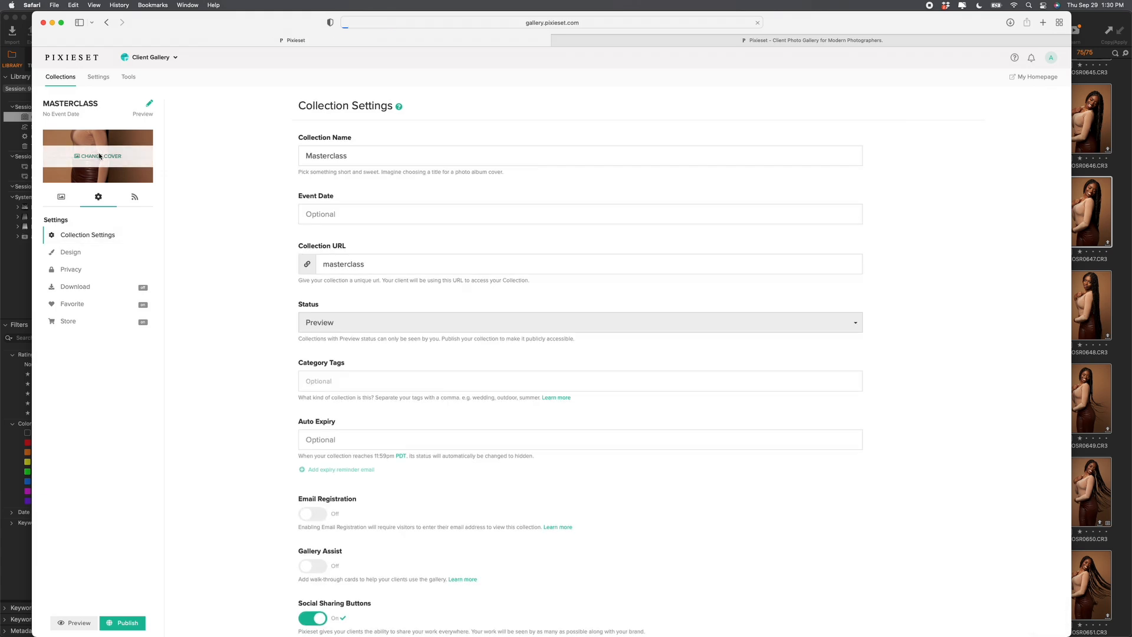
# Step: Replace the gallery cover photo with EOSR0599.jpg from the Proofs folder
pyautogui.click(70, 252)
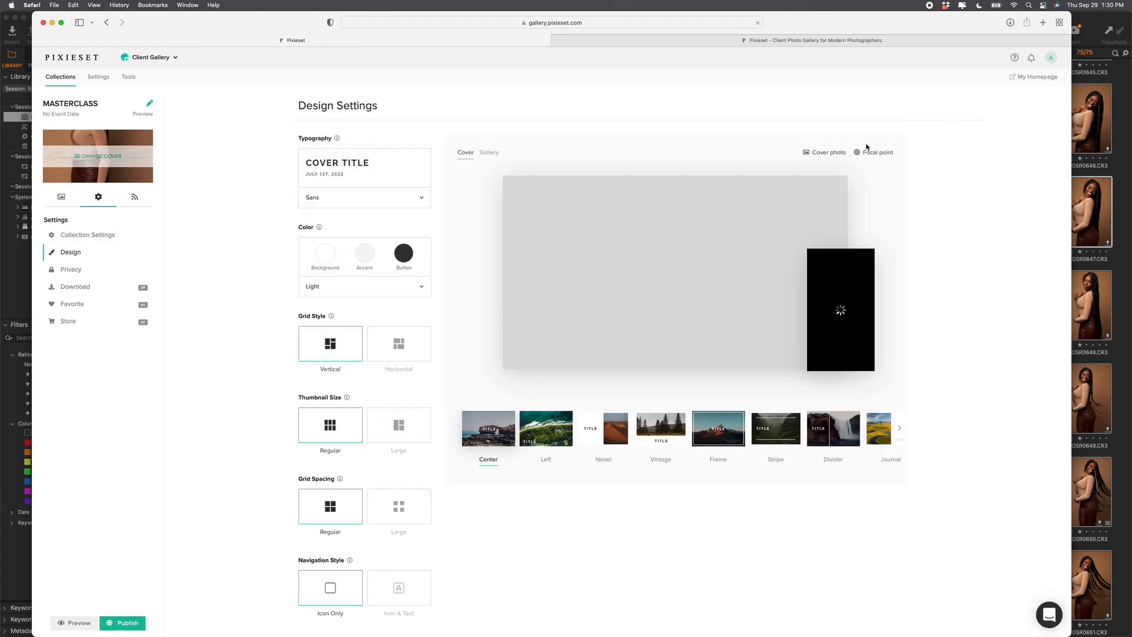
pyautogui.click(827, 153)
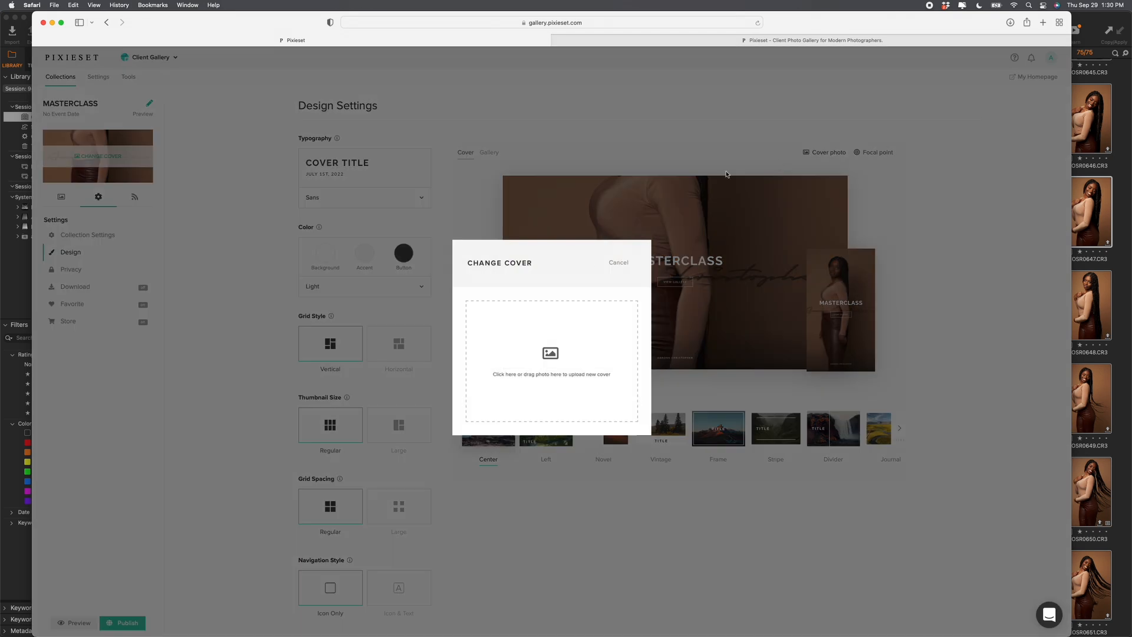
pyautogui.hotkey('ctrl', 'Up')
pyautogui.click(171, 148)
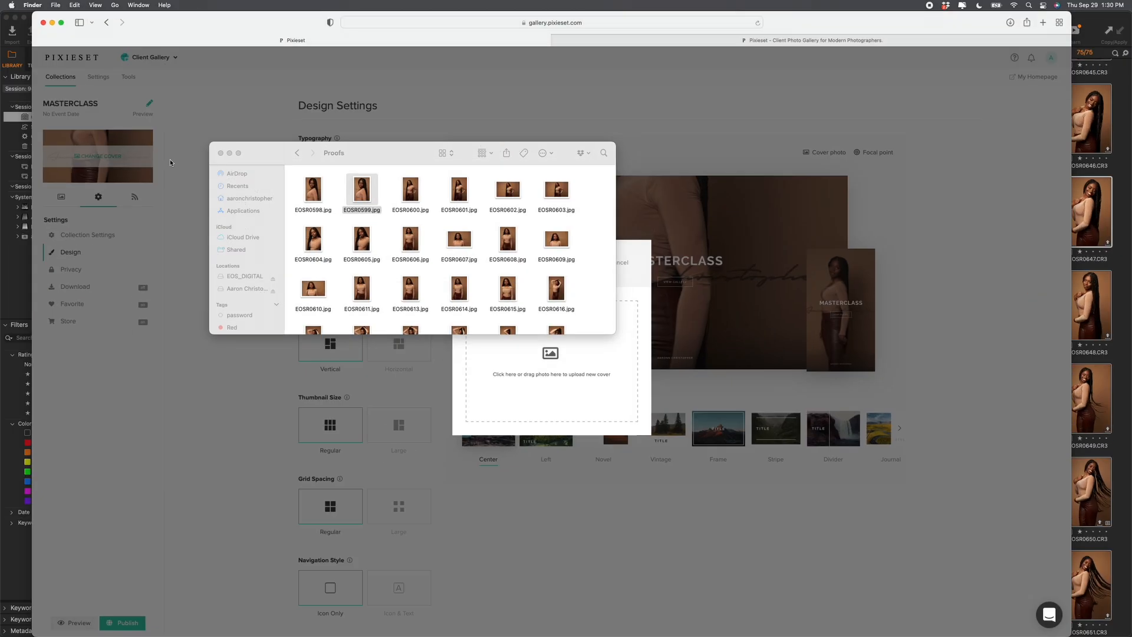
pyautogui.moveTo(360, 188); pyautogui.dragTo(495, 383)
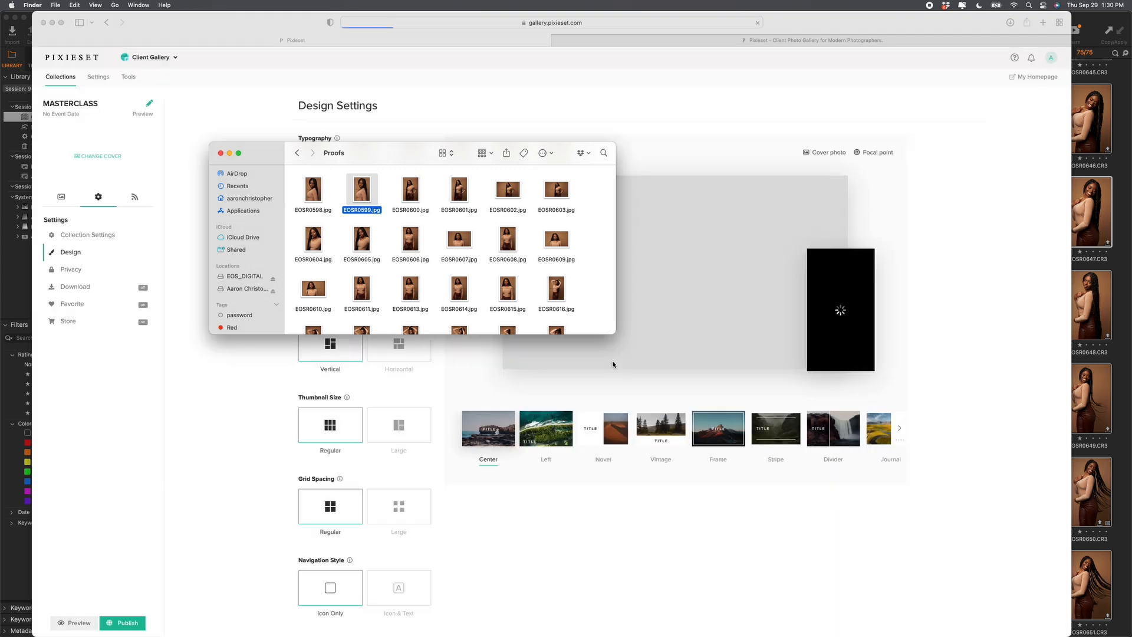
# Step: Move the cover focal point up onto the model's head and confirm it
pyautogui.click(717, 144)
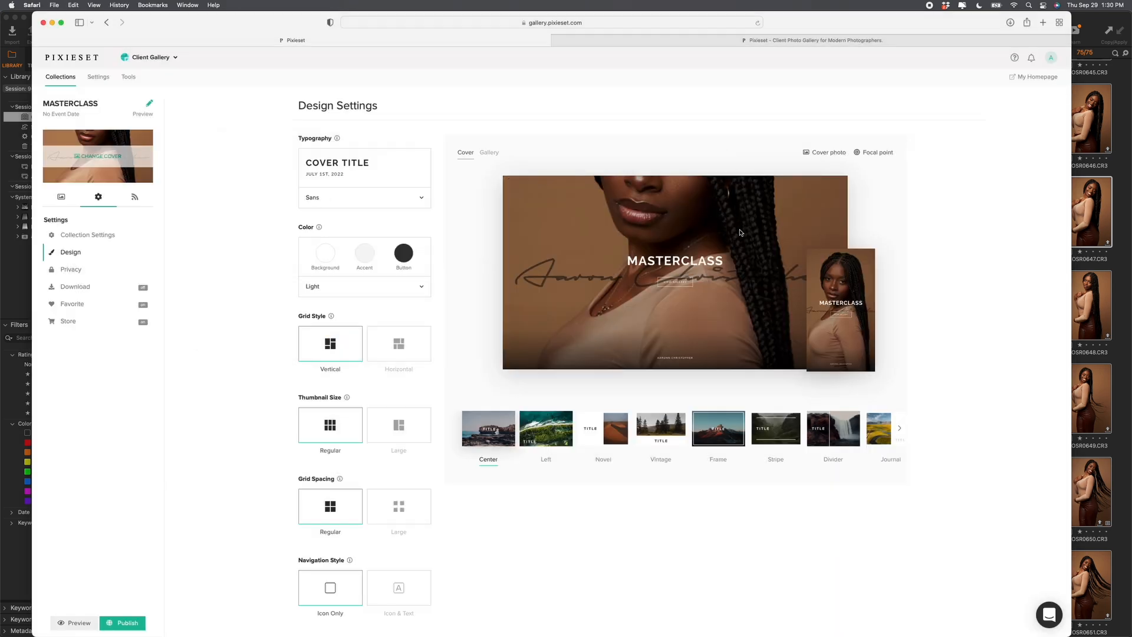
pyautogui.click(858, 154)
pyautogui.moveTo(554, 362); pyautogui.dragTo(557, 258)
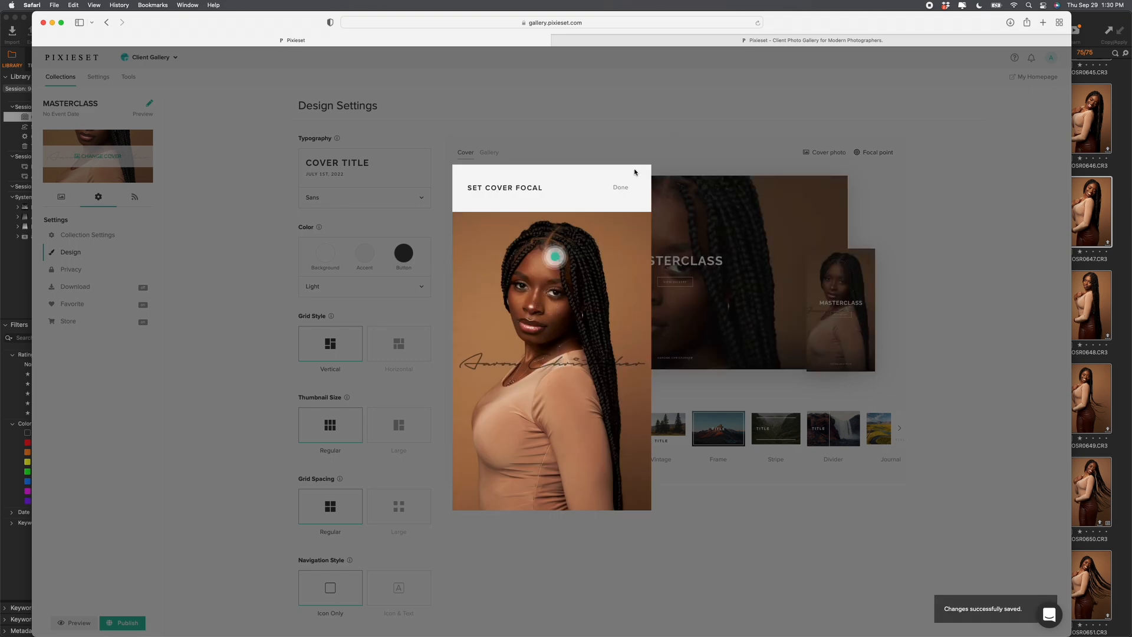
pyautogui.click(620, 187)
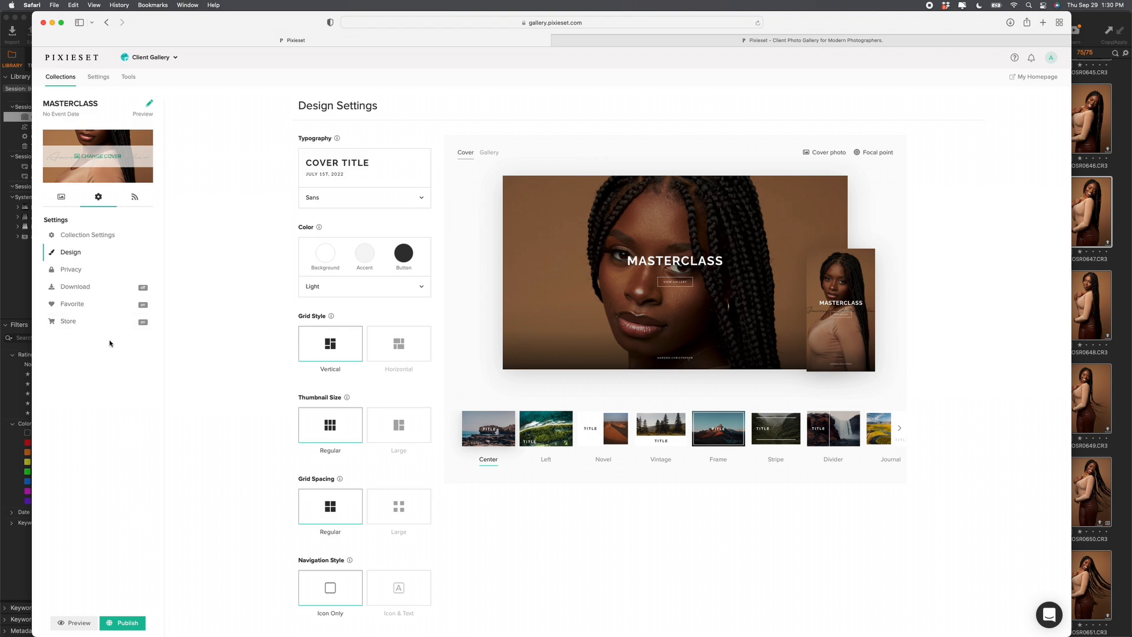
# Step: Turn off the collection's store and publish the MASTERCLASS collection
pyautogui.click(94, 322)
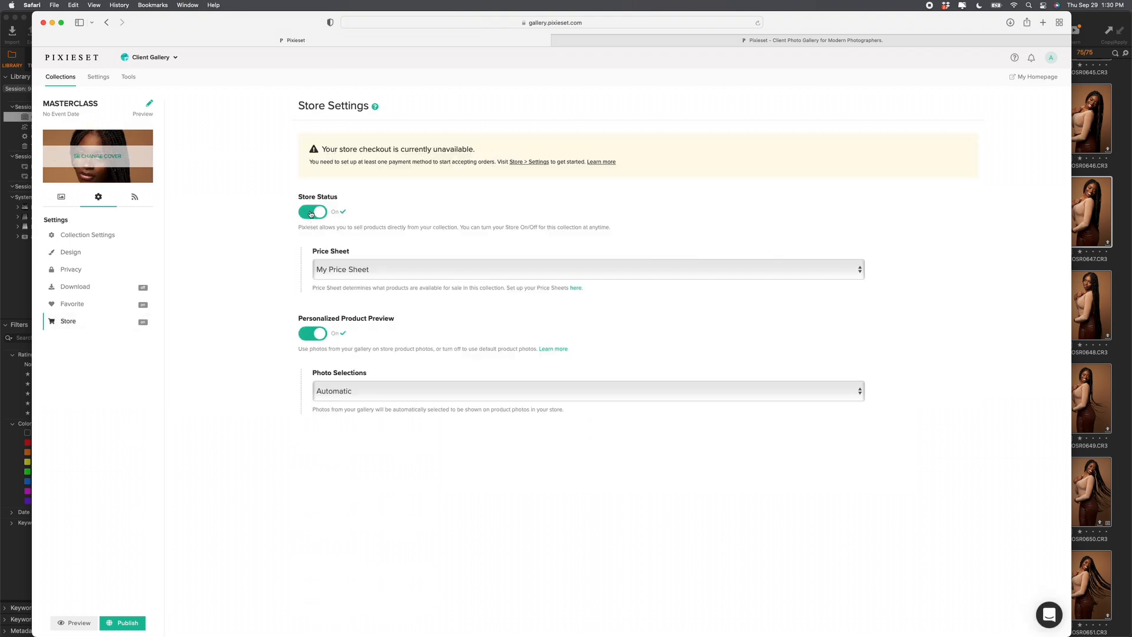
pyautogui.click(312, 212)
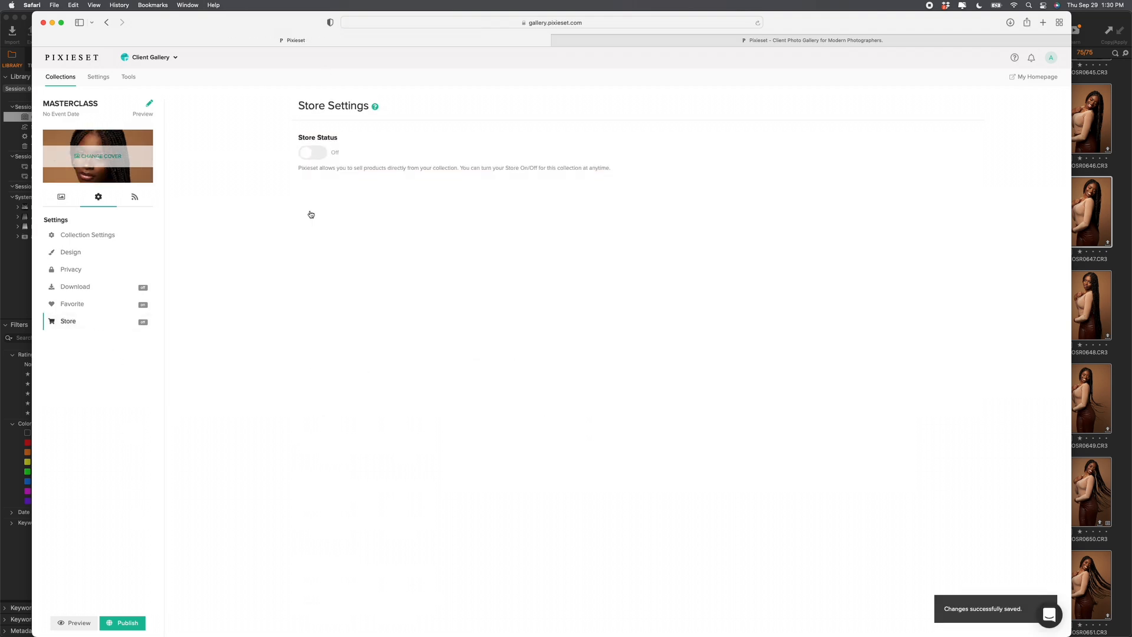
pyautogui.click(122, 624)
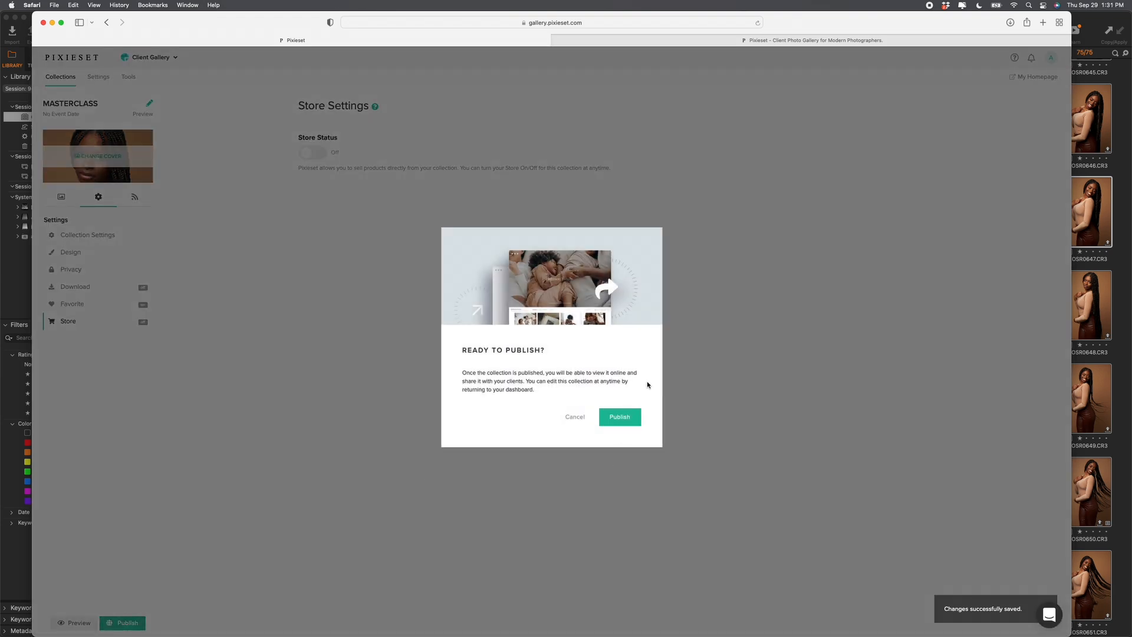
pyautogui.click(611, 425)
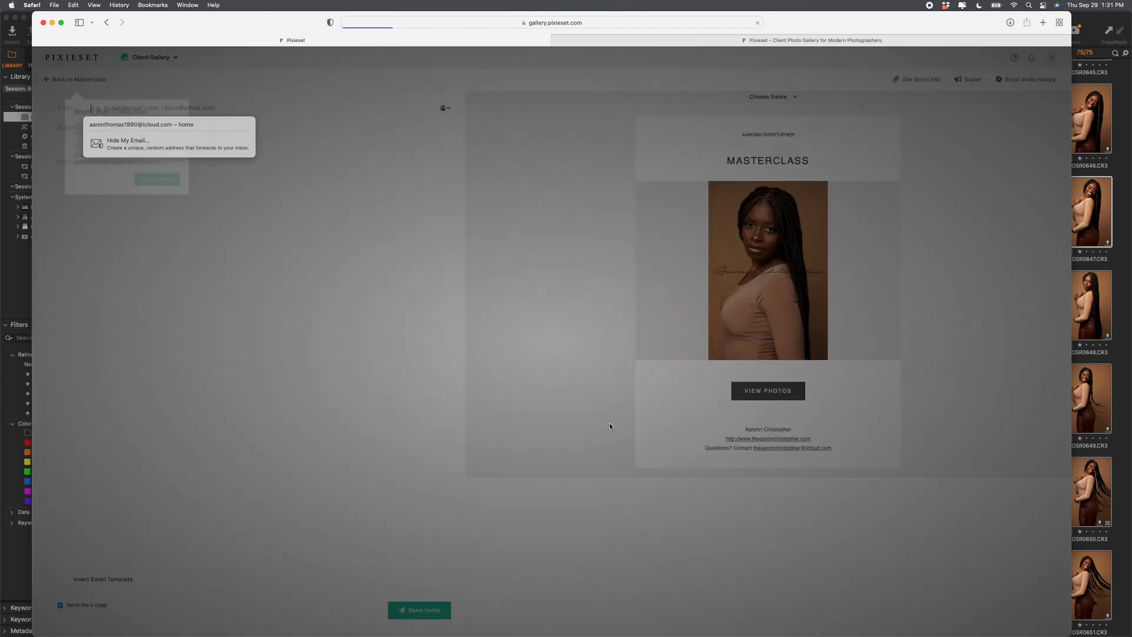
pyautogui.click(136, 170)
pyautogui.click(109, 105)
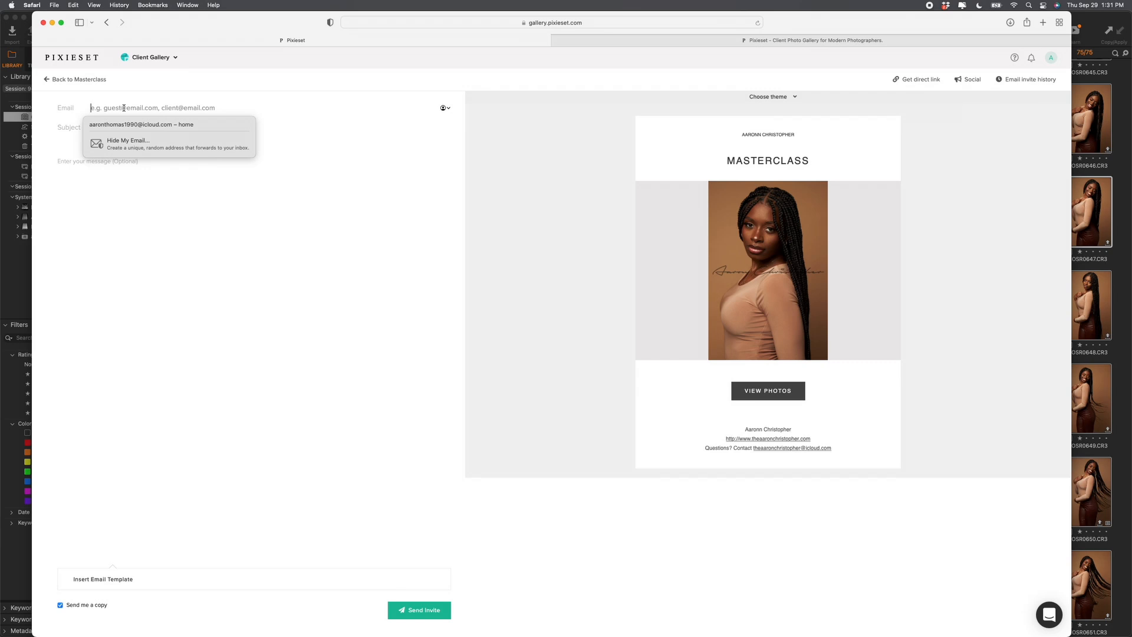
# Step: Enter the client's e-mail and an invite message, then send the invite
pyautogui.click(132, 125)
pyautogui.click(100, 176)
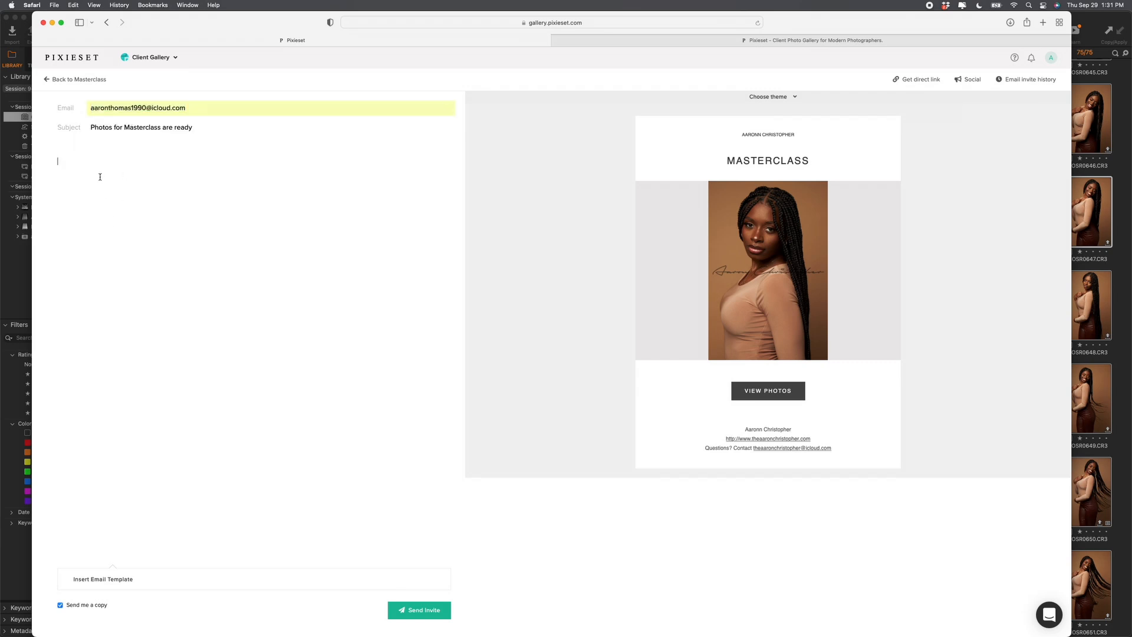
pyautogui.write('hello')
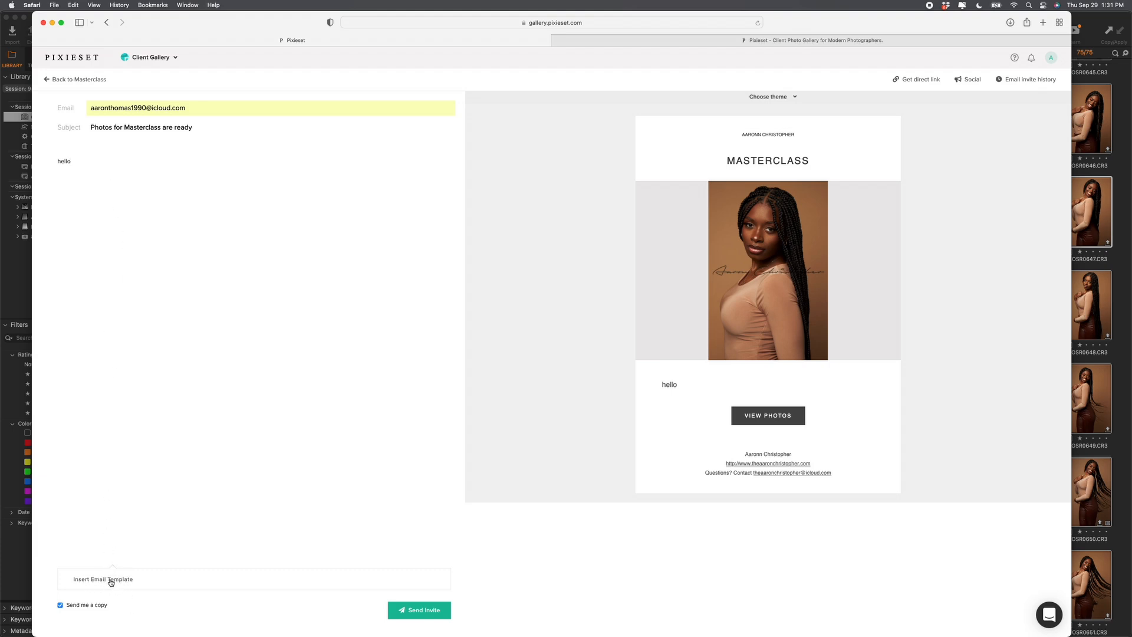
pyautogui.click(425, 611)
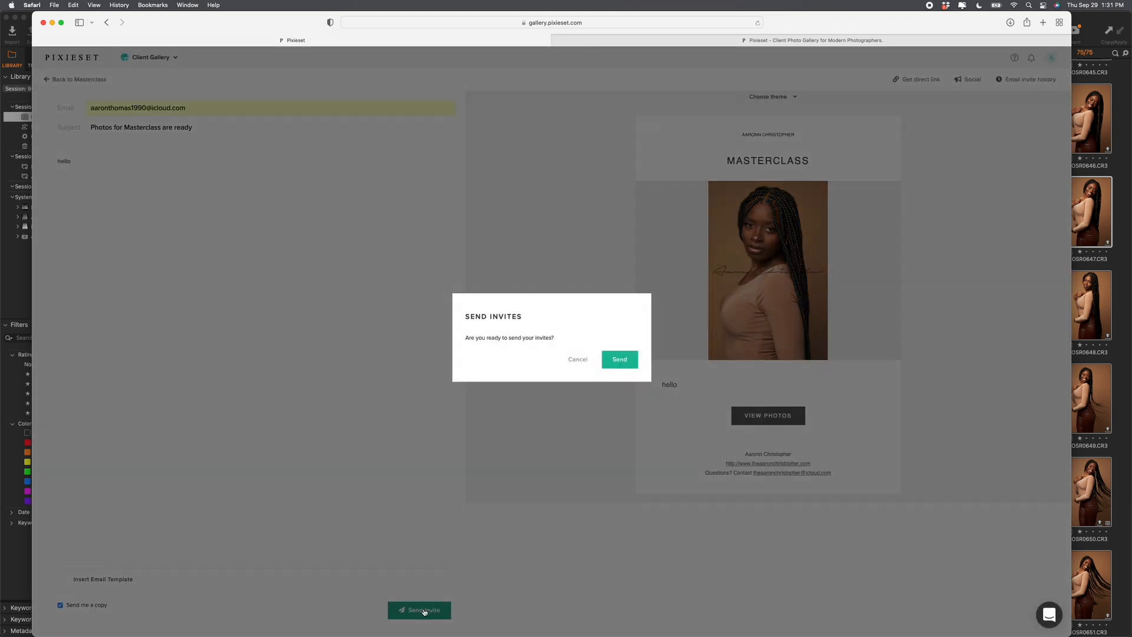
pyautogui.click(616, 361)
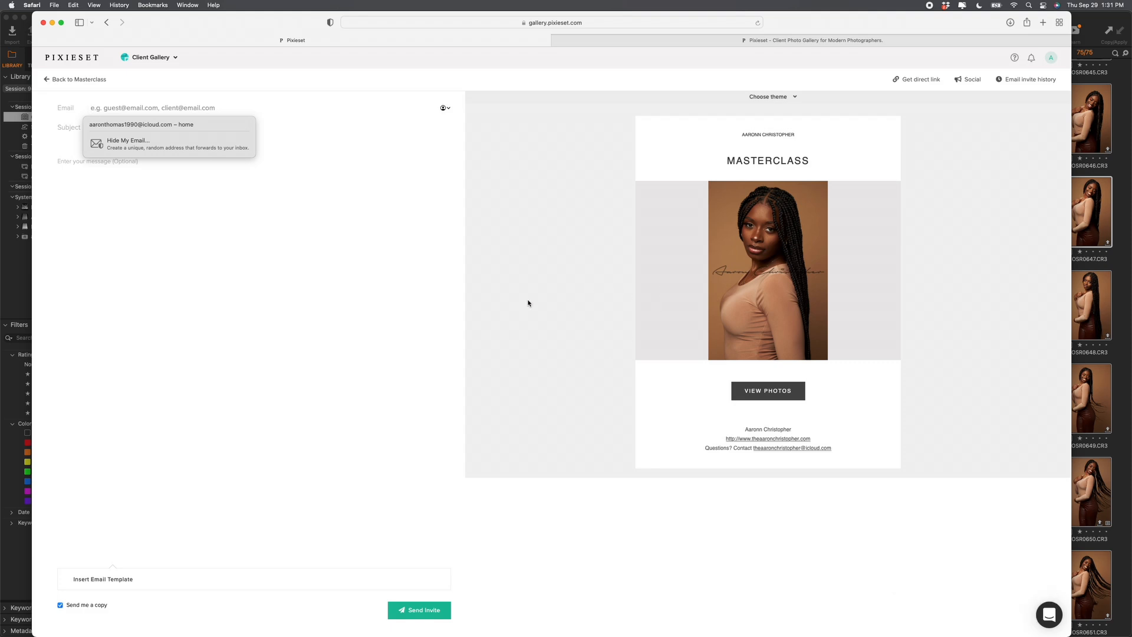
pyautogui.hotkey('ctrl', 'Up')
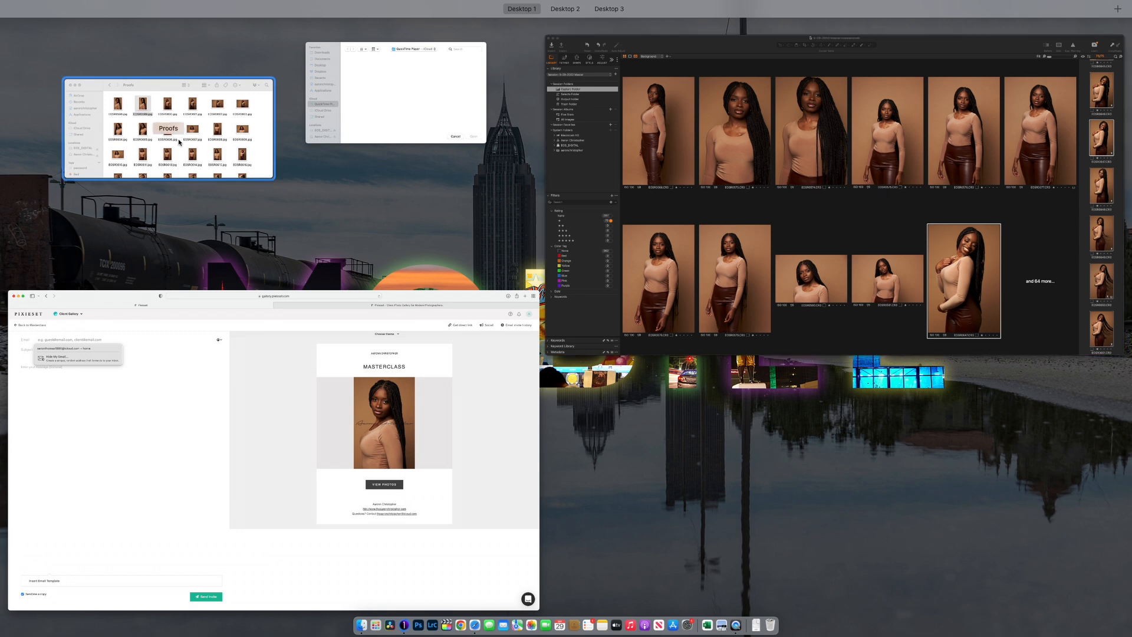
pyautogui.click(455, 419)
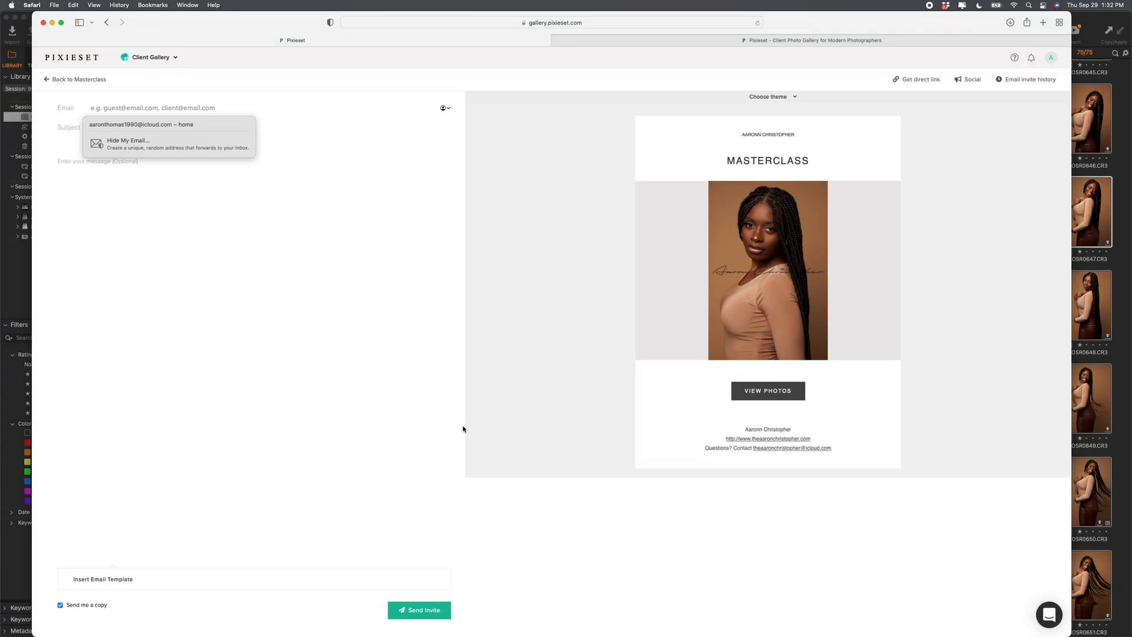
# Step: Open the emailed gallery link in Chrome and scroll through the watermarked portrait proofs
pyautogui.moveTo(545, 627)
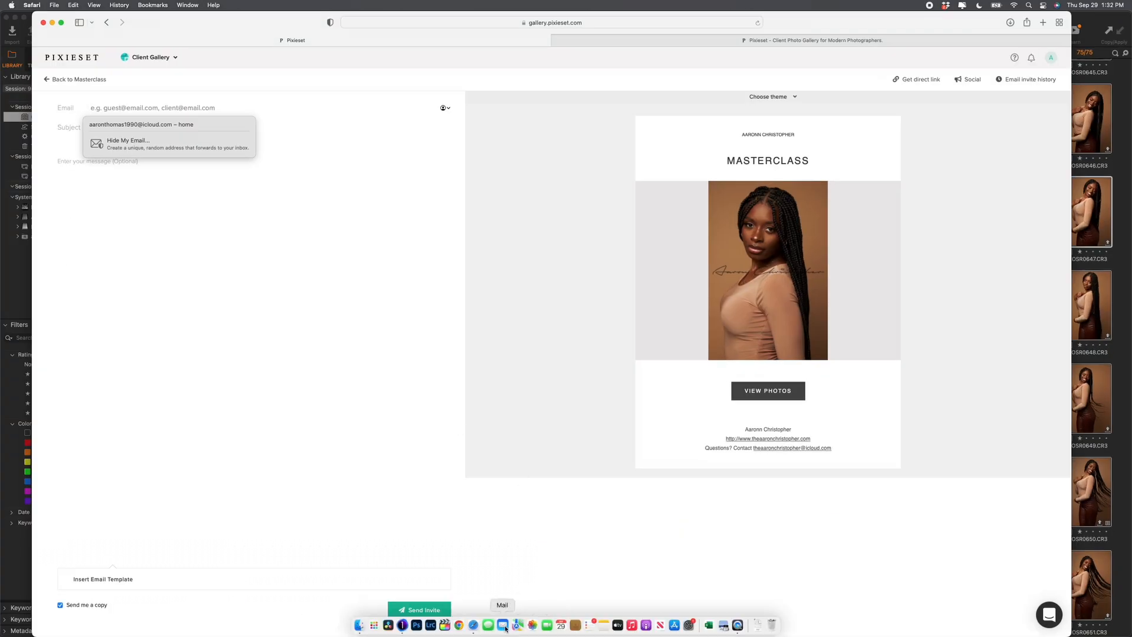
pyautogui.click(459, 625)
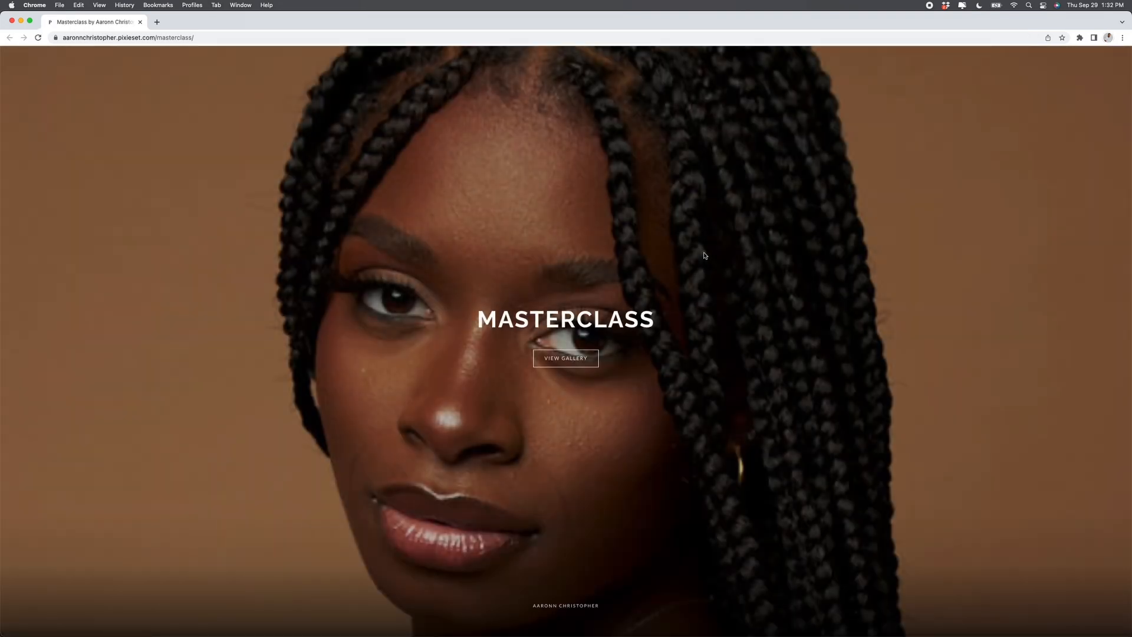
pyautogui.scroll(-1, 636, 330)
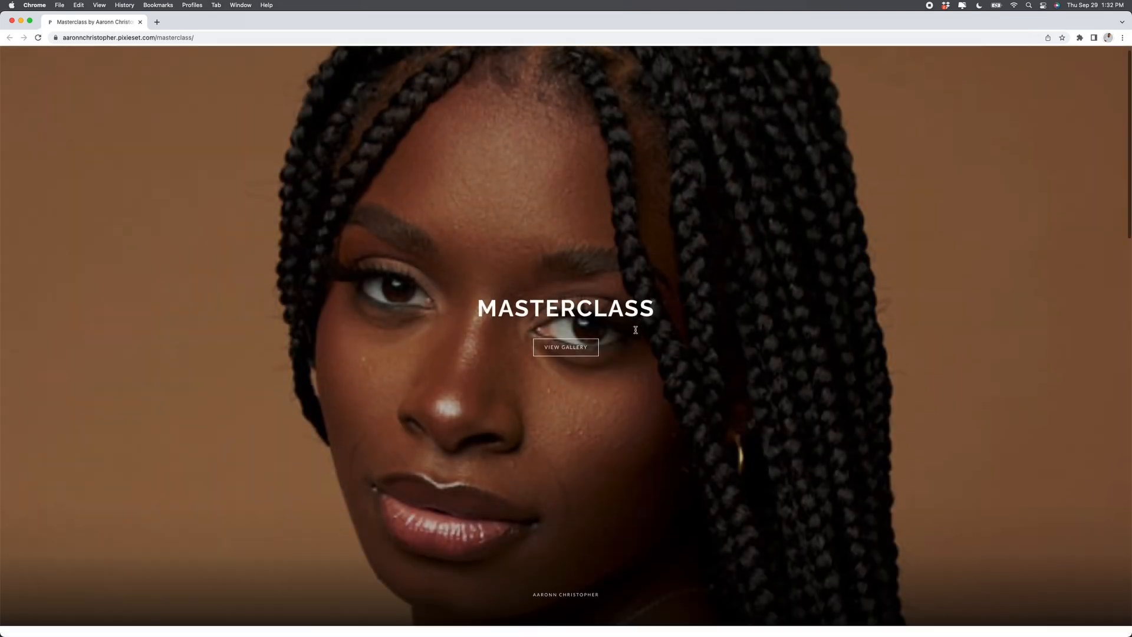
pyautogui.scroll(-10, 636, 331)
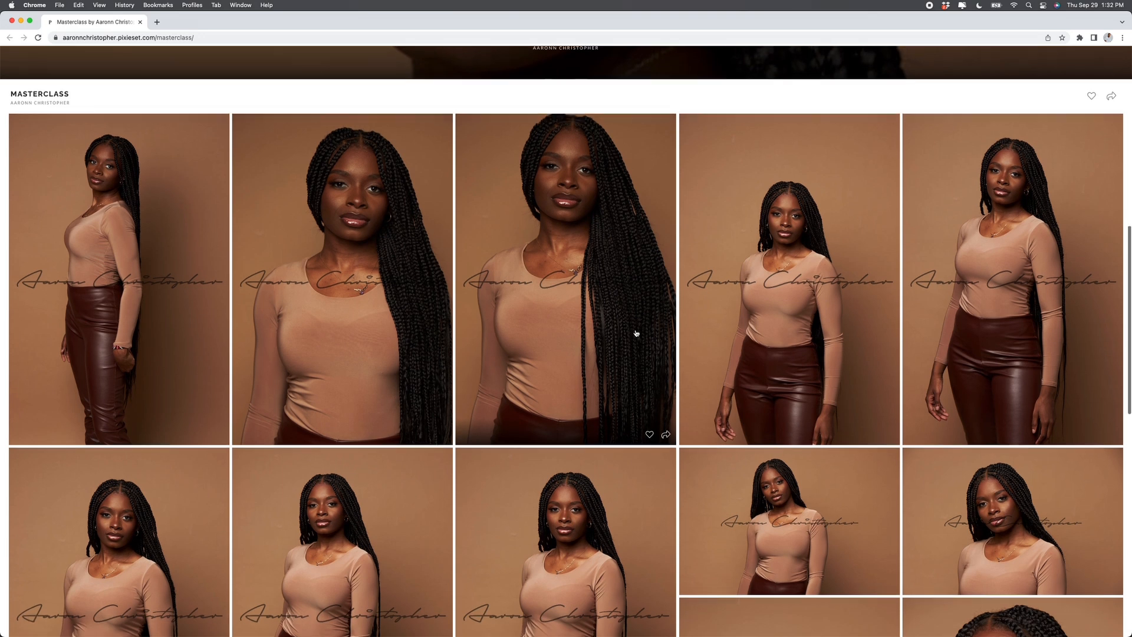
pyautogui.scroll(10, 635, 333)
pyautogui.scroll(-1, 636, 330)
pyautogui.scroll(-2, 635, 329)
pyautogui.scroll(-5, 636, 331)
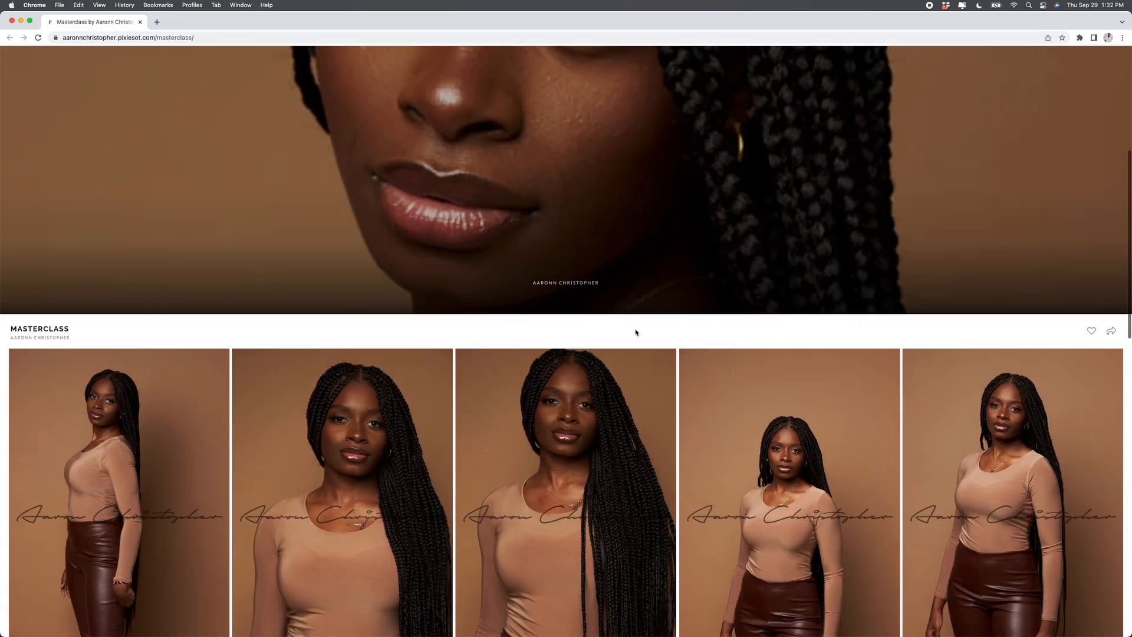
pyautogui.scroll(-15, 636, 332)
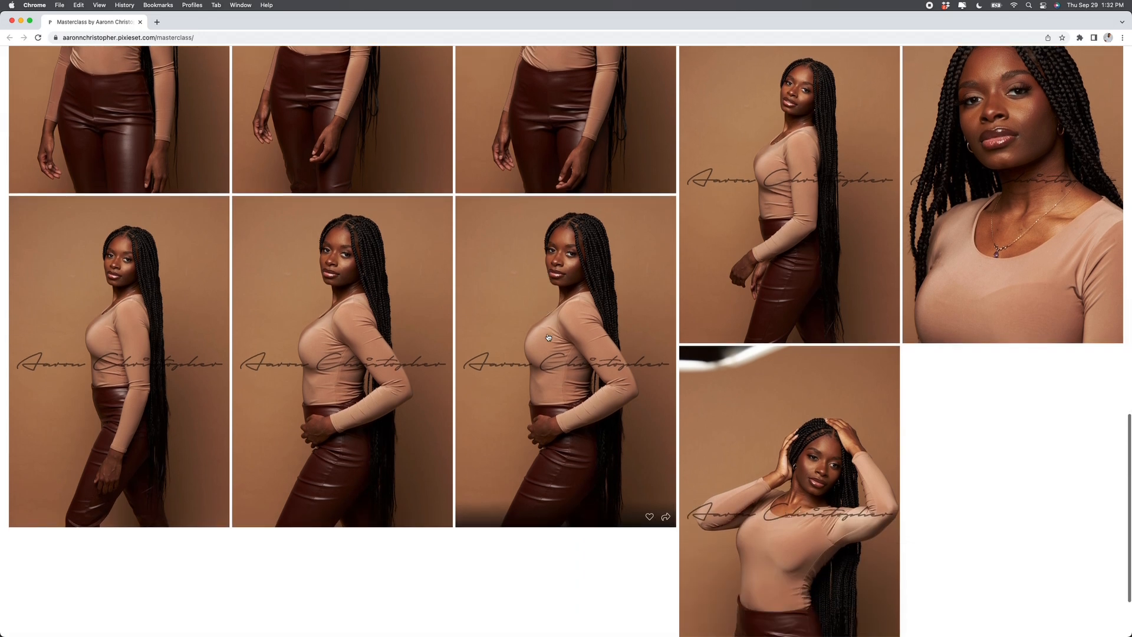
pyautogui.scroll(-6, 548, 337)
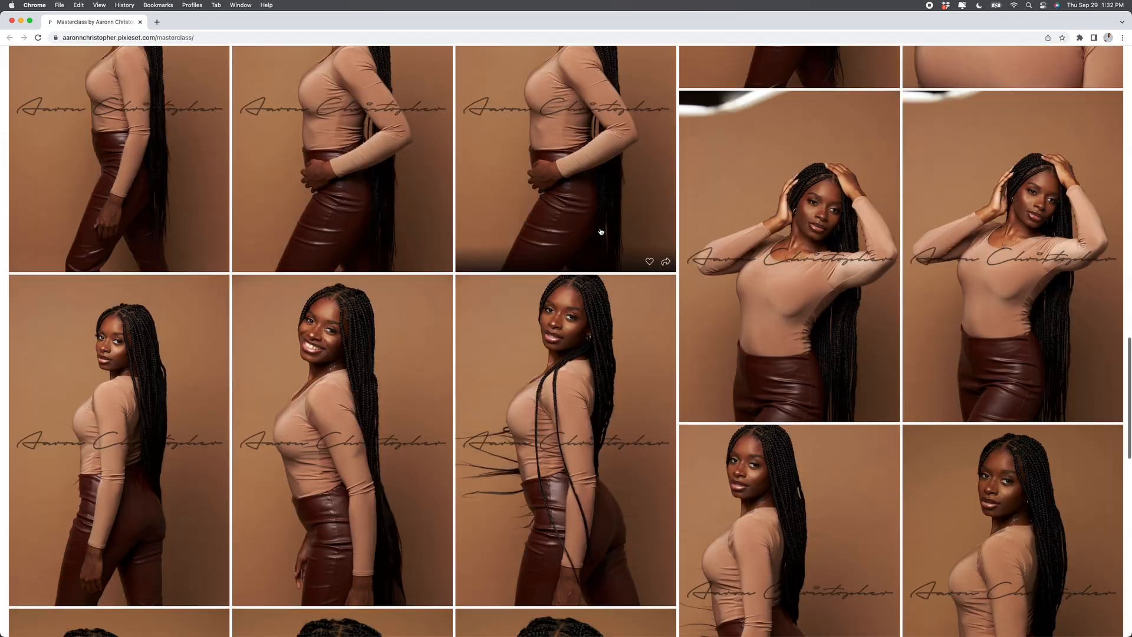
pyautogui.scroll(-7, 601, 231)
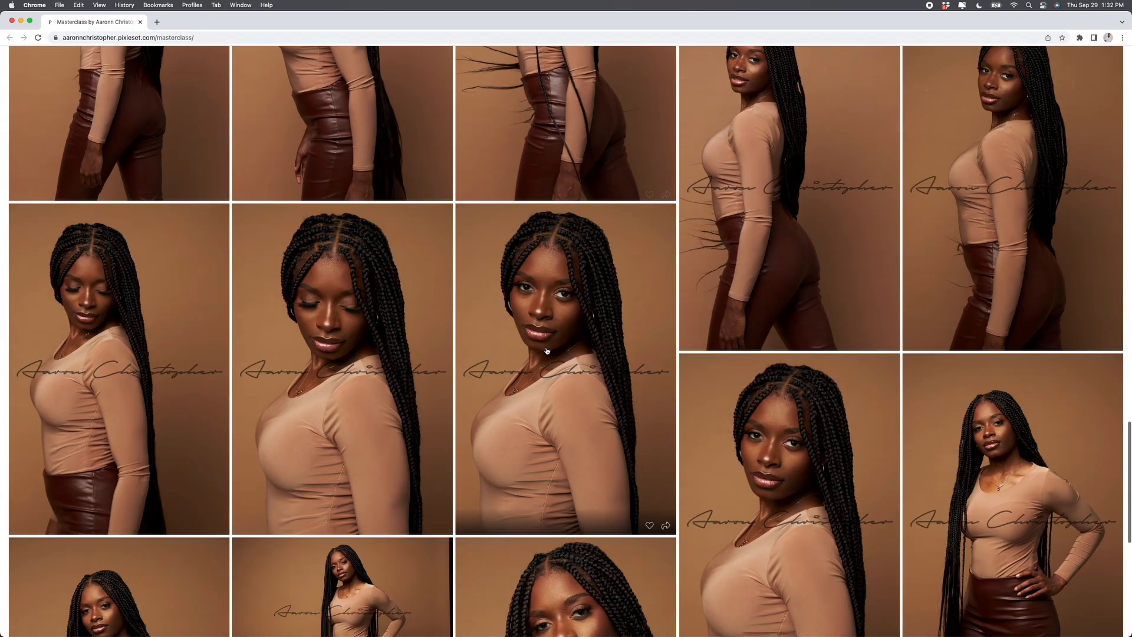
pyautogui.scroll(-5, 547, 351)
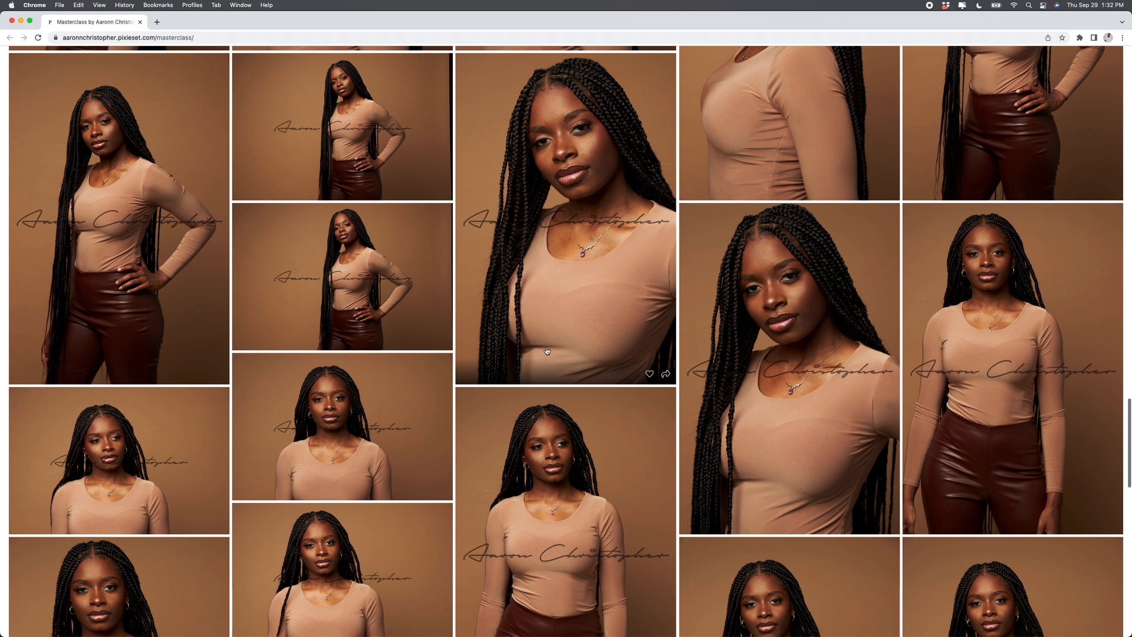
# Step: Heart a photo and sign in to favorites with the client's e-mail address
pyautogui.scroll(7, 546, 351)
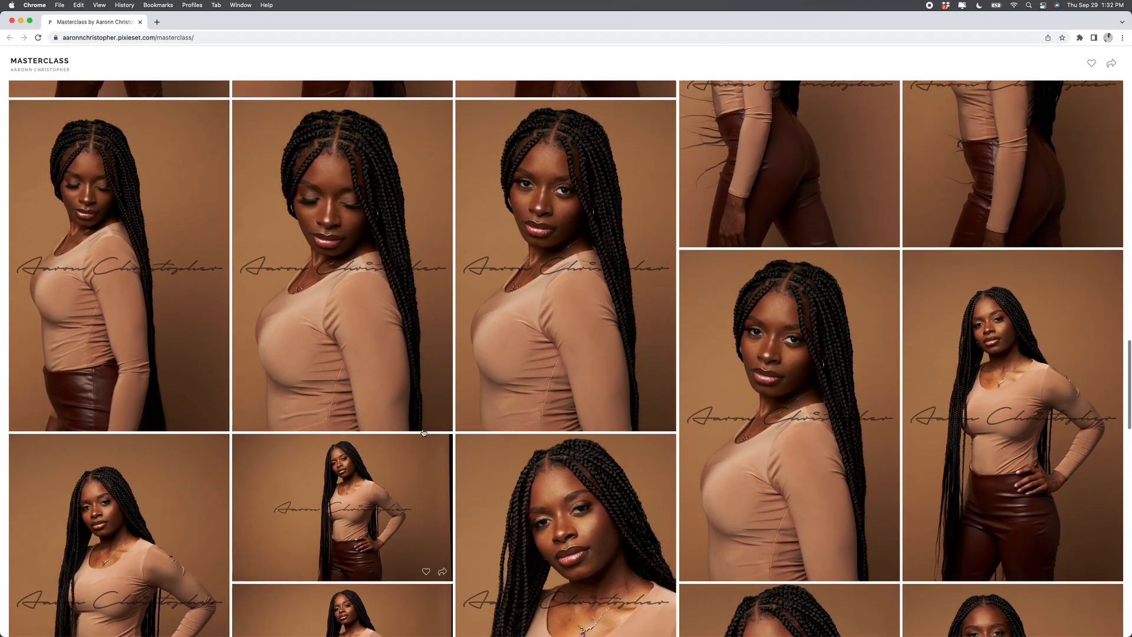
pyautogui.click(644, 420)
pyautogui.click(568, 345)
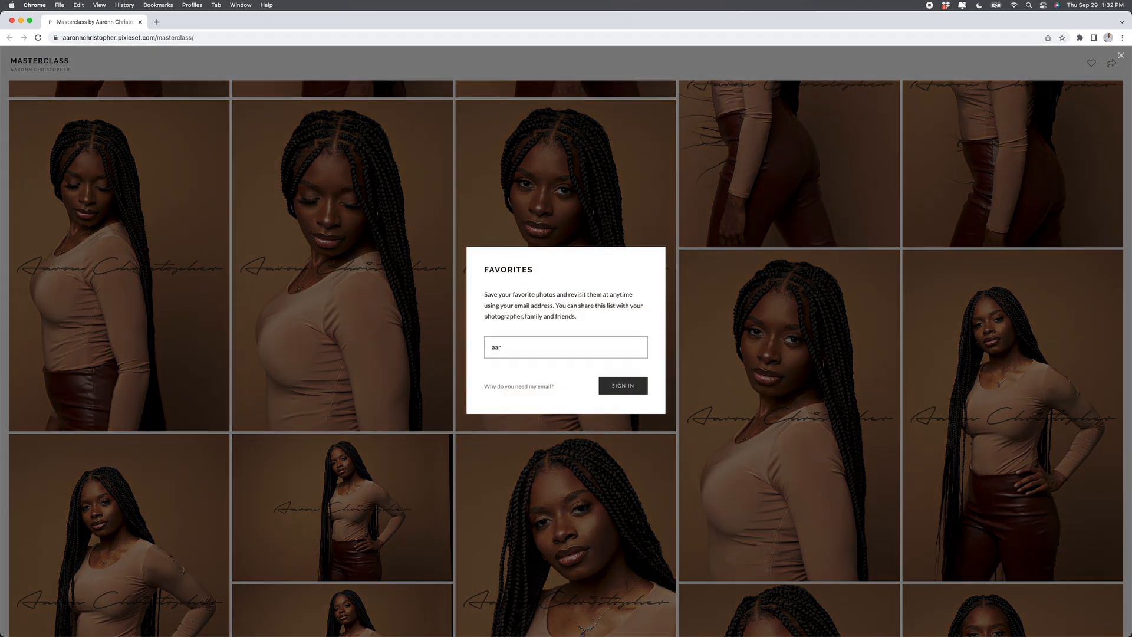
pyautogui.click(620, 384)
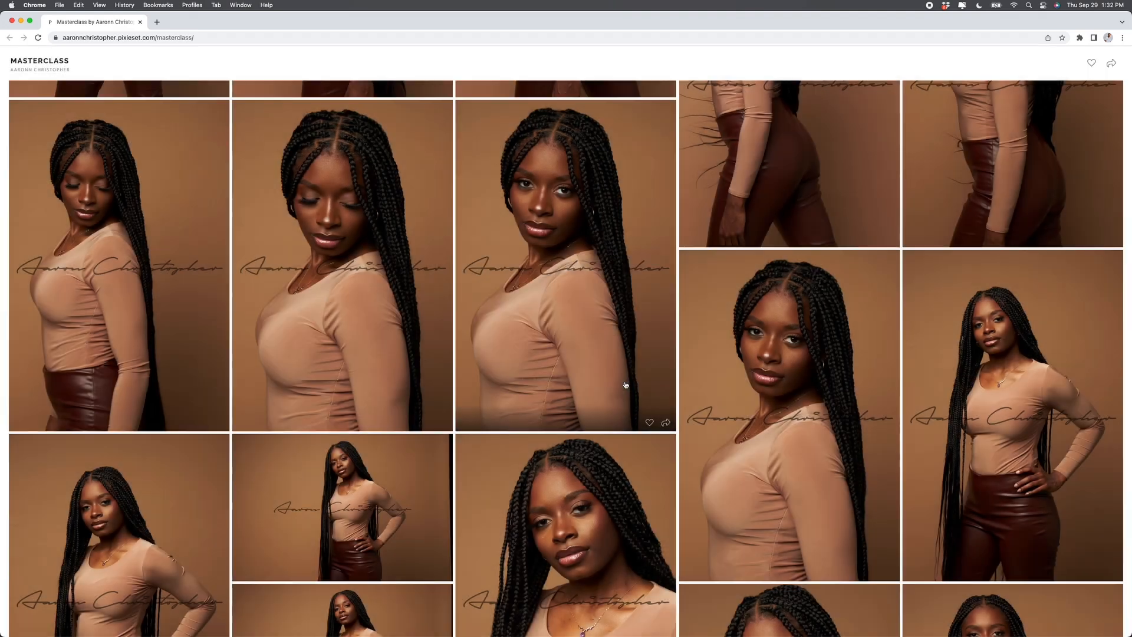
# Step: Heart the remaining portraits so My Favorites holds 12 photos
pyautogui.click(650, 422)
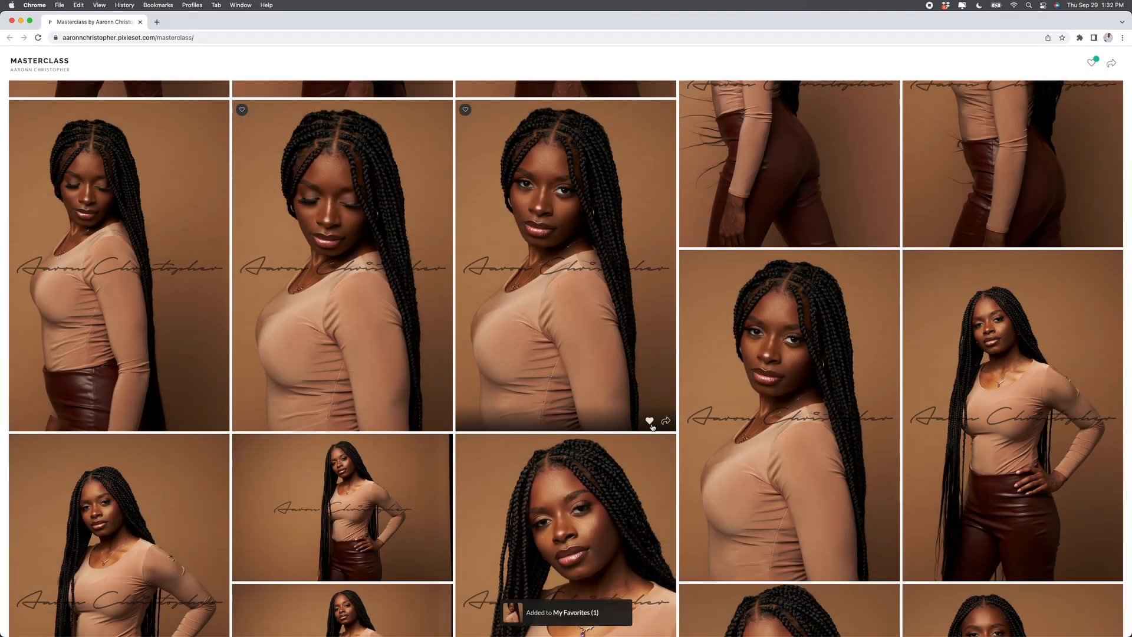
pyautogui.click(874, 235)
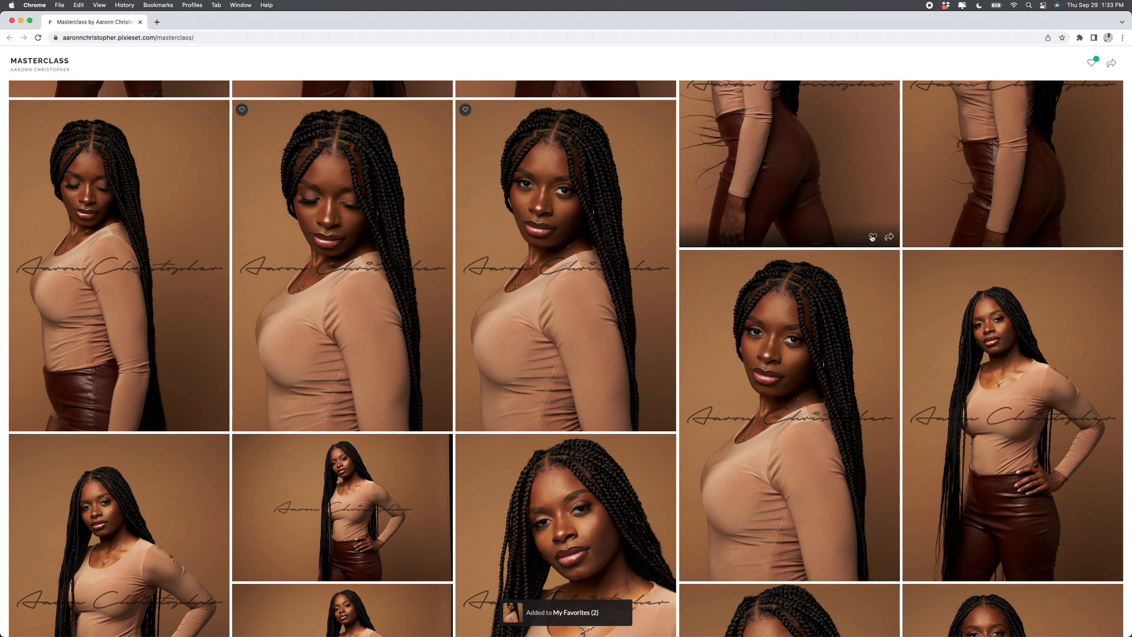
pyautogui.click(1098, 571)
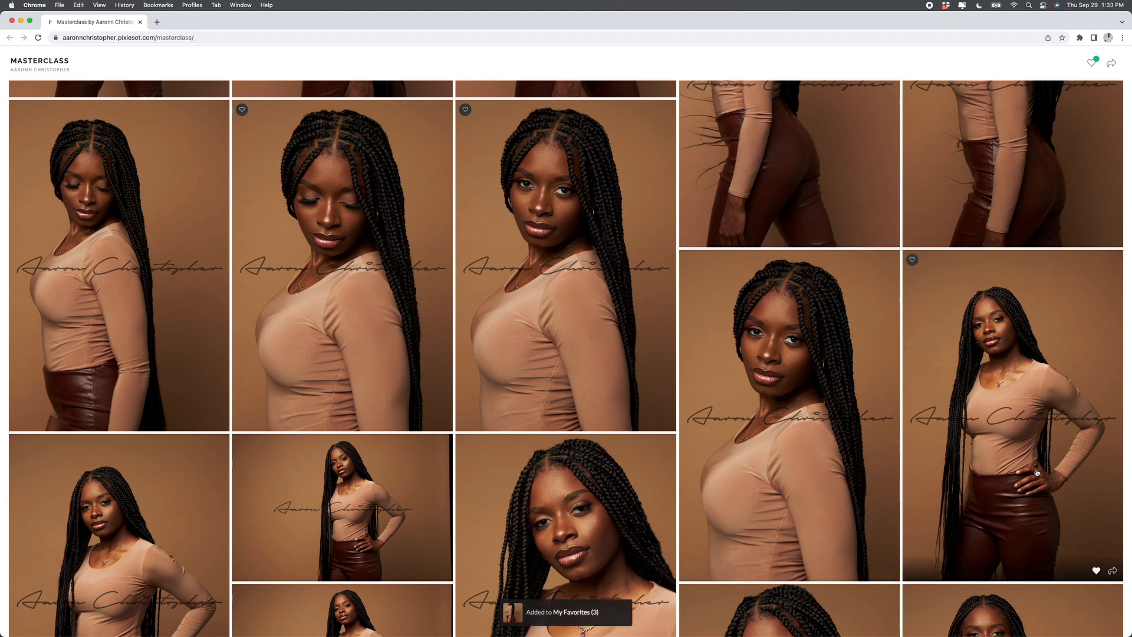
pyautogui.scroll(5, 826, 412)
pyautogui.click(649, 381)
pyautogui.scroll(4, 648, 381)
pyautogui.click(872, 473)
pyautogui.scroll(5, 1075, 420)
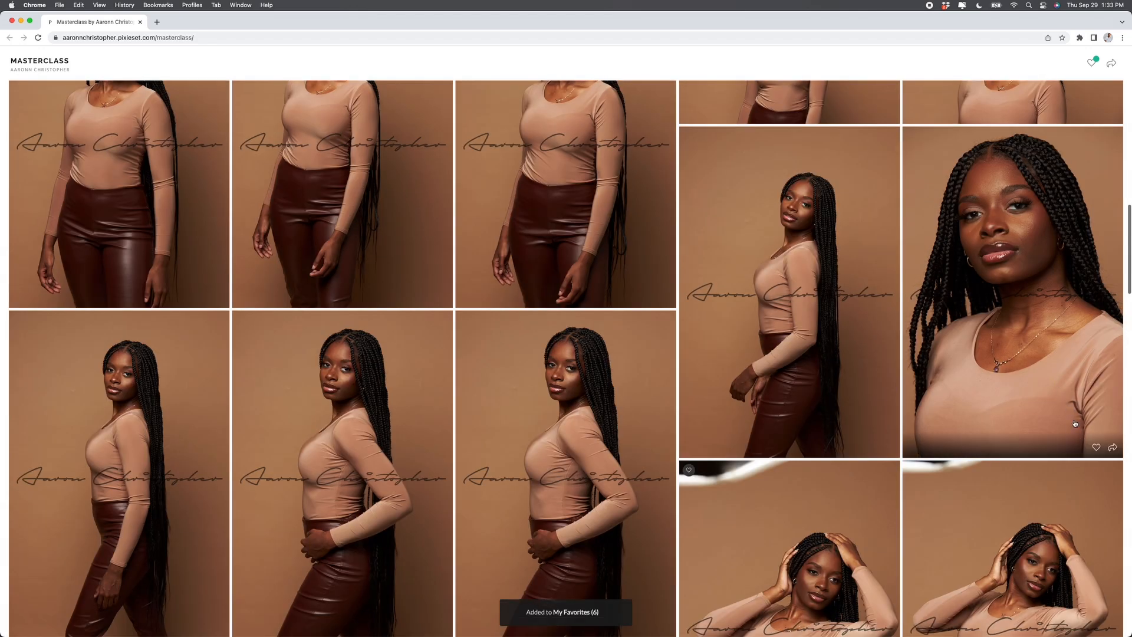
pyautogui.click(1100, 450)
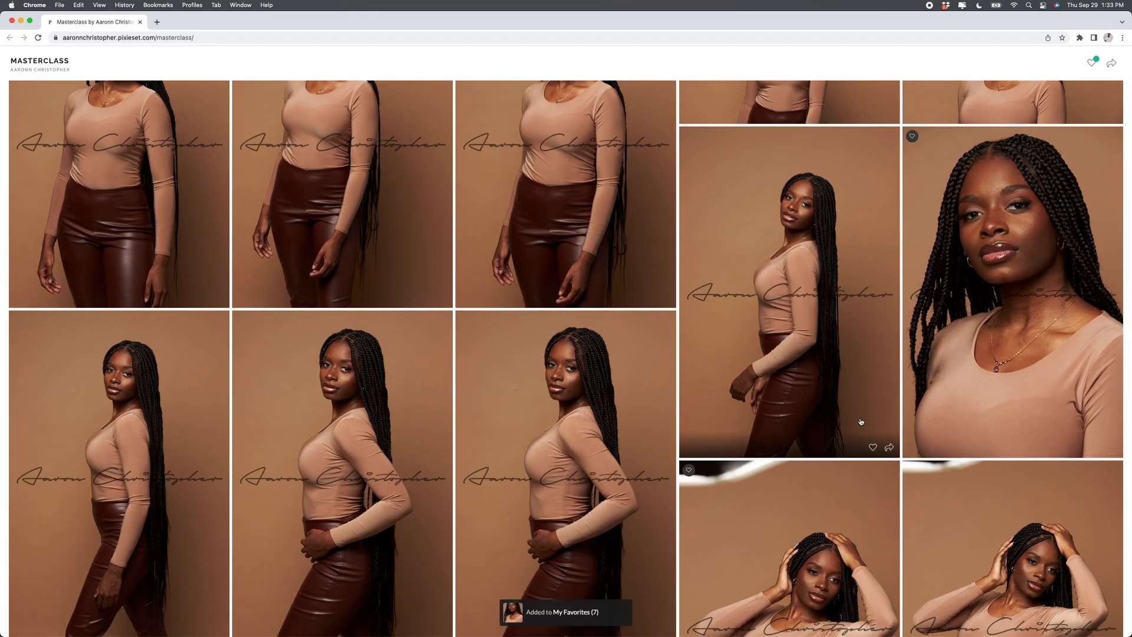
pyautogui.scroll(4, 840, 362)
pyautogui.click(873, 358)
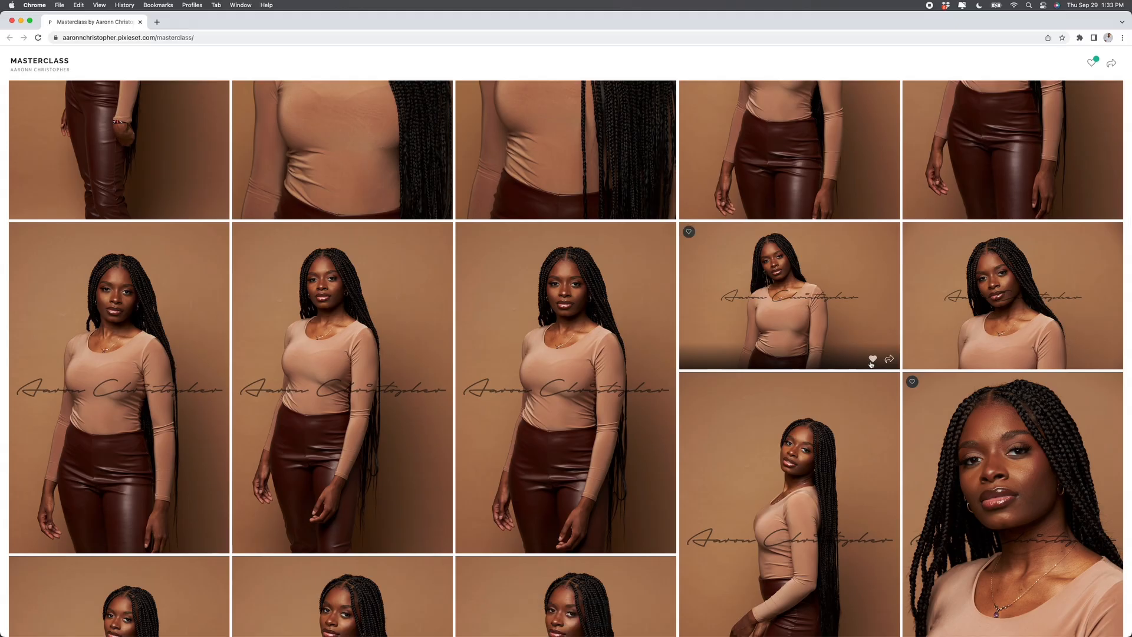
pyautogui.click(1096, 359)
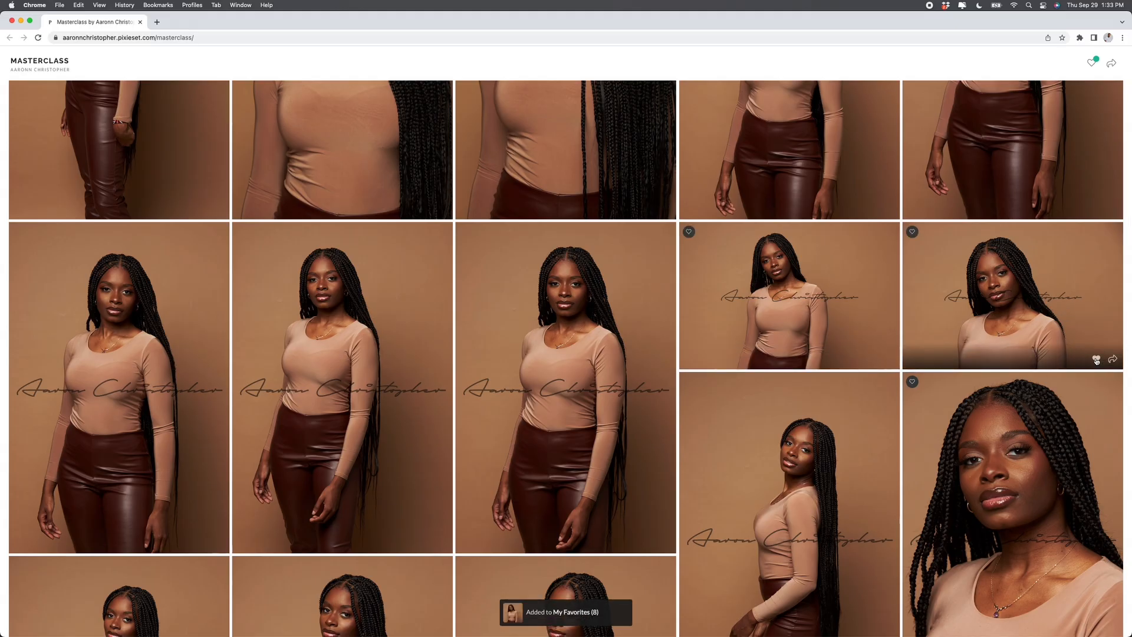
pyautogui.scroll(-10, 966, 380)
pyautogui.scroll(-10, 1003, 353)
pyautogui.click(1097, 470)
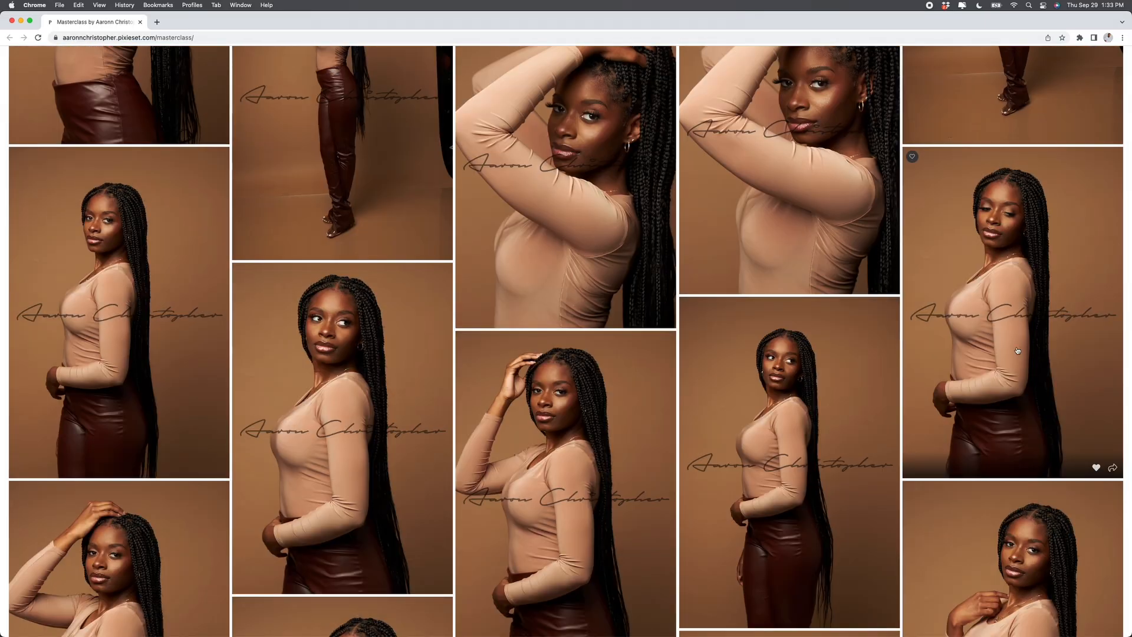
pyautogui.scroll(8, 1005, 306)
pyautogui.scroll(-15, 1004, 306)
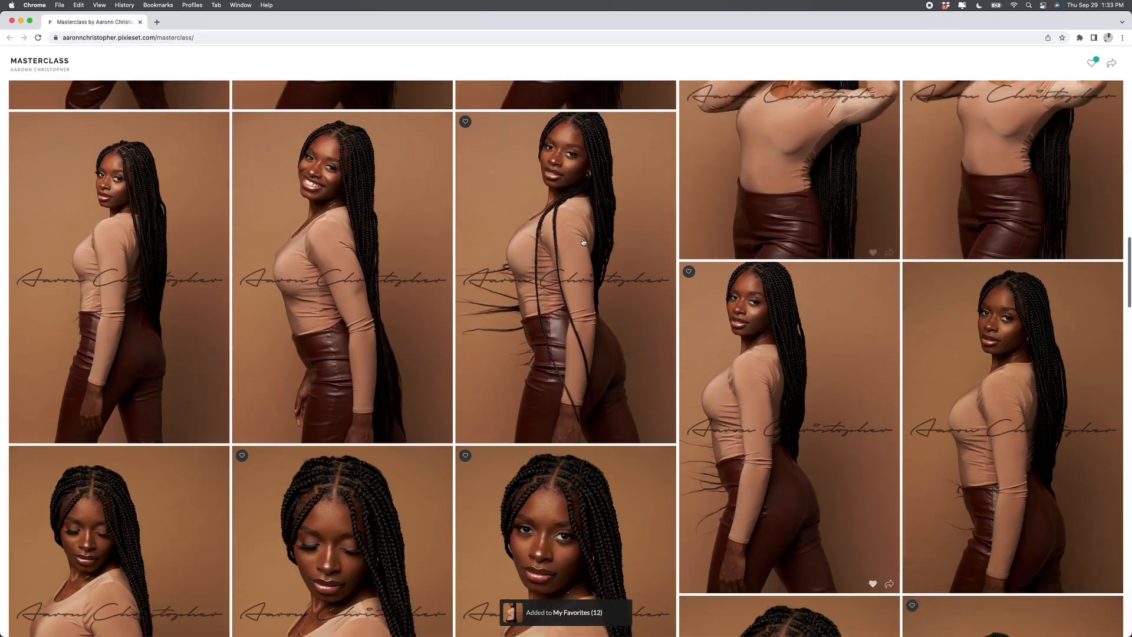
pyautogui.press('super+Tab')
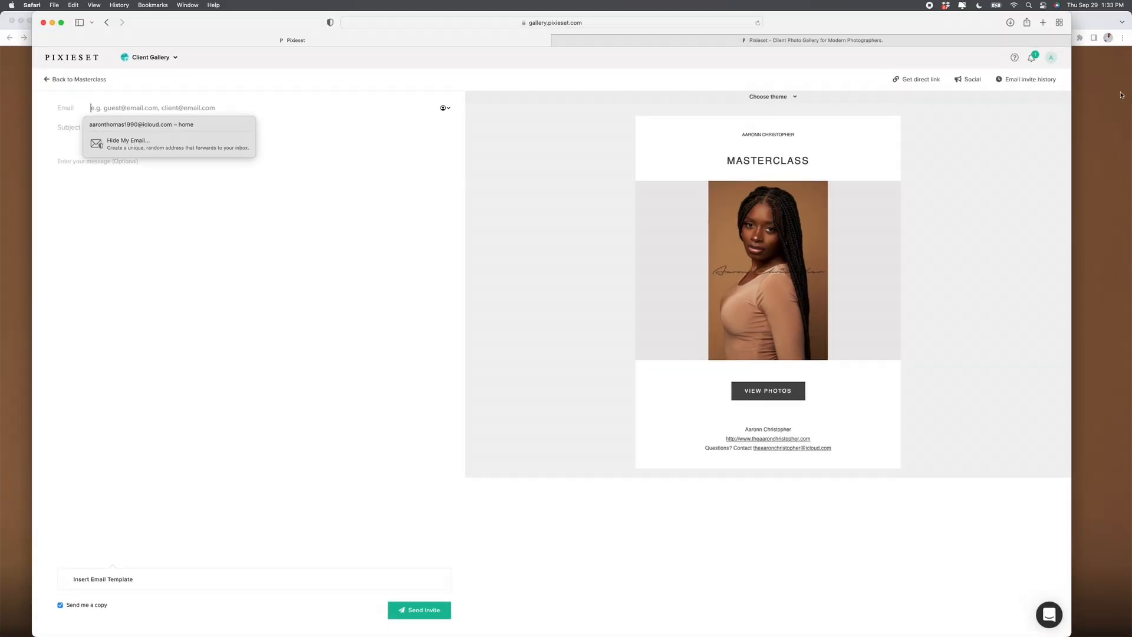
# Step: Minimize the client gallery and open the 'New favorites list created for Masterclass' notification
pyautogui.click(1087, 79)
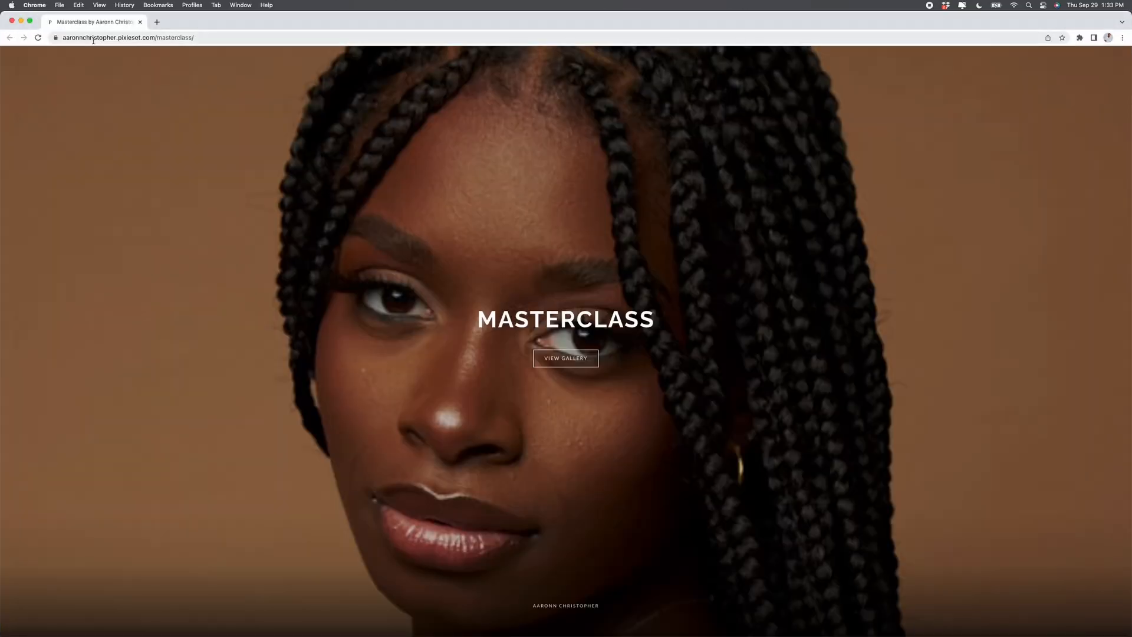
pyautogui.click(20, 21)
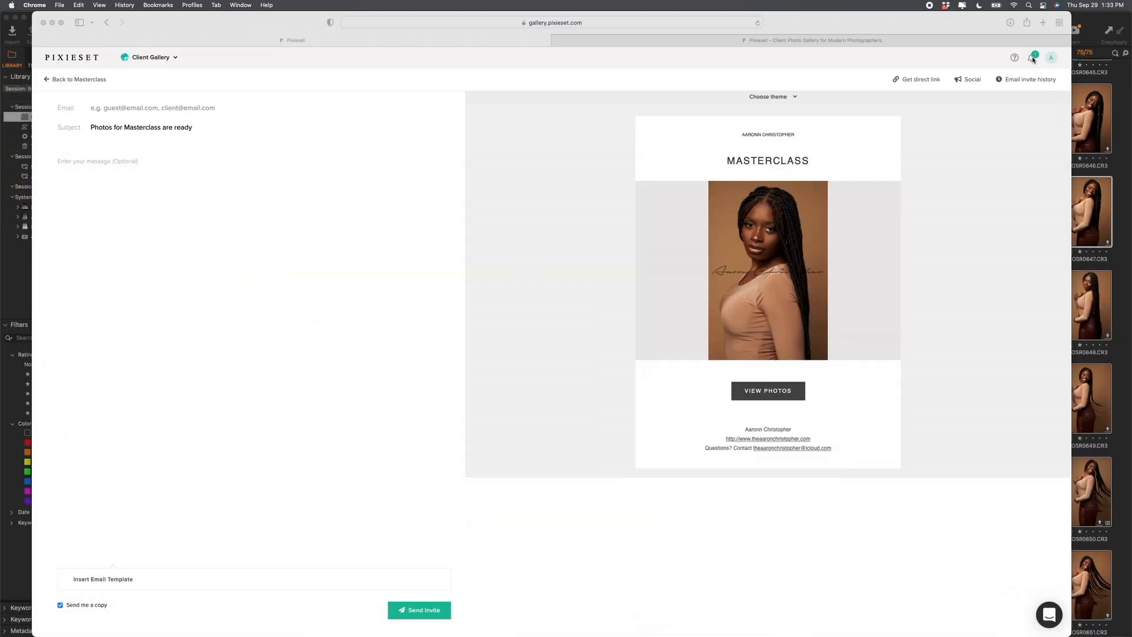
pyautogui.click(1032, 59)
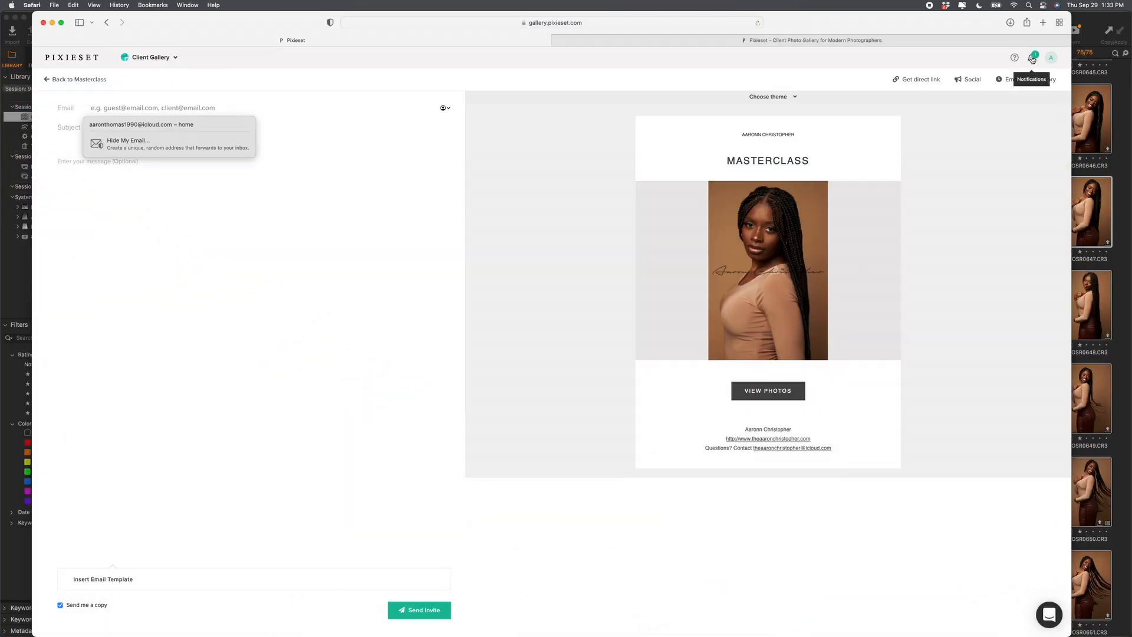
pyautogui.click(1032, 58)
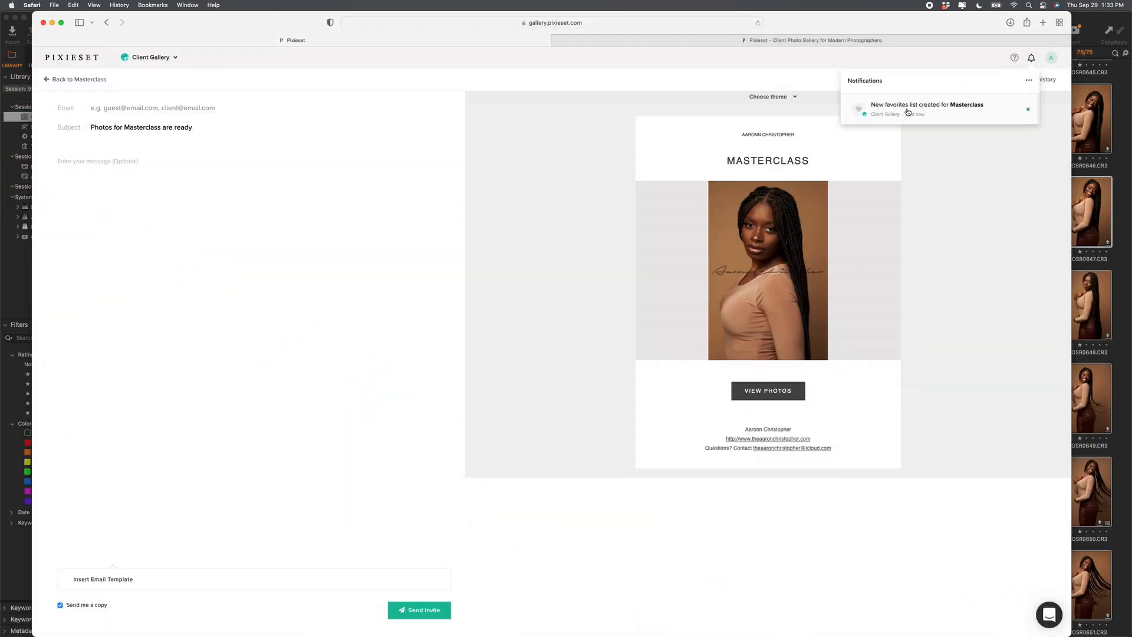
pyautogui.click(925, 110)
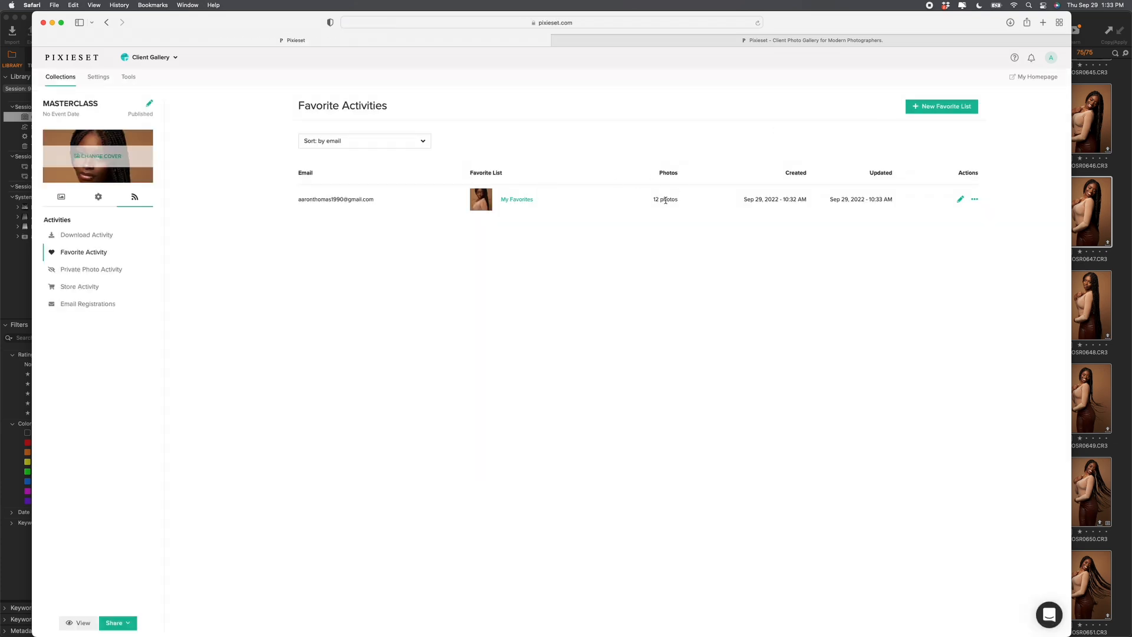
# Step: Open the My Favorites list's options, then return to it via the favorites notification
pyautogui.click(522, 200)
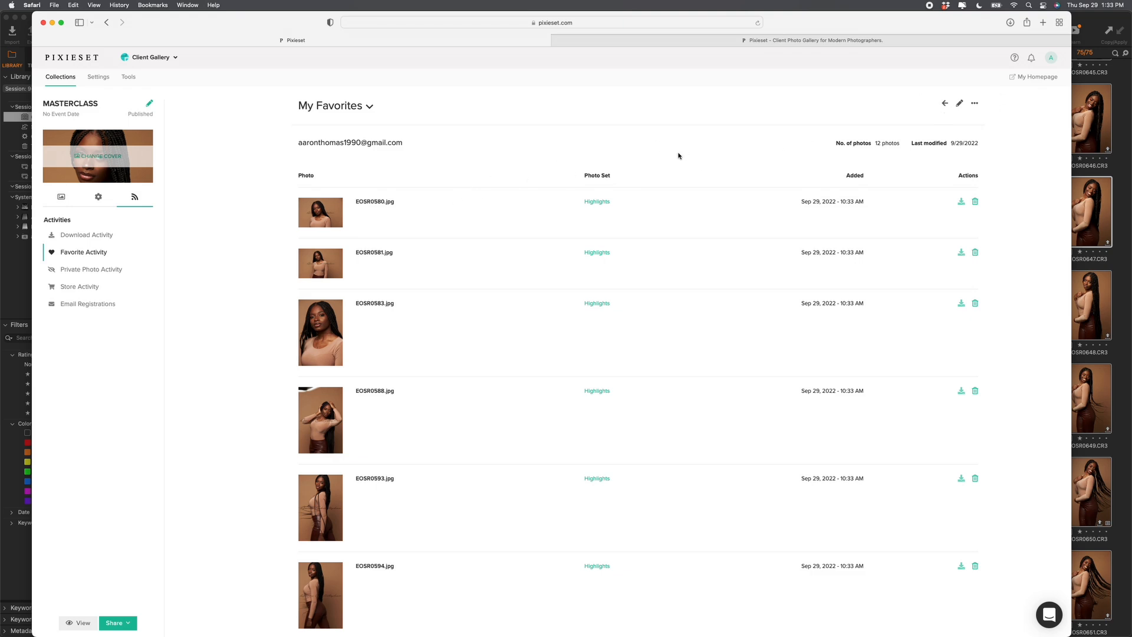
pyautogui.click(975, 104)
pyautogui.click(219, 120)
pyautogui.click(106, 22)
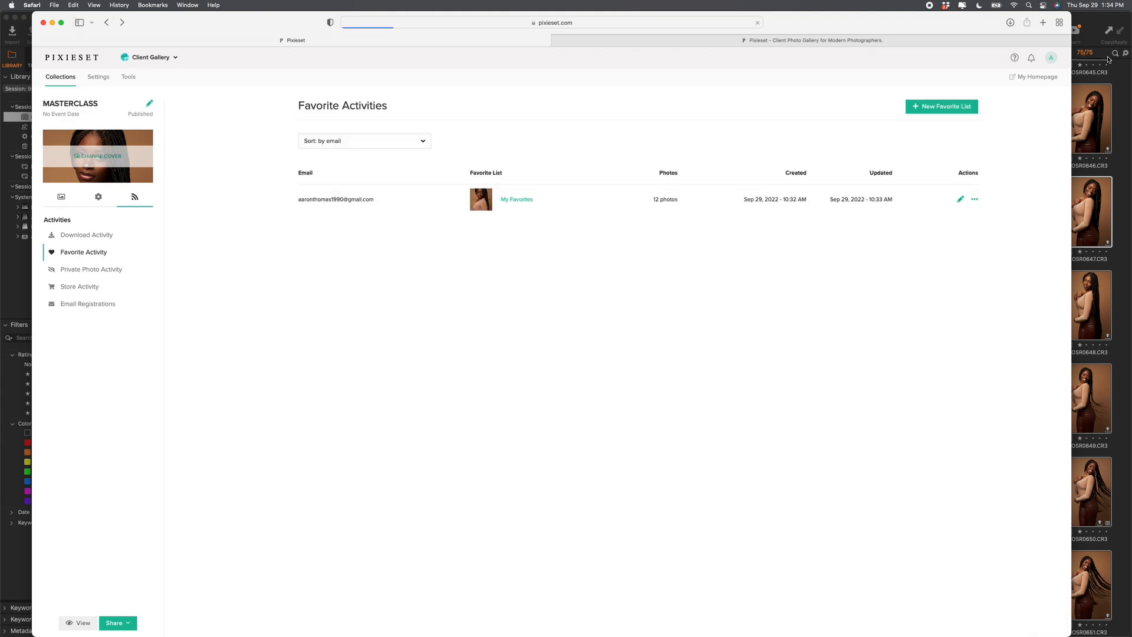
pyautogui.click(1032, 57)
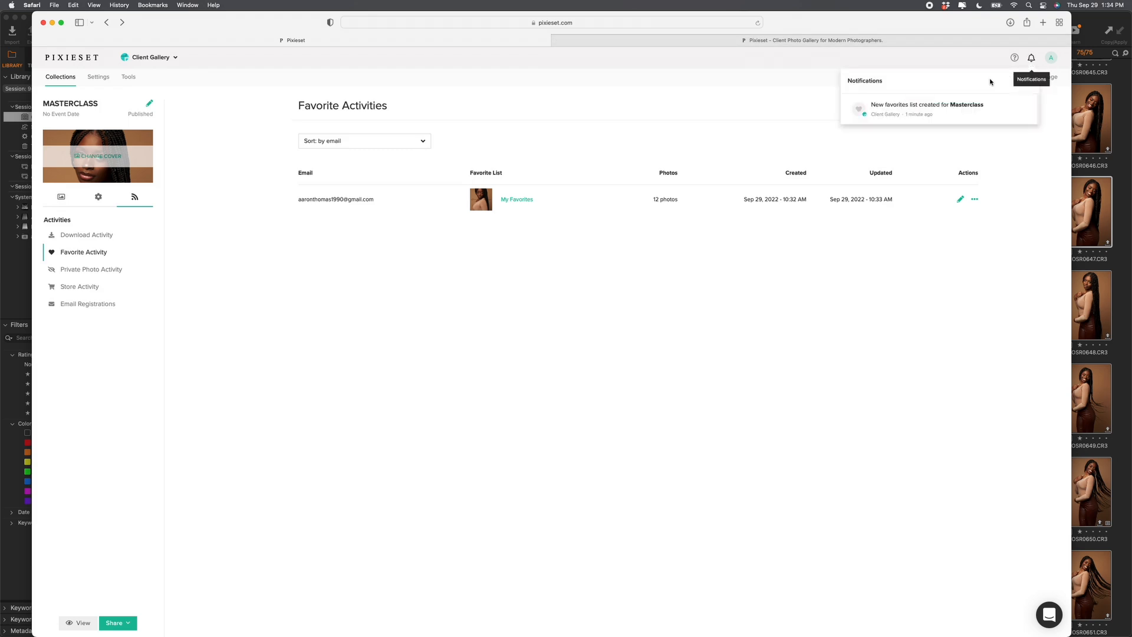
pyautogui.click(920, 108)
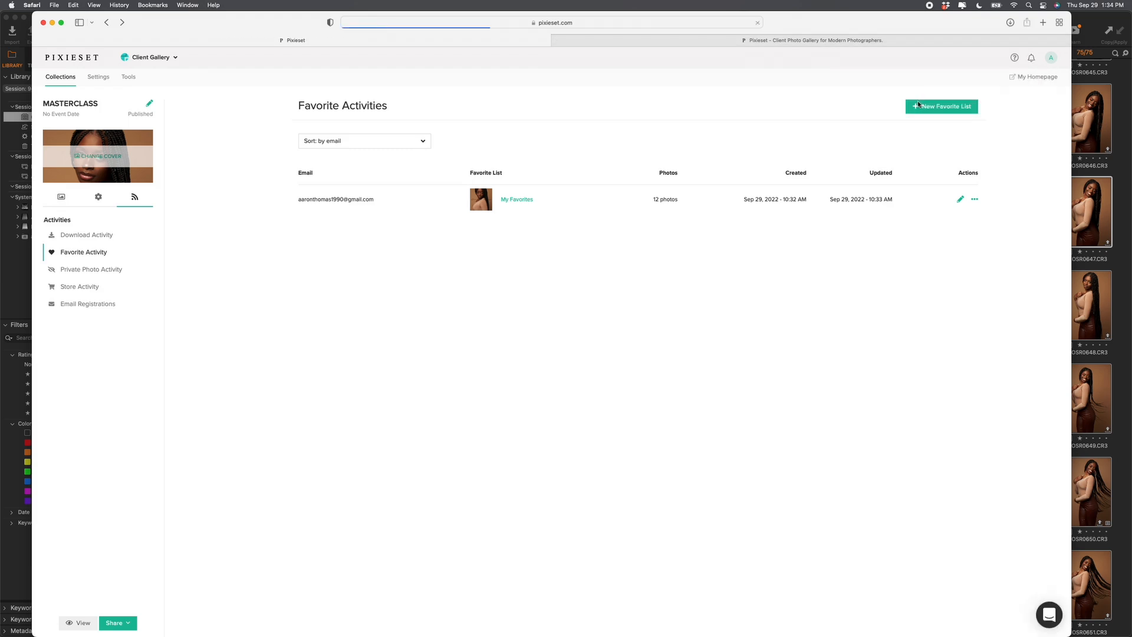
# Step: Show the Lightroom Copy List of the 12 favorited filenames and copy it
pyautogui.click(512, 200)
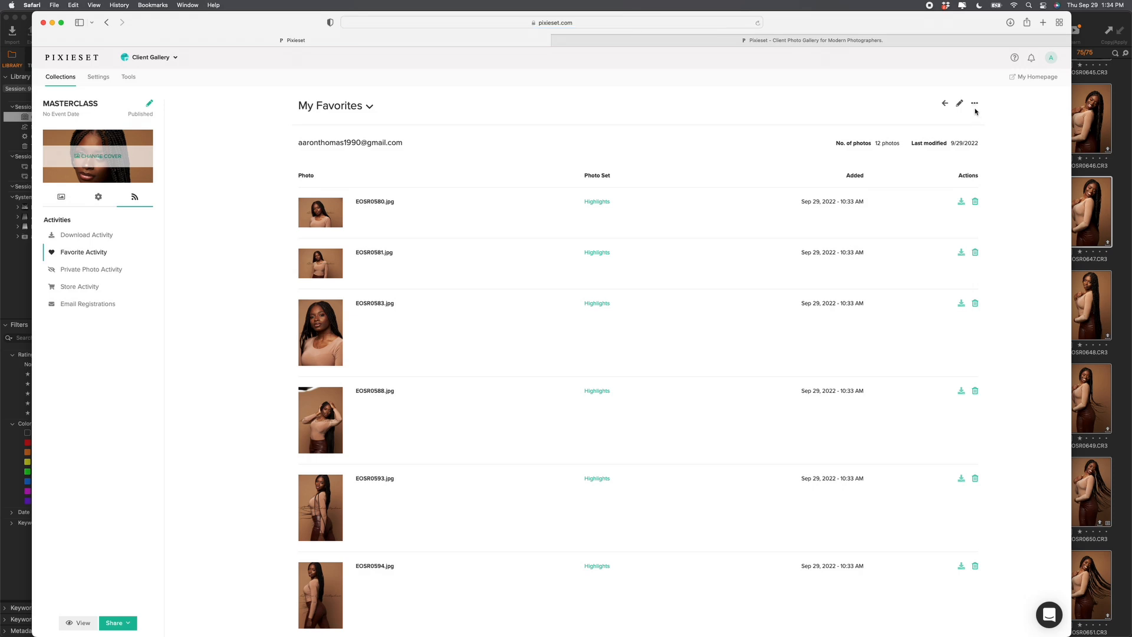
pyautogui.click(975, 105)
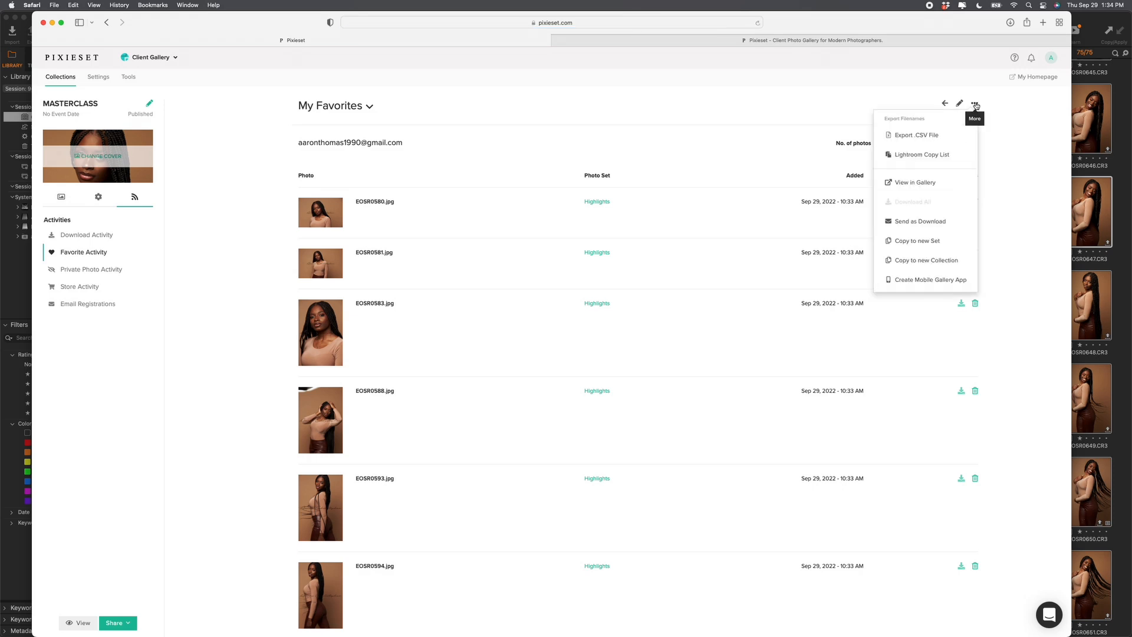
pyautogui.click(912, 155)
pyautogui.click(555, 283)
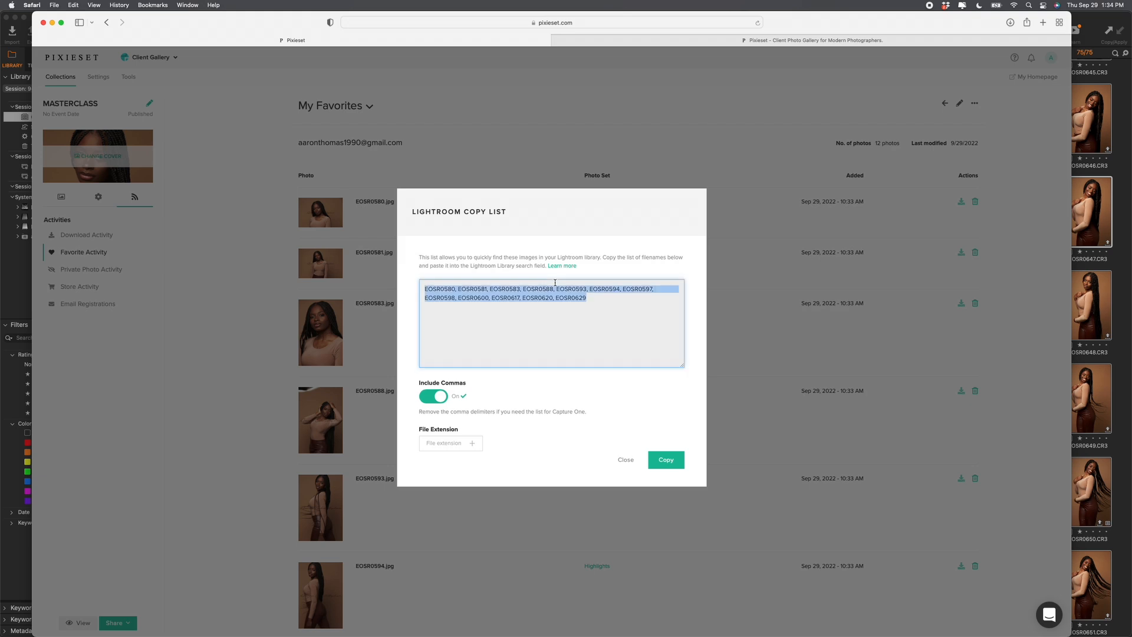
pyautogui.rightClick(532, 303)
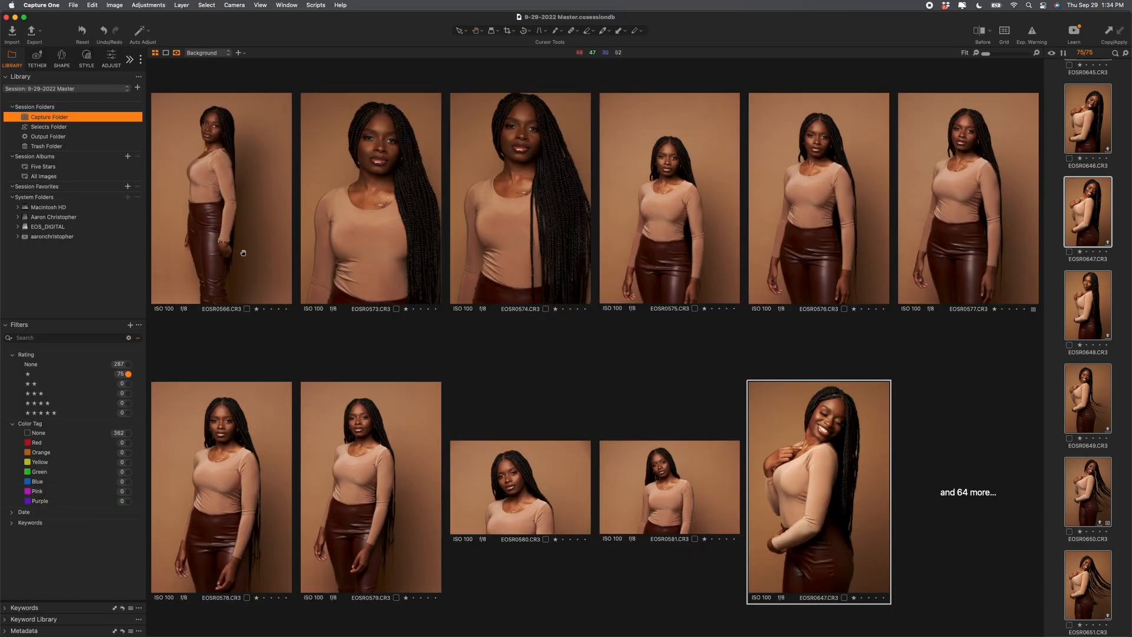
pyautogui.click(243, 252)
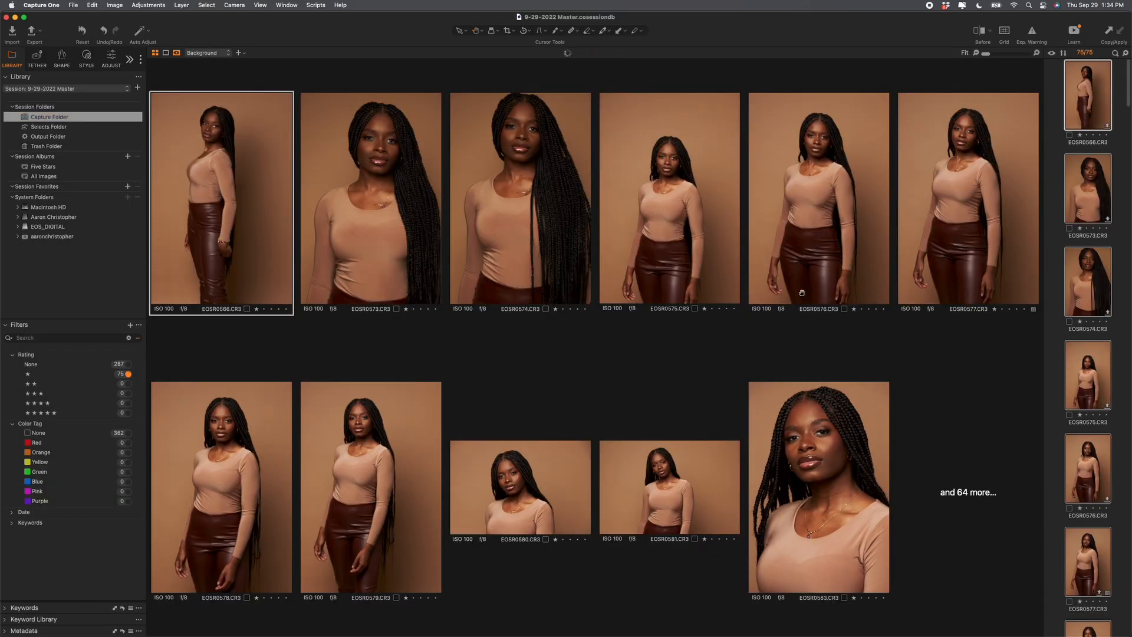
# Step: Cancel the accidental rename, deselect all, and paste the filename list into the browser search
pyautogui.doubleClick(1119, 330)
pyautogui.press('Escape')
pyautogui.press('super+d')
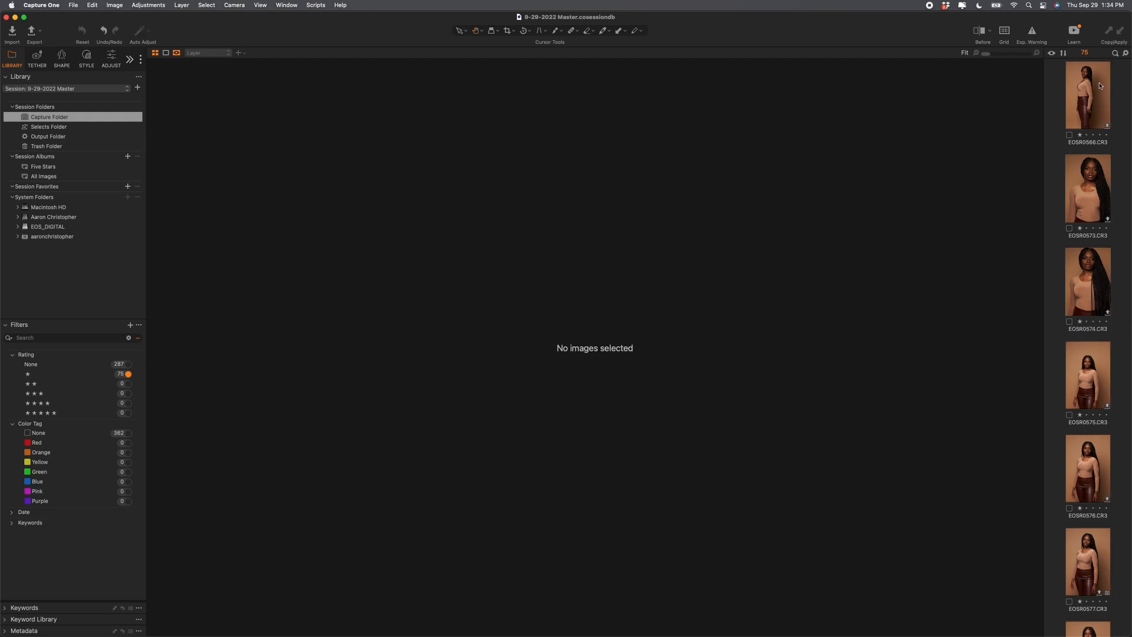
pyautogui.click(1116, 53)
pyautogui.press('super+v')
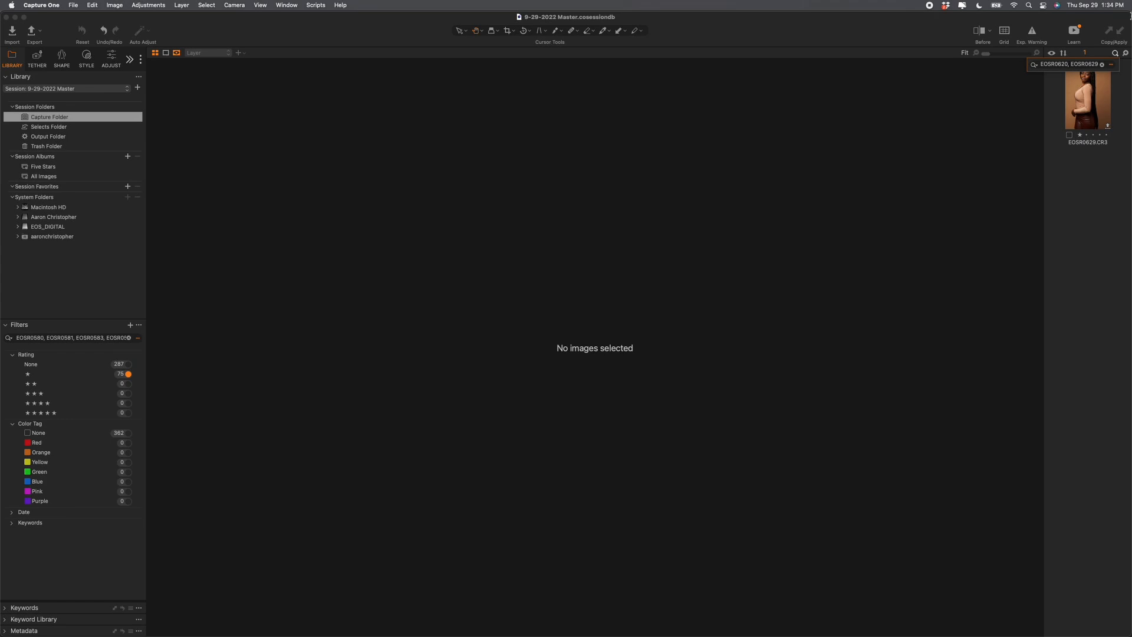
# Step: Delete the commas between the pasted filenames
pyautogui.press('BackSpace')
pyautogui.press('Left')
pyautogui.press('Left')
pyautogui.press('Left')
pyautogui.press('Left')
pyautogui.press('Left')
pyautogui.press('Left')
pyautogui.press('Left')
pyautogui.press('Left')
pyautogui.press('Left')
pyautogui.press('BackSpace')
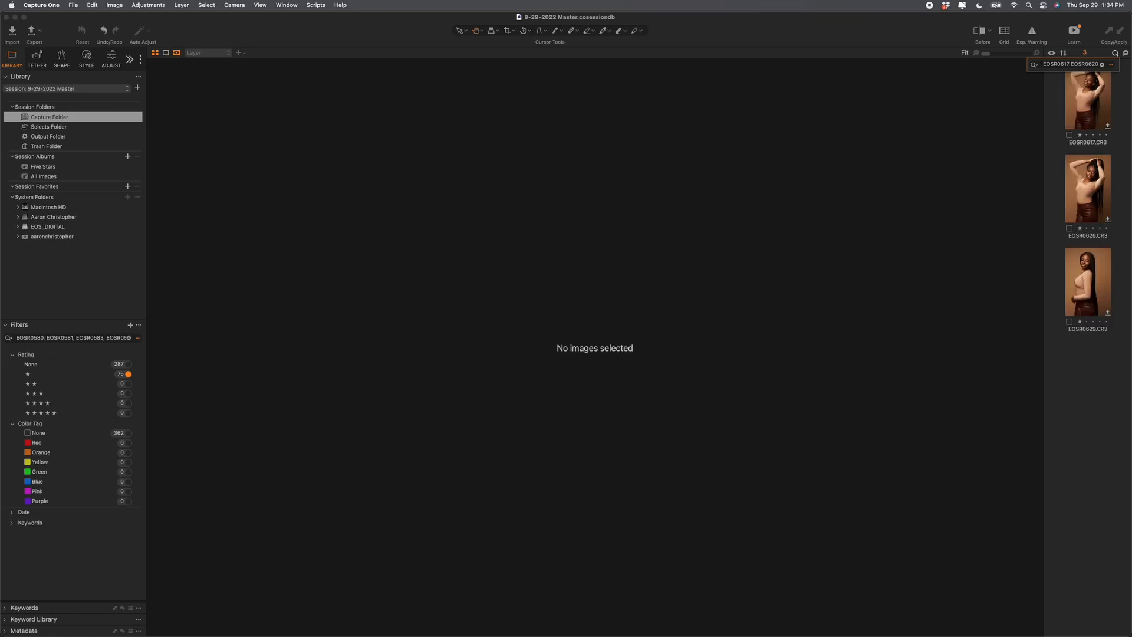
pyautogui.press('Left')
pyautogui.press('Left')
pyautogui.press('Left')
pyautogui.press('Left')
pyautogui.press('Left')
pyautogui.press('Left')
pyautogui.press('Left')
pyautogui.press('Left')
pyautogui.press('Left')
pyautogui.press('Left')
pyautogui.press('Left')
pyautogui.press('Left')
pyautogui.press('Left')
pyautogui.press('Left')
pyautogui.press('Left')
pyautogui.press('Left')
pyautogui.press('Left')
pyautogui.press('Left')
pyautogui.press('Left')
pyautogui.press('Left')
pyautogui.press('BackSpace')
pyautogui.press('Left')
pyautogui.press('Left')
pyautogui.press('Left')
pyautogui.press('Left')
pyautogui.press('Left')
pyautogui.press('Left')
pyautogui.press('Left')
pyautogui.press('Left')
pyautogui.press('Left')
pyautogui.press('Left')
pyautogui.press('BackSpace')
pyautogui.press('BackSpace')
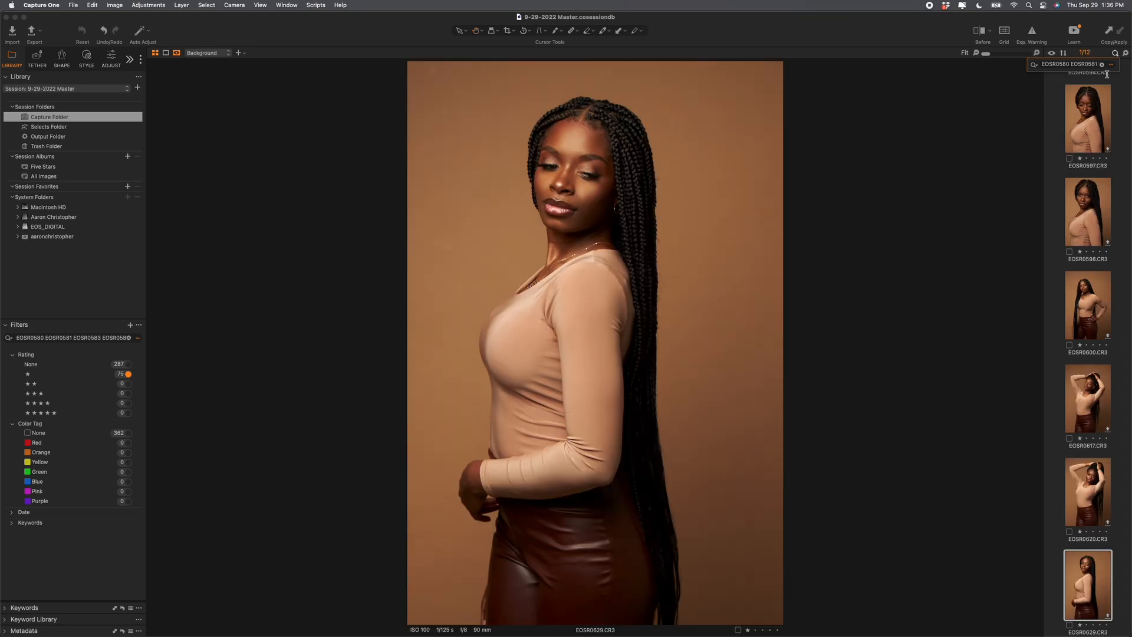
# Step: Rate the 12 favorites three stars and filter the browser to three-star images
pyautogui.click(1096, 108)
pyautogui.press('super+a')
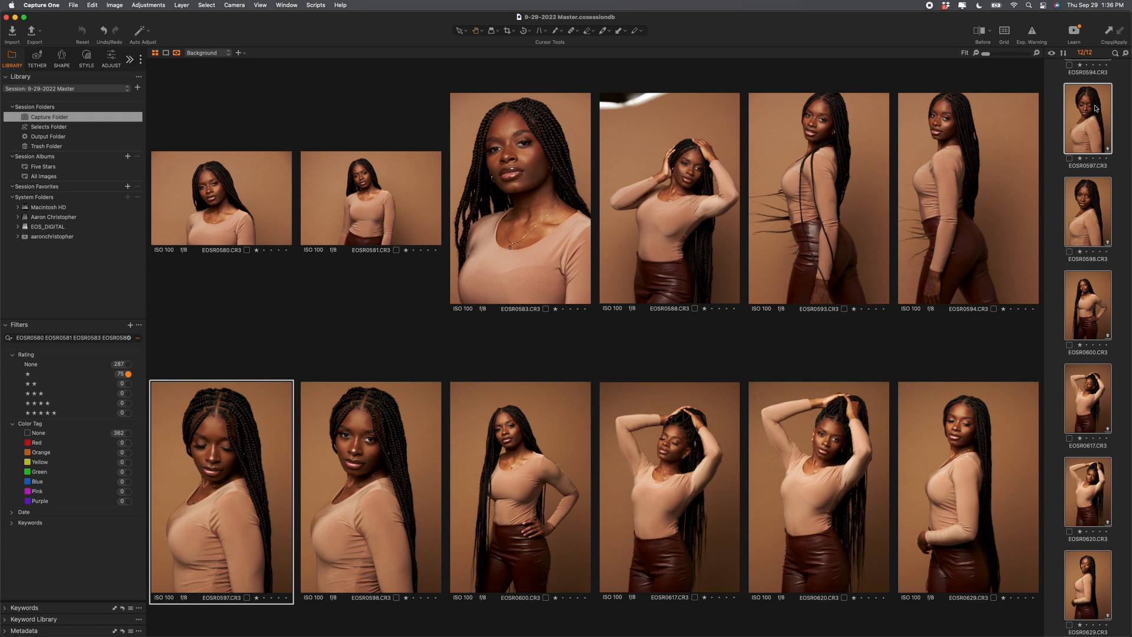
pyautogui.press('3')
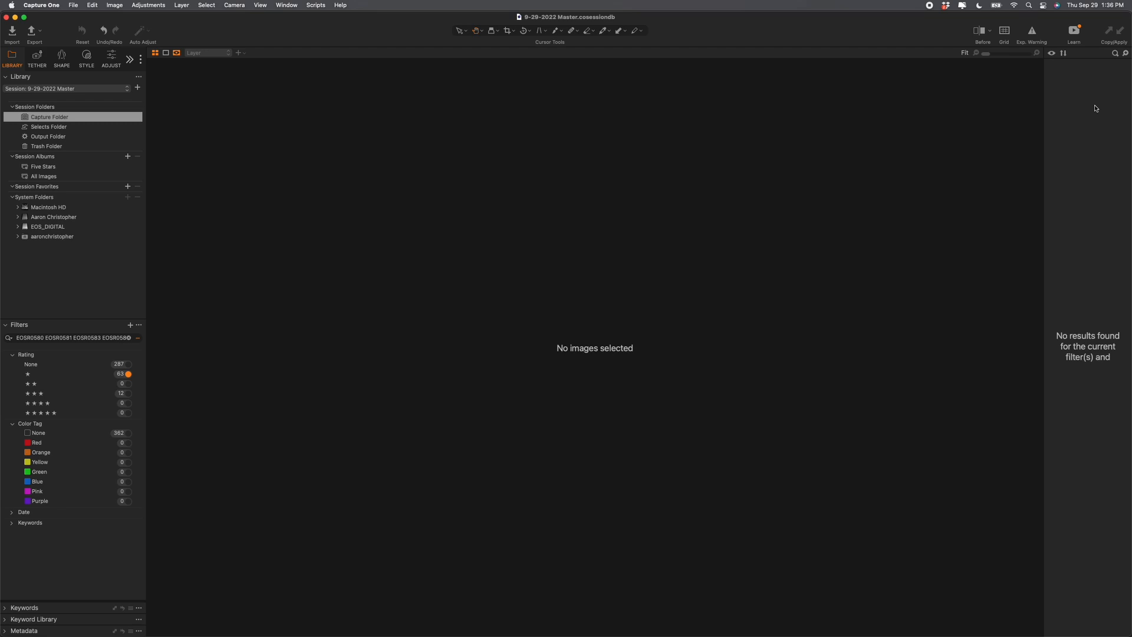
pyautogui.click(120, 394)
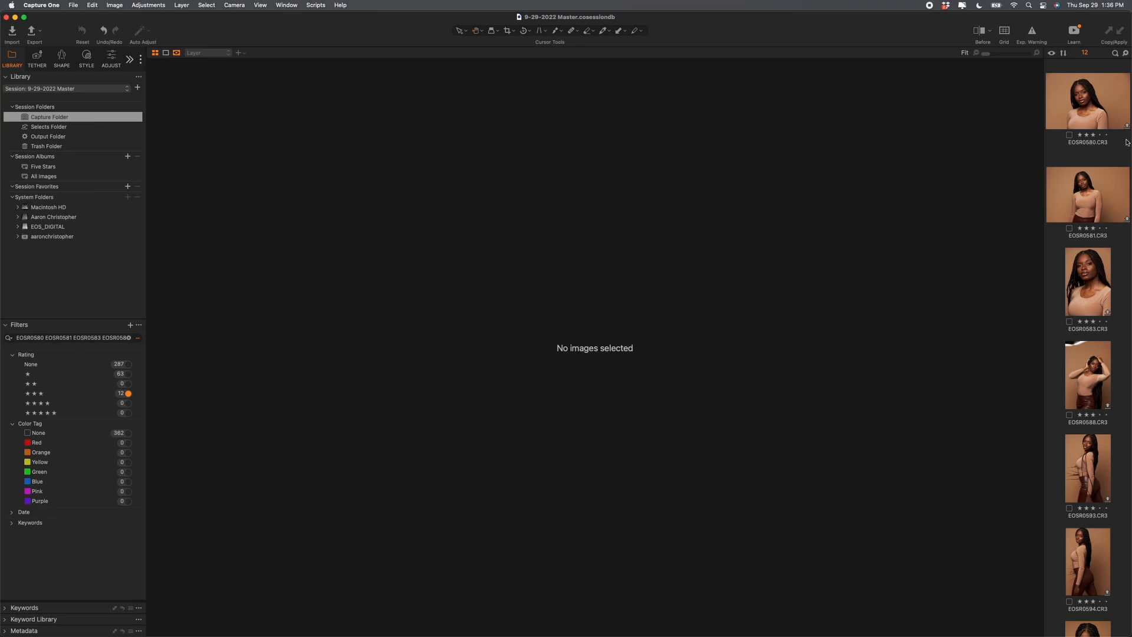
pyautogui.click(1102, 280)
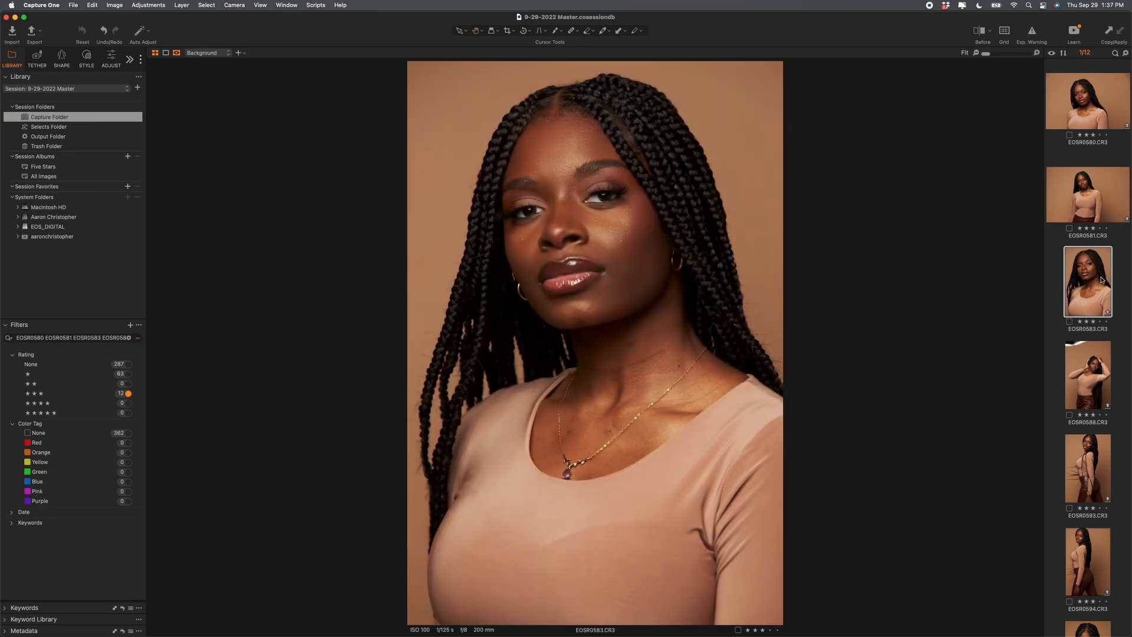
pyautogui.press('super+a')
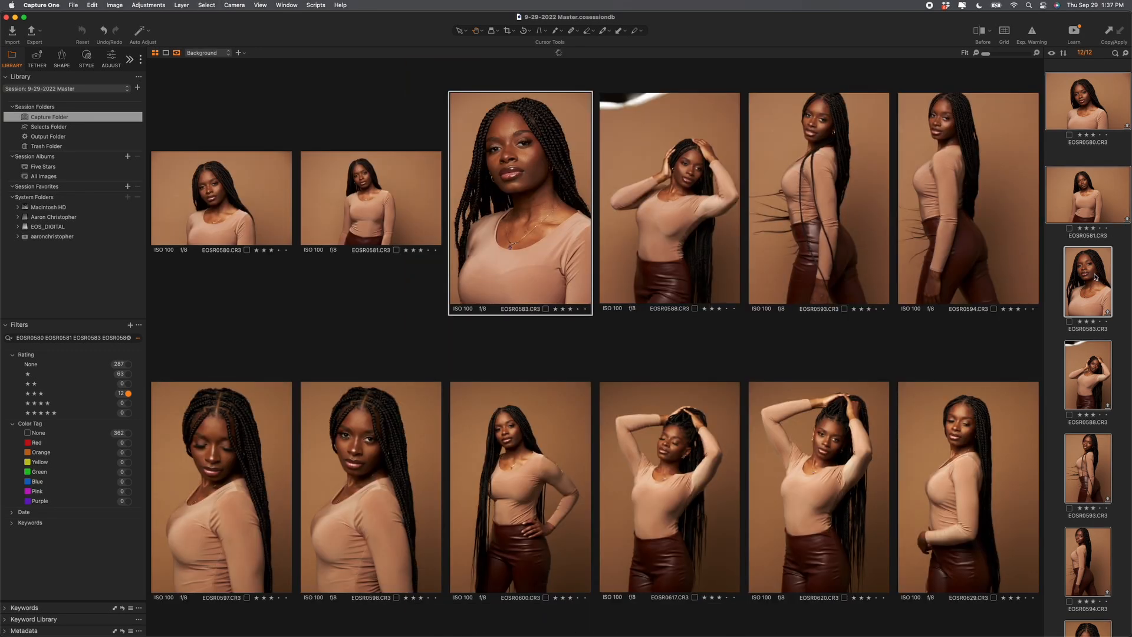
# Step: Move the 12 selected images to the Selects Folder, confirming with Continue
pyautogui.rightClick(1095, 274)
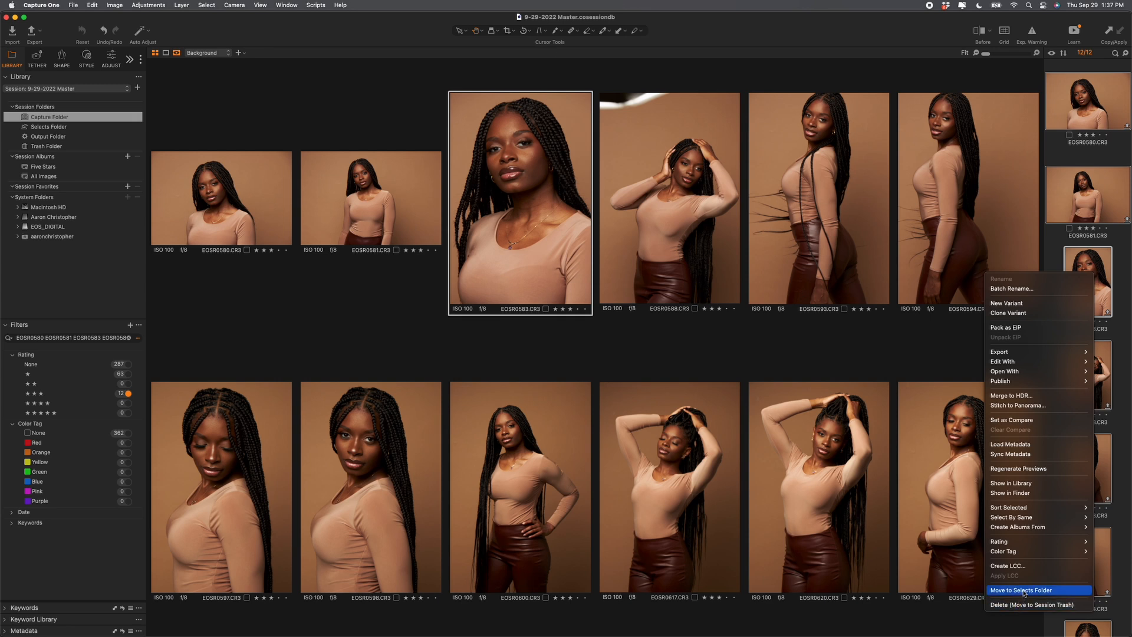
pyautogui.click(1024, 591)
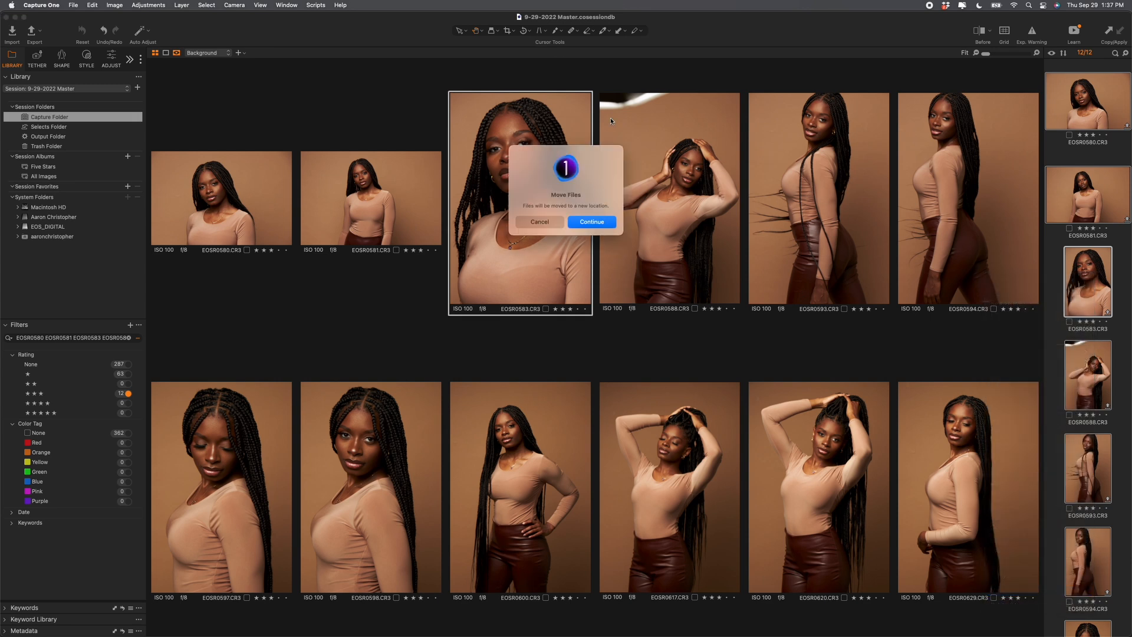
pyautogui.click(597, 222)
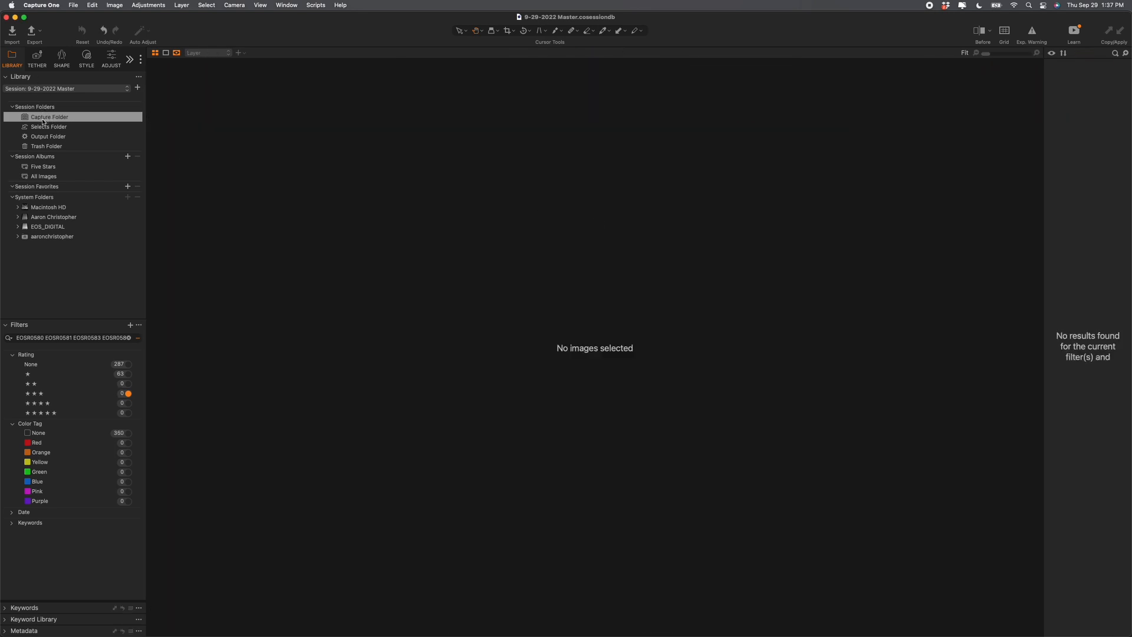
# Step: Open the Selects Folder in the Library to verify the 12 images arrived
pyautogui.click(42, 127)
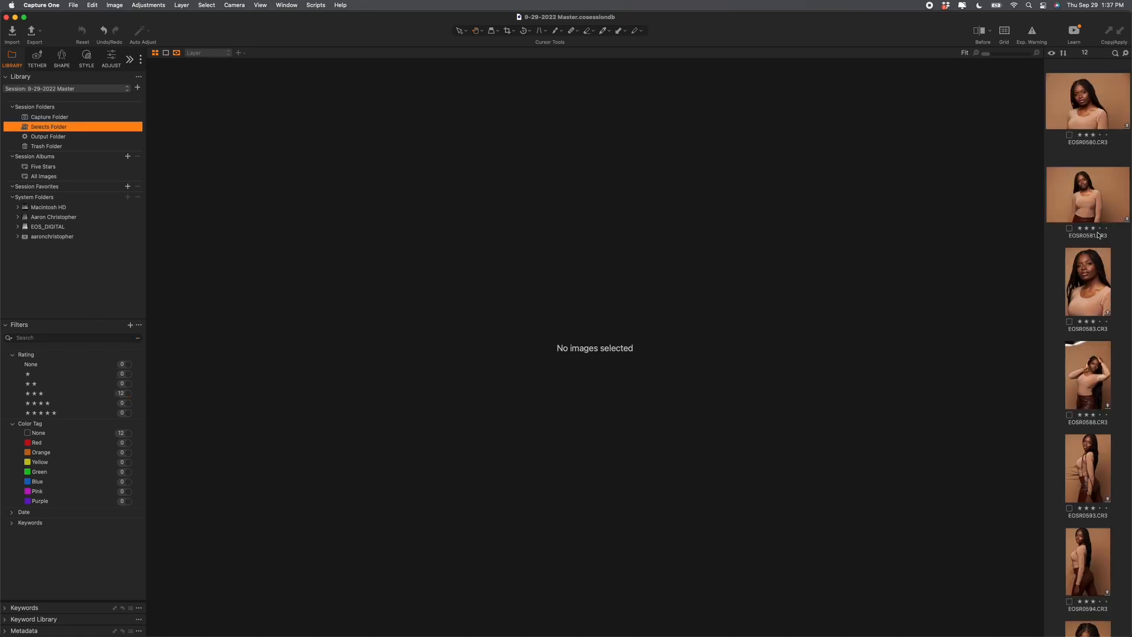
pyautogui.scroll(-5, 1088, 293)
pyautogui.scroll(5, 1088, 293)
pyautogui.scroll(-10, 1088, 293)
pyautogui.hotkey('ctrl', 'Up')
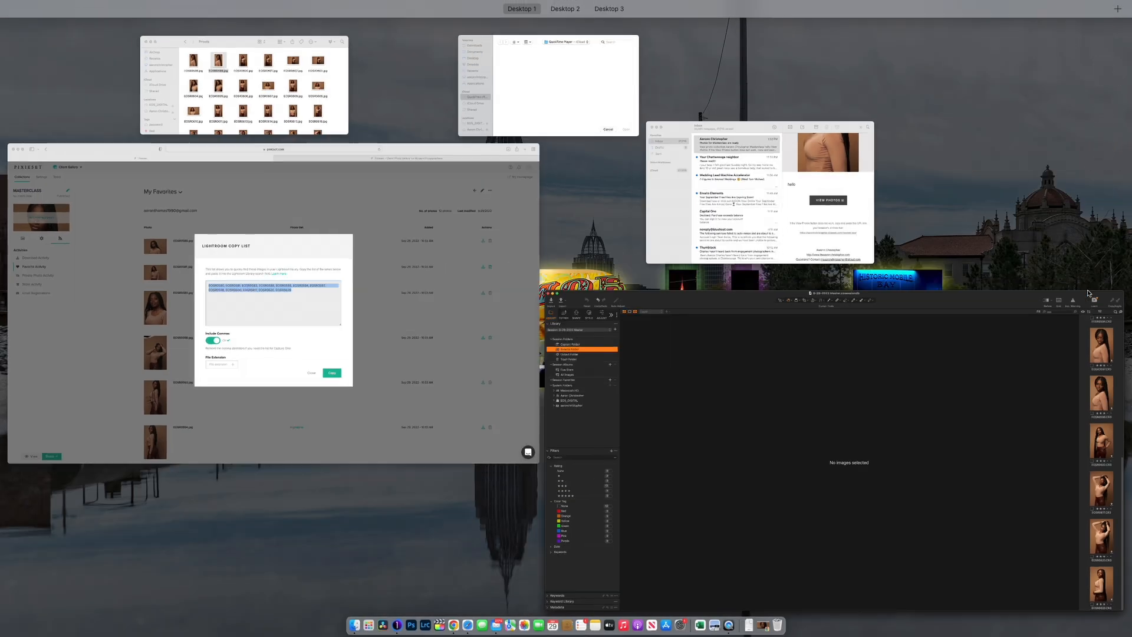
# Step: In Finder, navigate from Proofs back to 9-29-2022 Master and open its Selects folder holding the 12 CR3 files
pyautogui.click(316, 83)
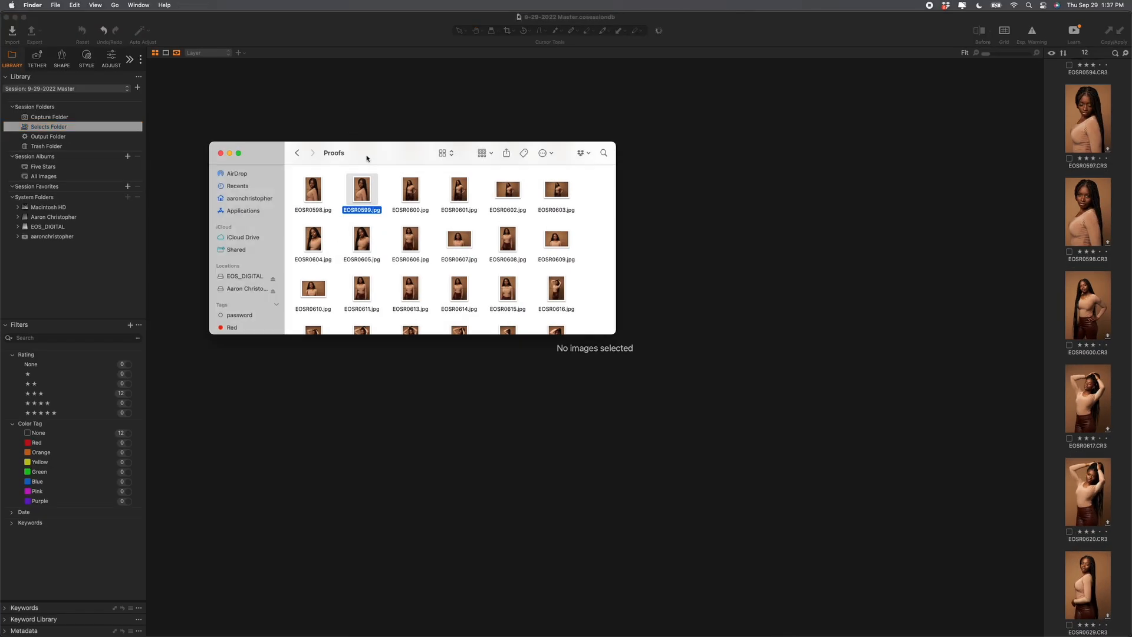
pyautogui.click(298, 153)
pyautogui.click(297, 153)
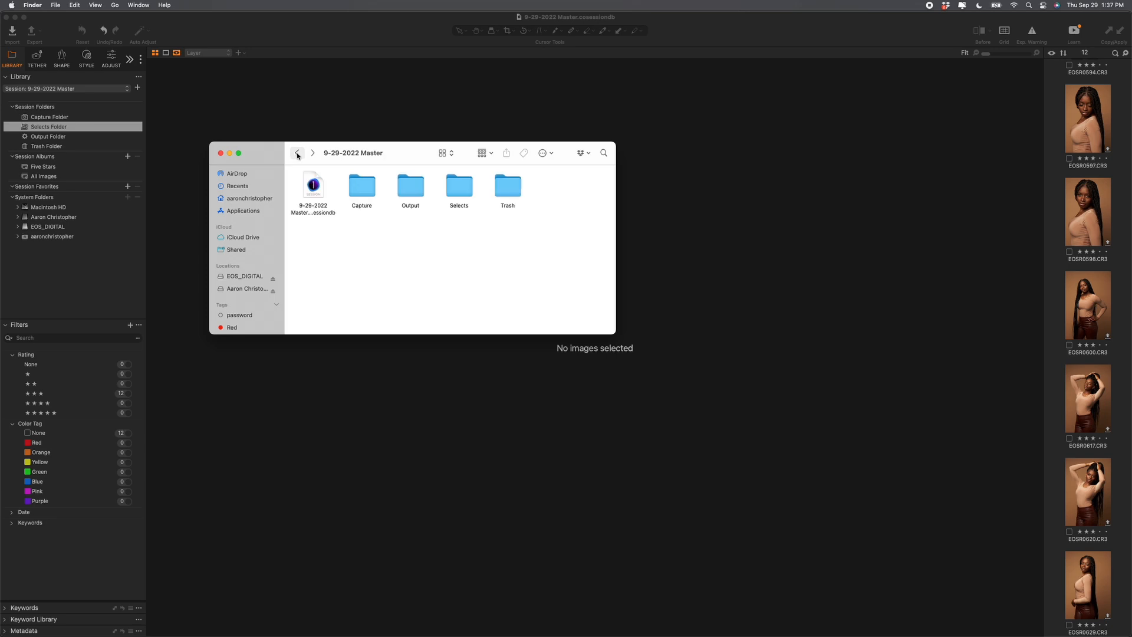
pyautogui.click(297, 154)
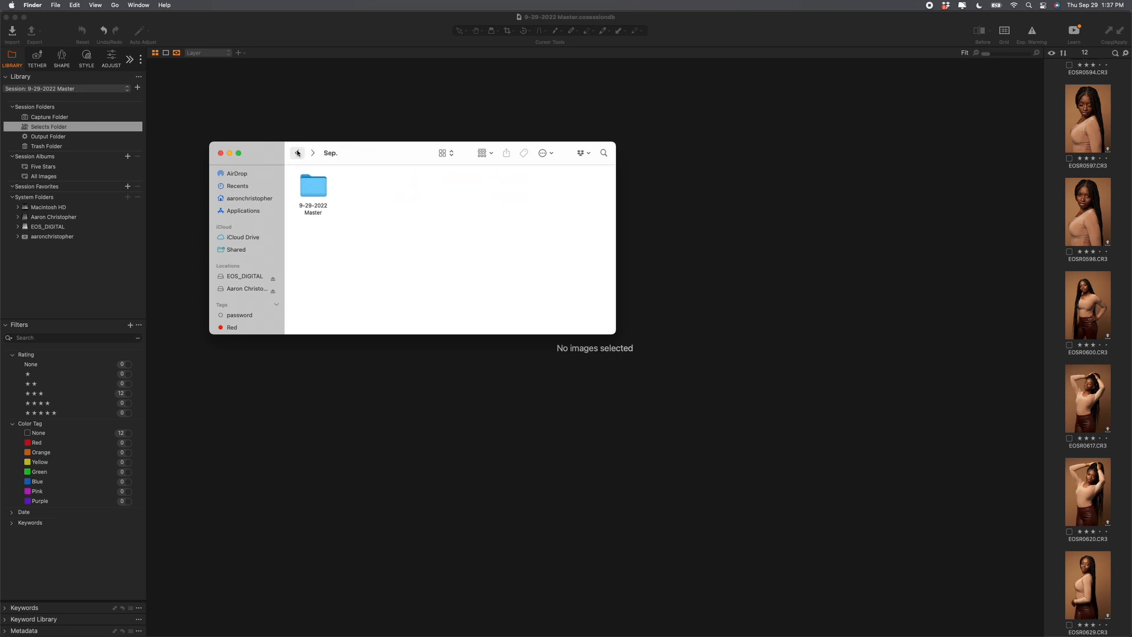
pyautogui.doubleClick(306, 190)
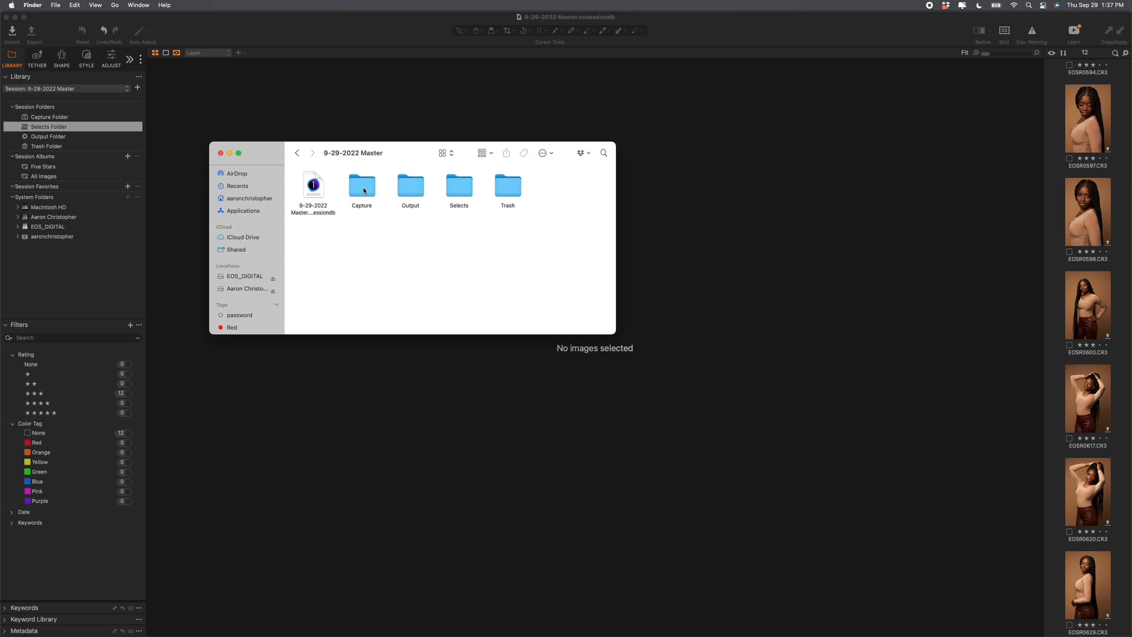
pyautogui.doubleClick(458, 183)
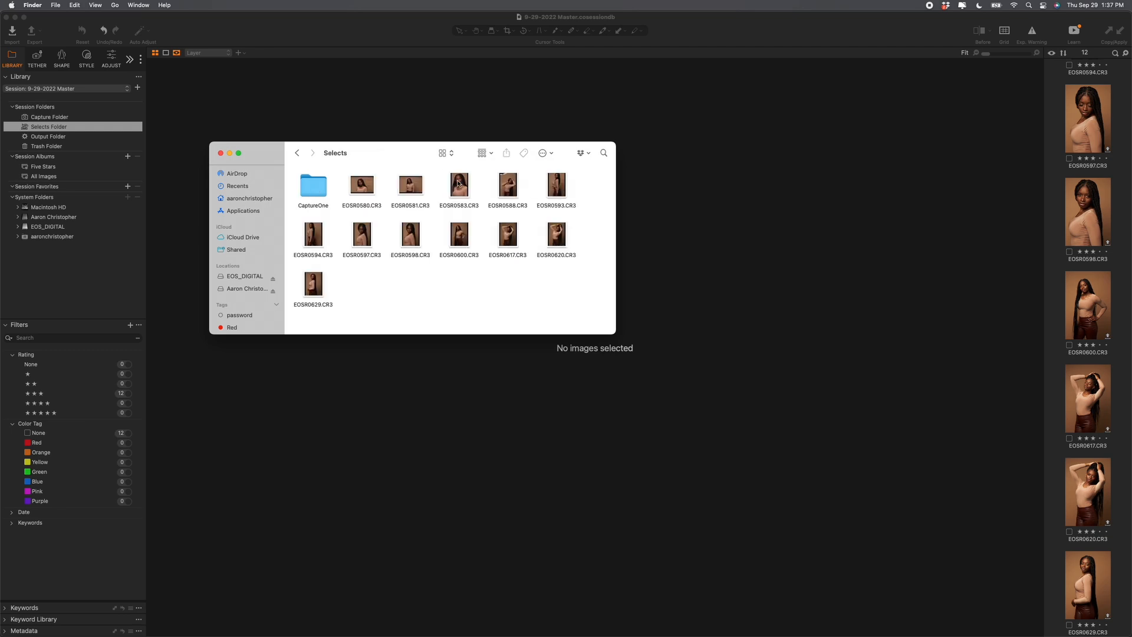